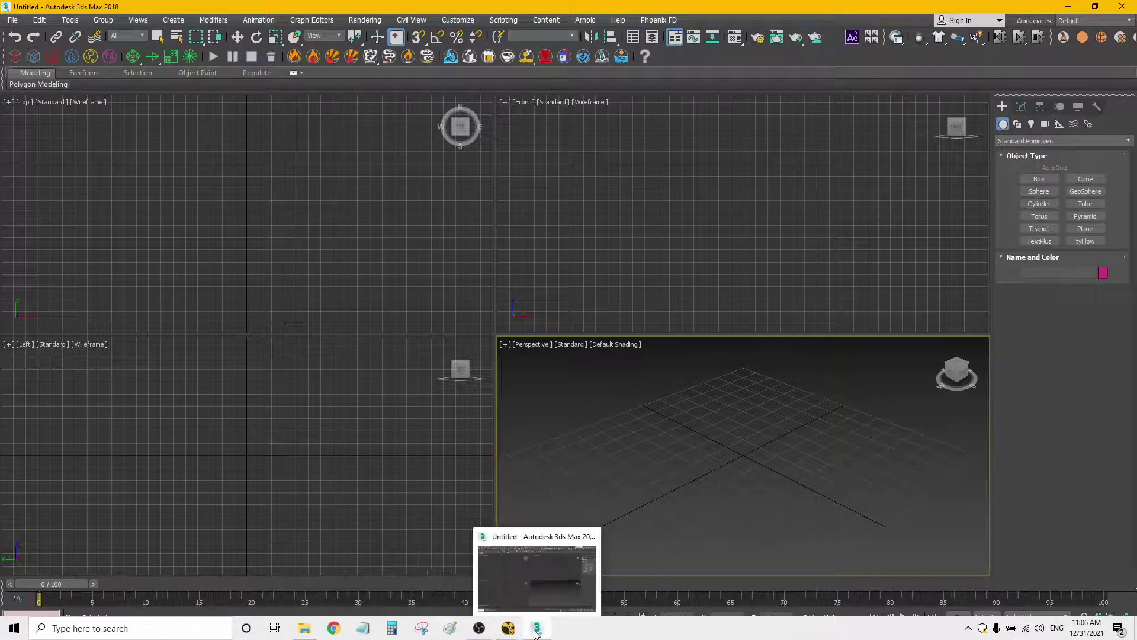
# Return to the 3ds Max window after checking the desktop and OBS.
pyautogui.click(538, 628)
pyautogui.click(491, 633)
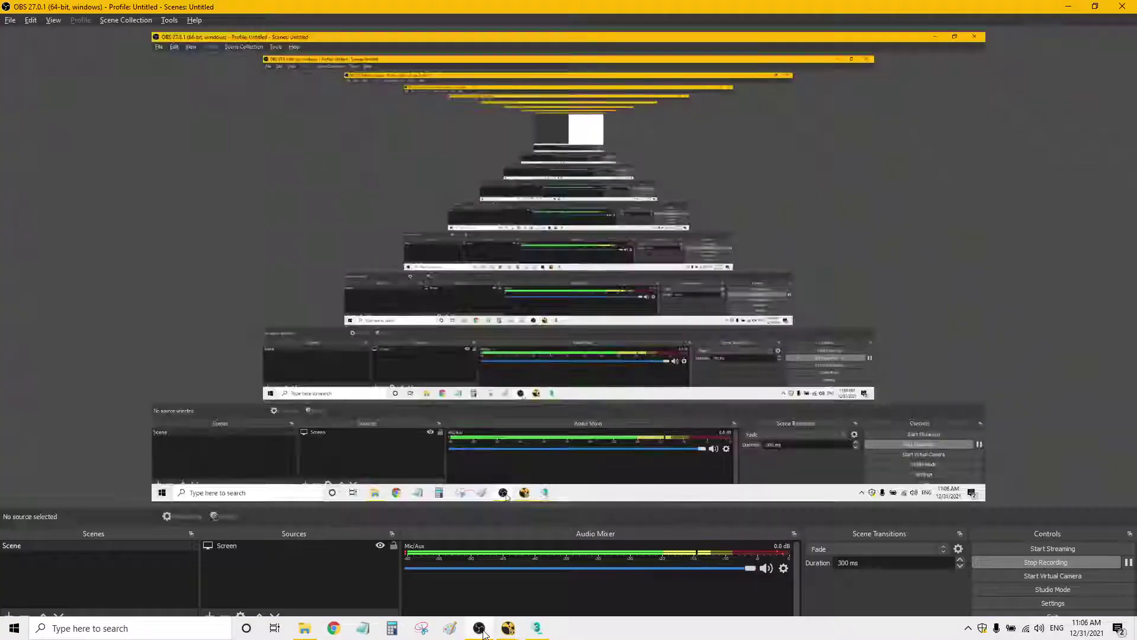
pyautogui.hotkey('alt', 'Tab')
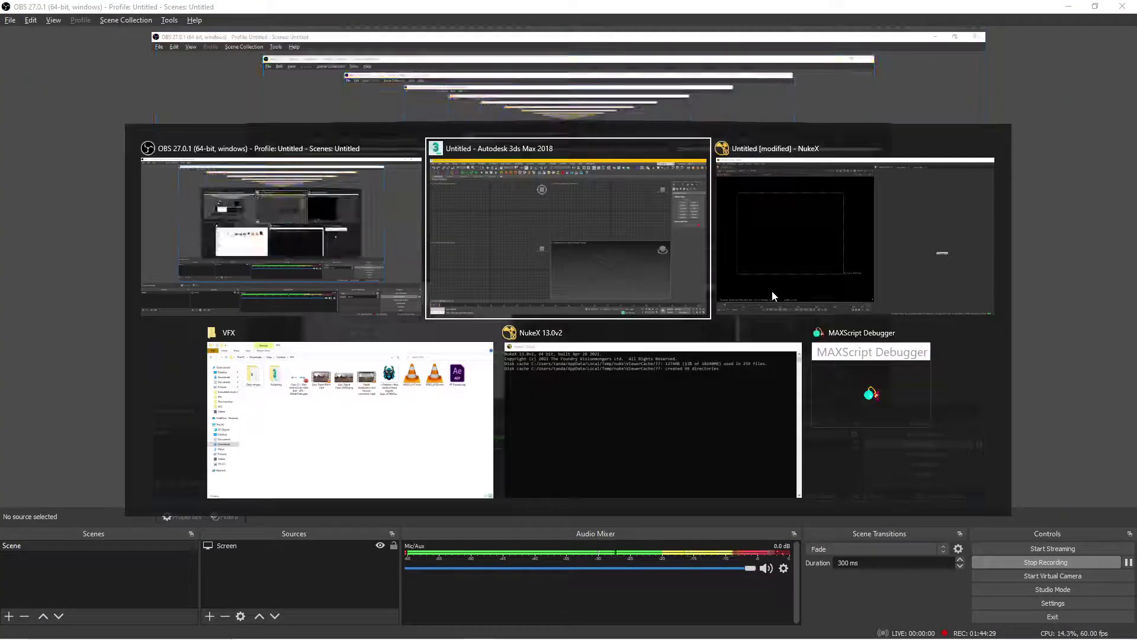
pyautogui.press('Tab')
pyautogui.press('Tab')
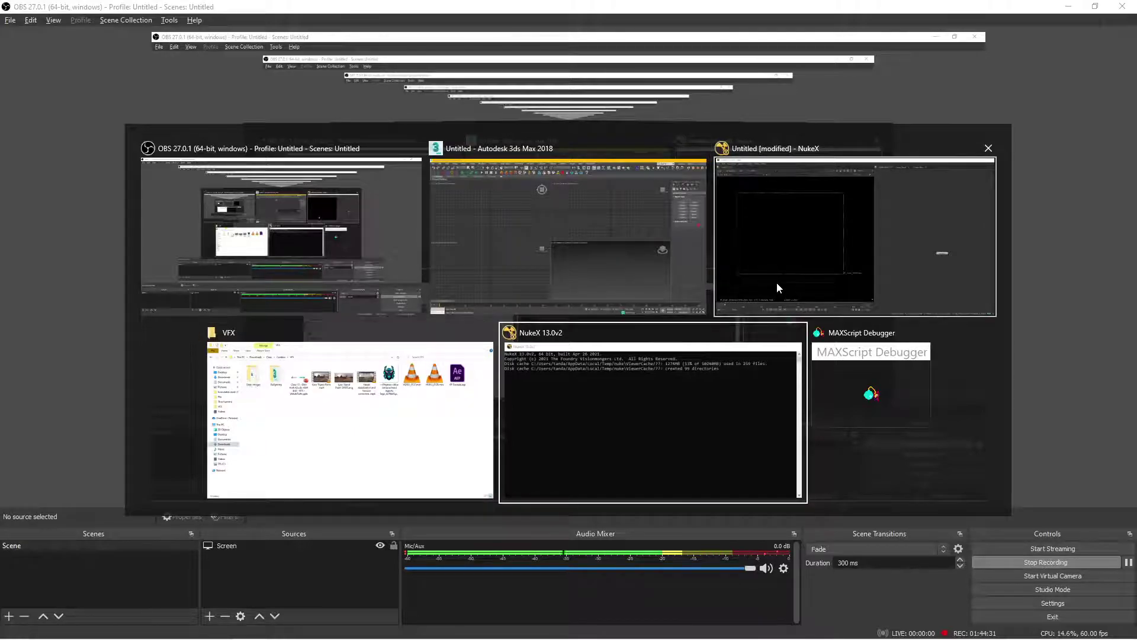
pyautogui.press('Tab')
pyautogui.press('Tab')
pyautogui.press('Tab')
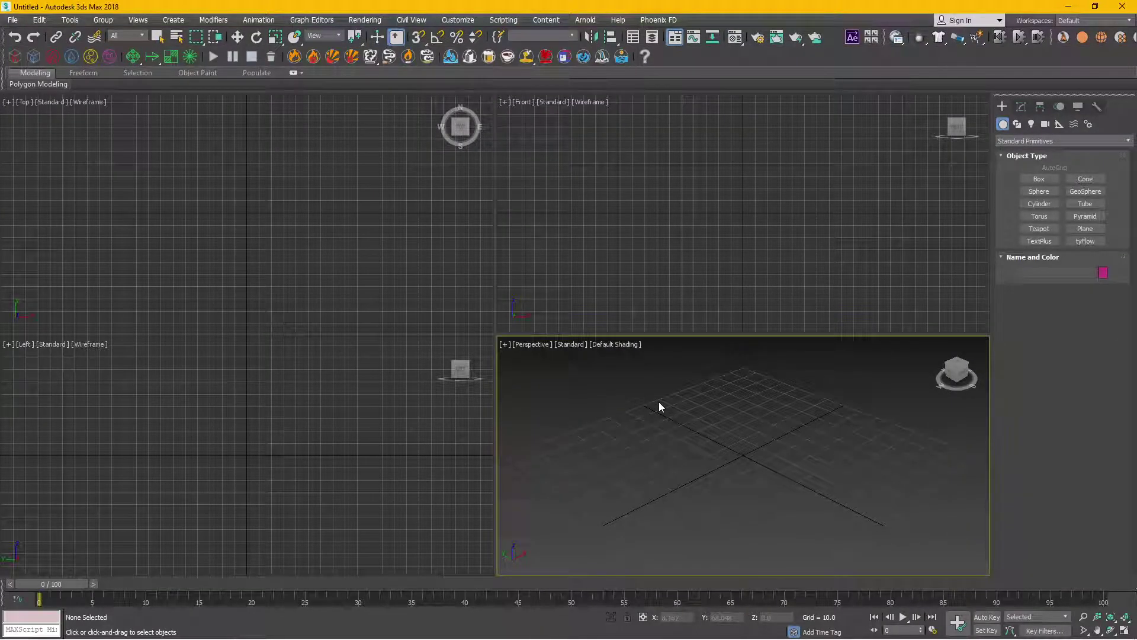
# Open Relighting.max from Downloads > Class > Content > VFX > Relighting.
pyautogui.click(12, 20)
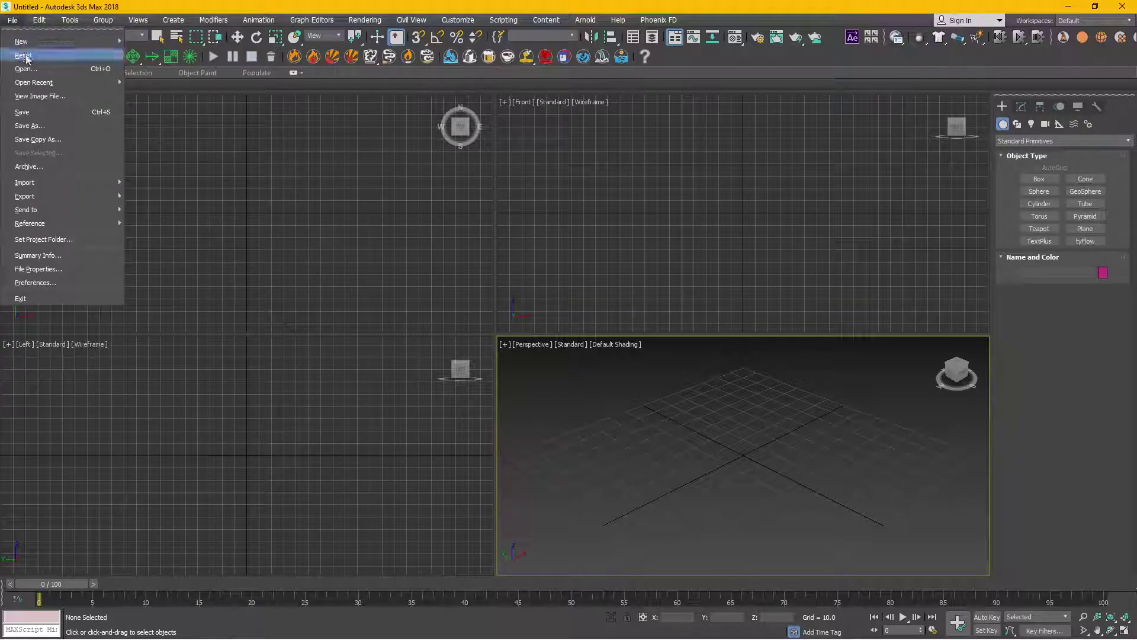
pyautogui.moveTo(49, 80)
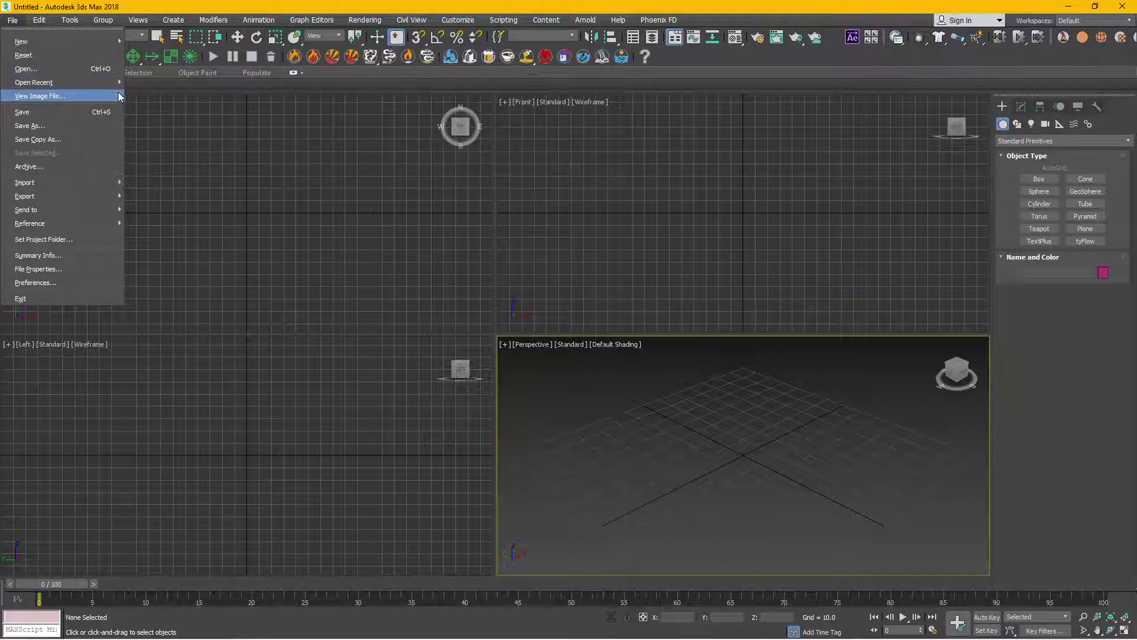
pyautogui.click(51, 67)
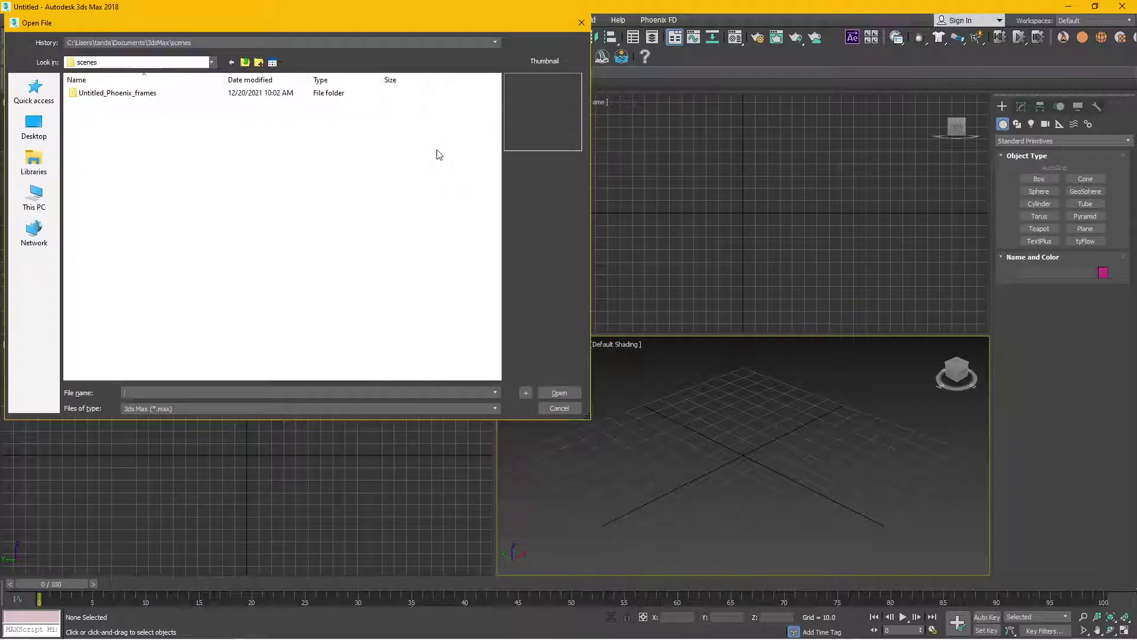
pyautogui.click(34, 195)
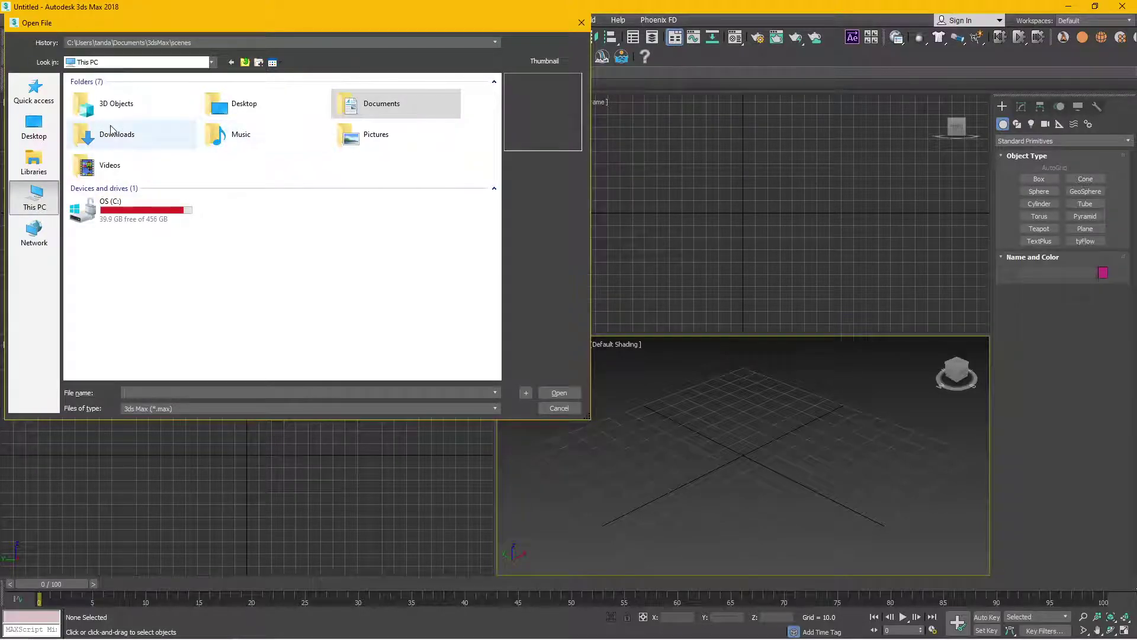
pyautogui.doubleClick(111, 133)
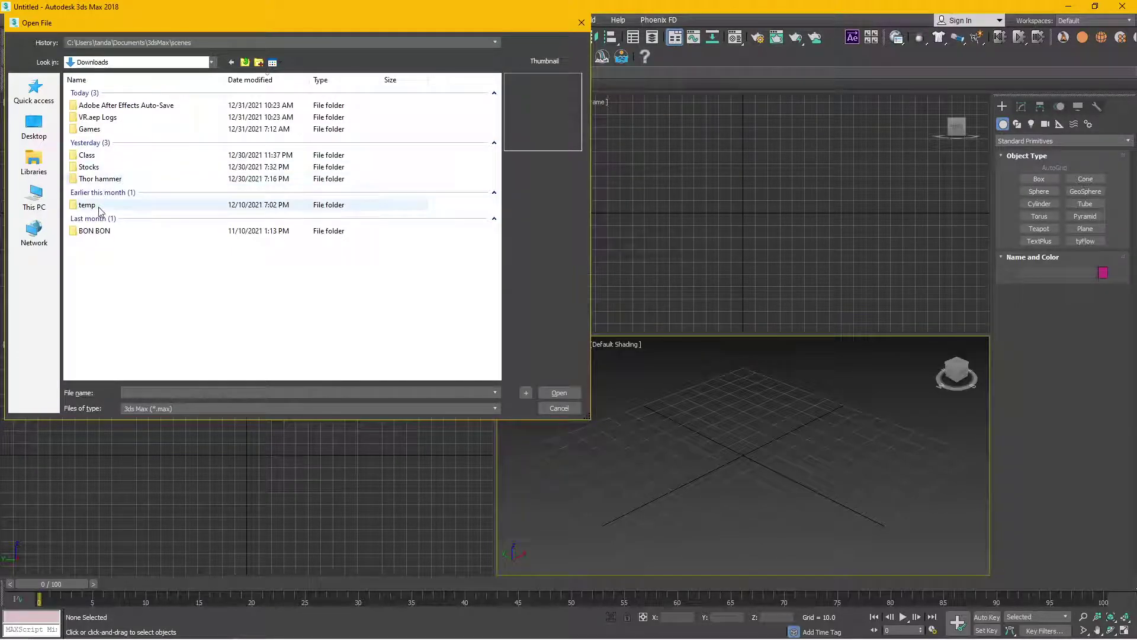
pyautogui.doubleClick(102, 153)
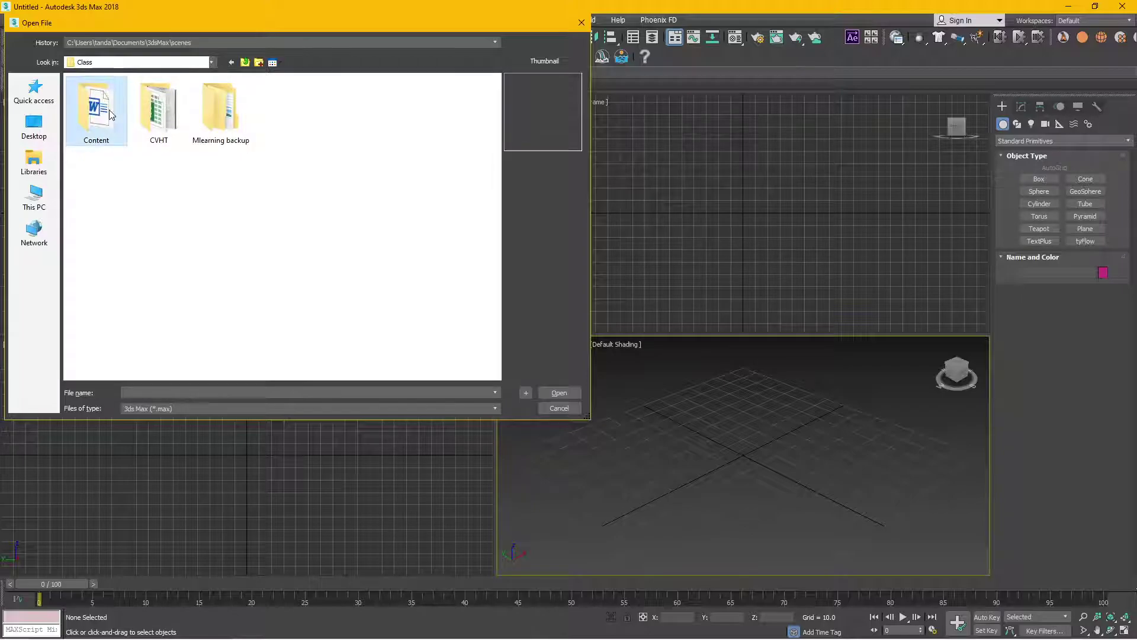
pyautogui.doubleClick(103, 141)
pyautogui.doubleClick(114, 95)
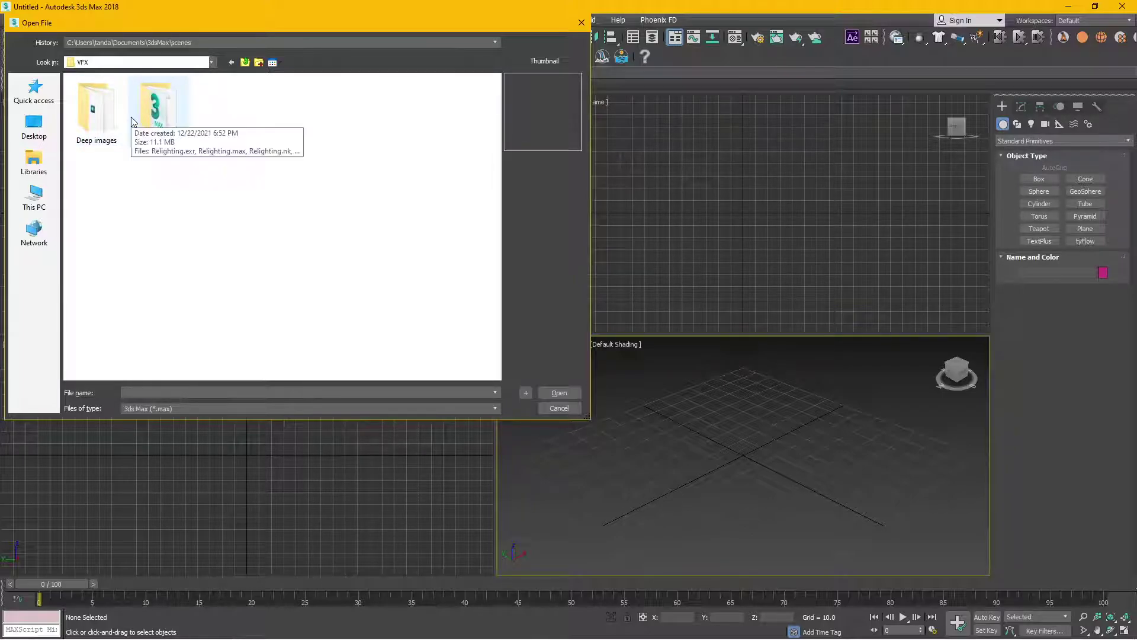
pyautogui.doubleClick(166, 114)
pyautogui.doubleClick(118, 97)
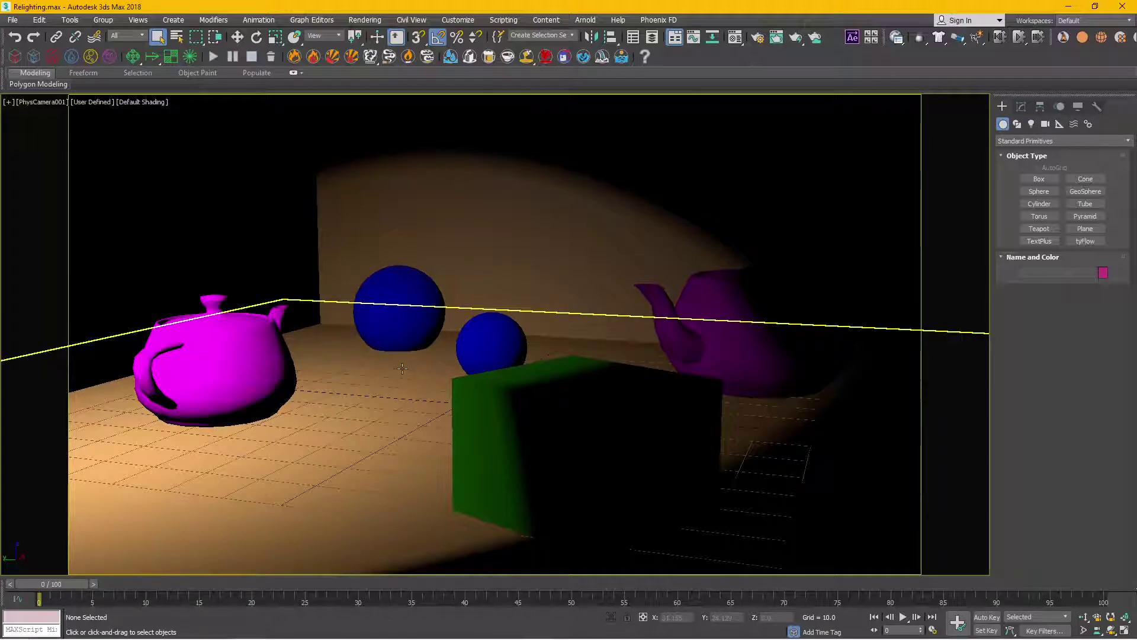
# Switch to a perspective view and orbit the room, selecting the back wall and floor.
pyautogui.press('p')
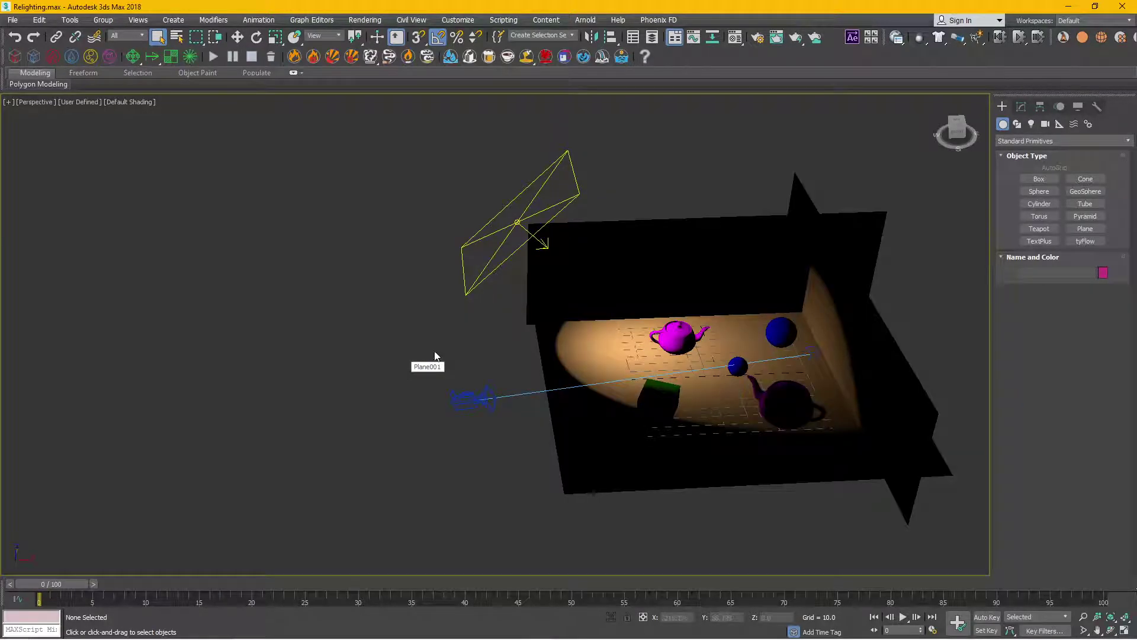
pyautogui.moveTo(496, 334); pyautogui.dragTo(609, 289)
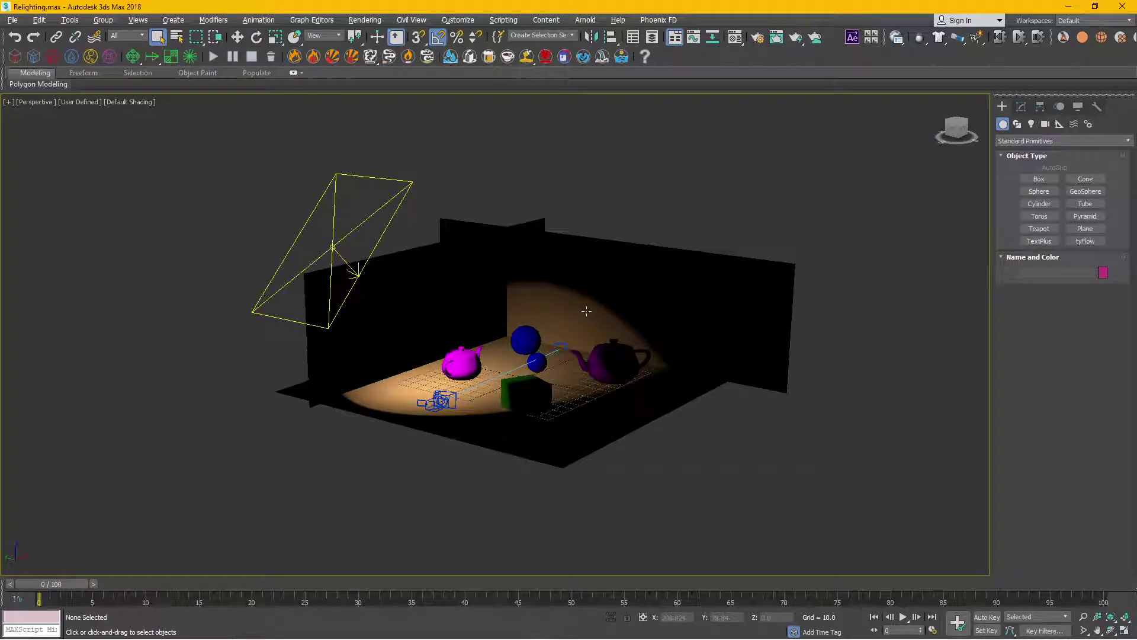
pyautogui.click(510, 277)
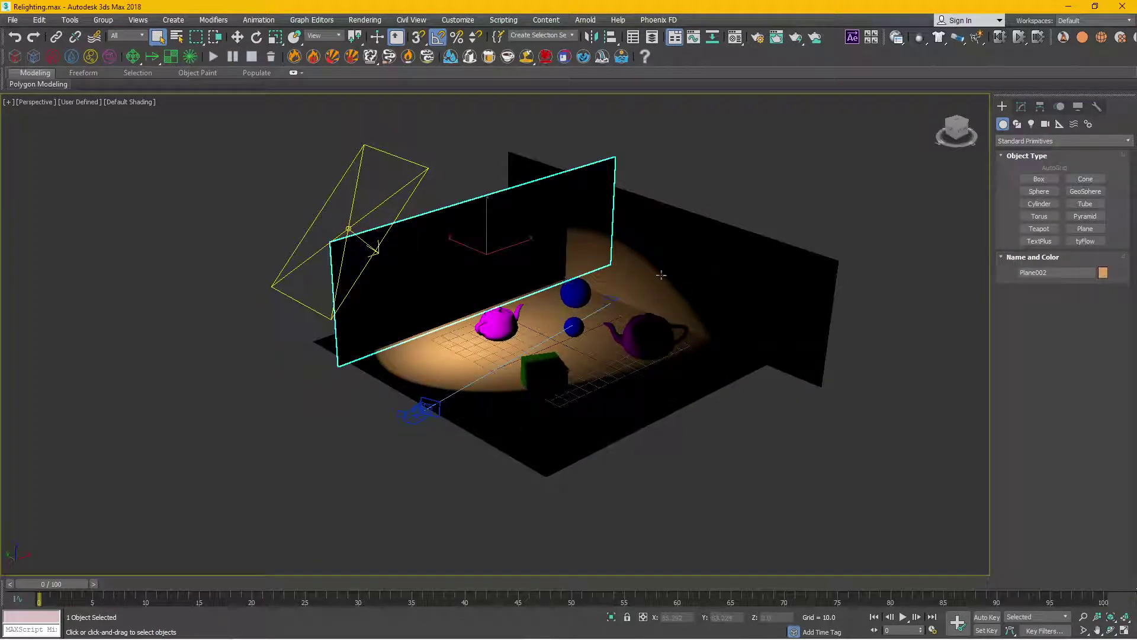
pyautogui.click(615, 375)
pyautogui.moveTo(616, 375); pyautogui.dragTo(616, 405)
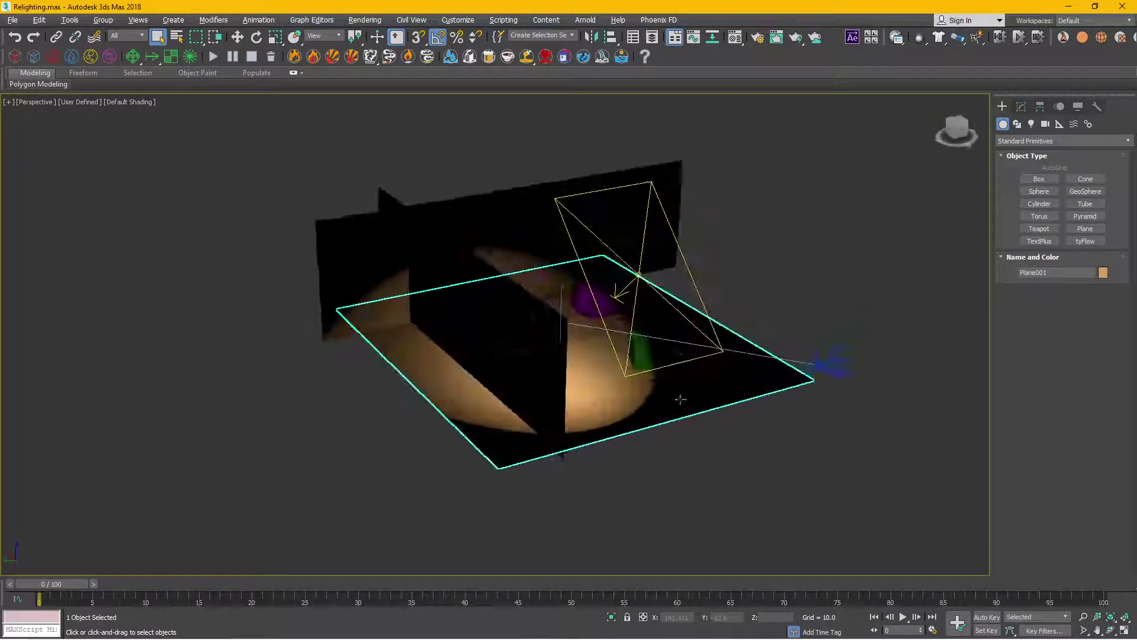
pyautogui.scroll(5, 616, 405)
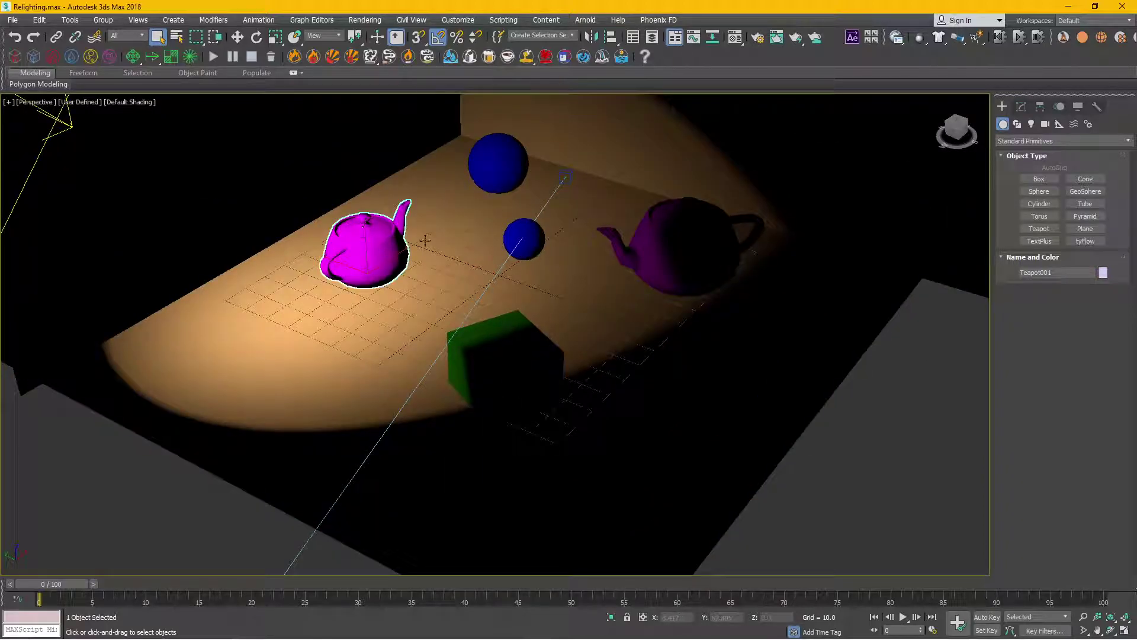
# Select the pink teapot, both blue spheres, the green box and the floor.
pyautogui.click(670, 251)
pyautogui.click(493, 189)
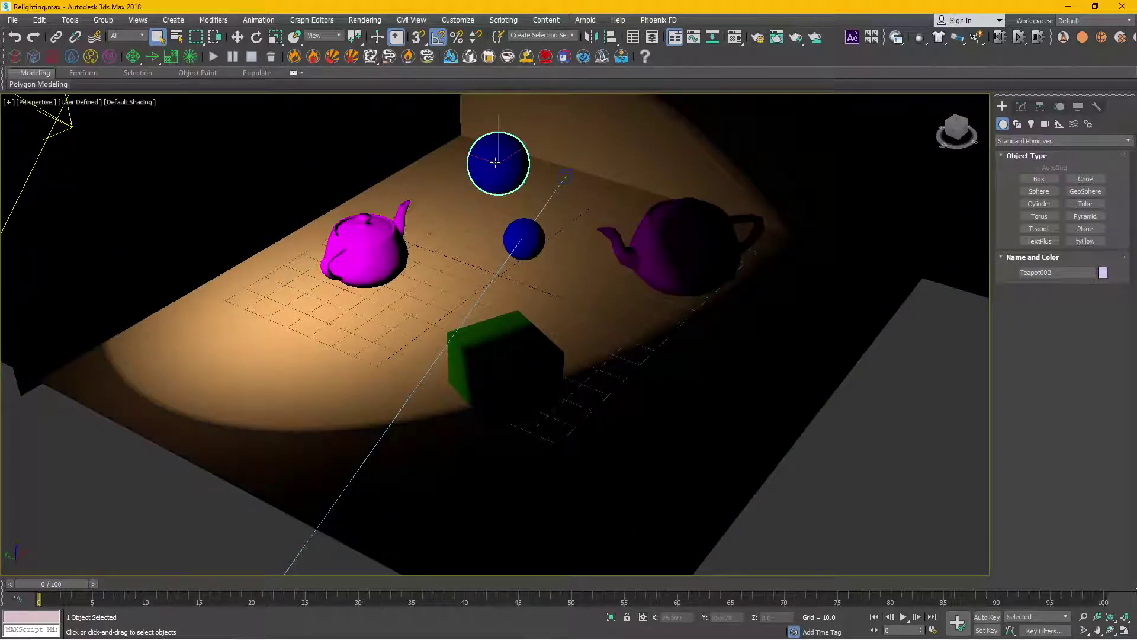
pyautogui.click(529, 243)
pyautogui.click(513, 385)
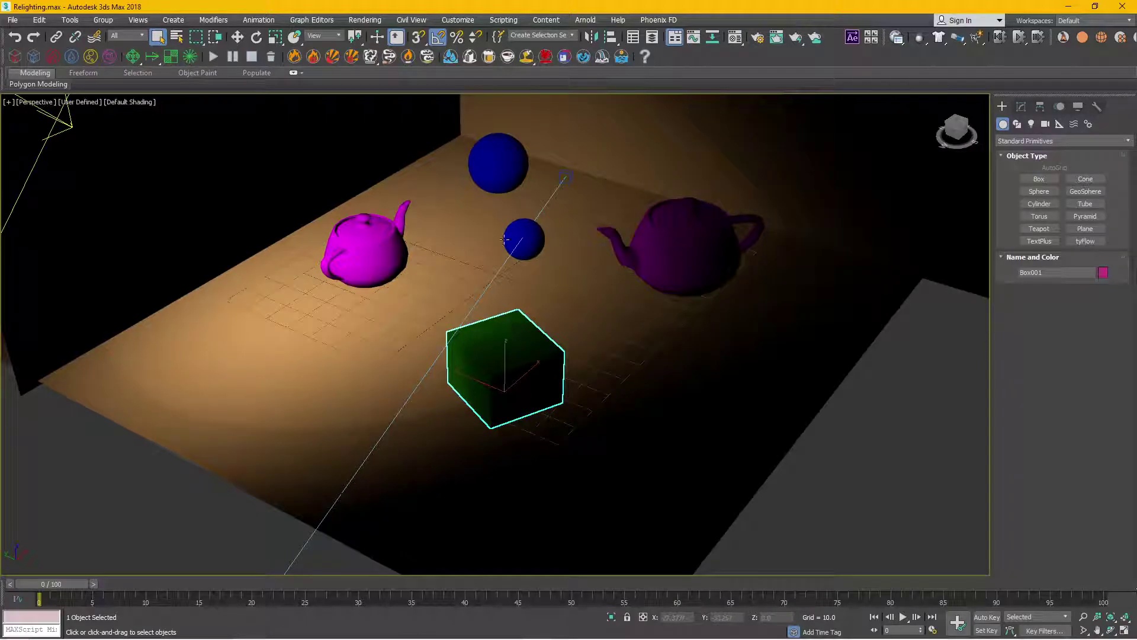
pyautogui.click(499, 161)
pyautogui.click(536, 245)
pyautogui.click(513, 370)
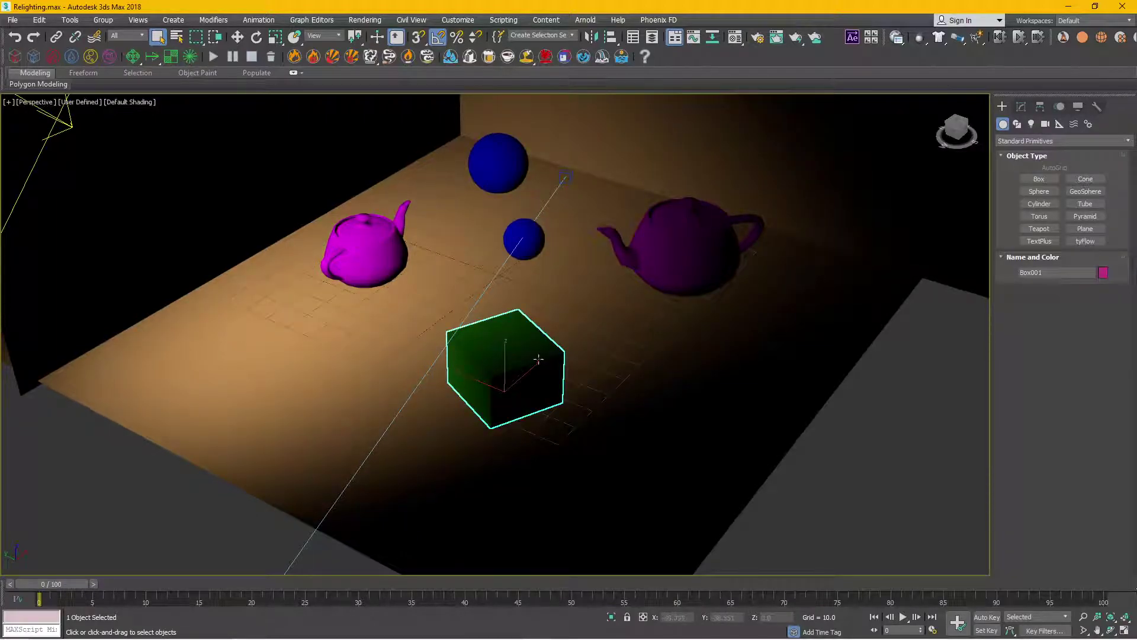
pyautogui.moveTo(522, 362)
pyautogui.mouseDown()
pyautogui.moveTo(573, 307)
pyautogui.moveTo(569, 379)
pyautogui.mouseUp()
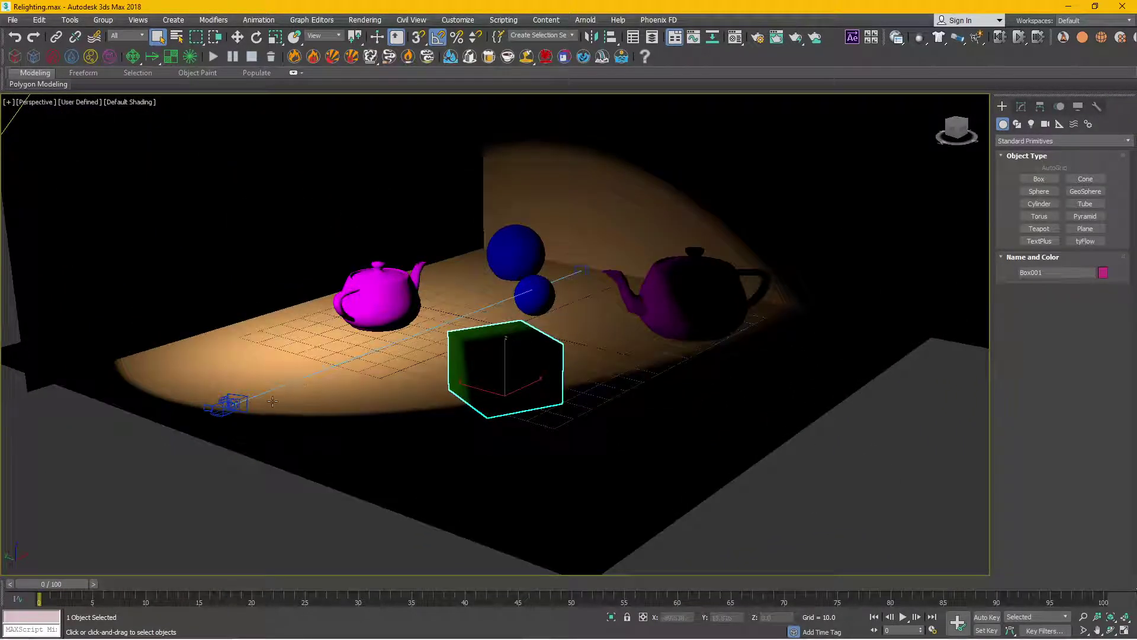
pyautogui.click(233, 435)
pyautogui.moveTo(232, 435); pyautogui.dragTo(292, 413)
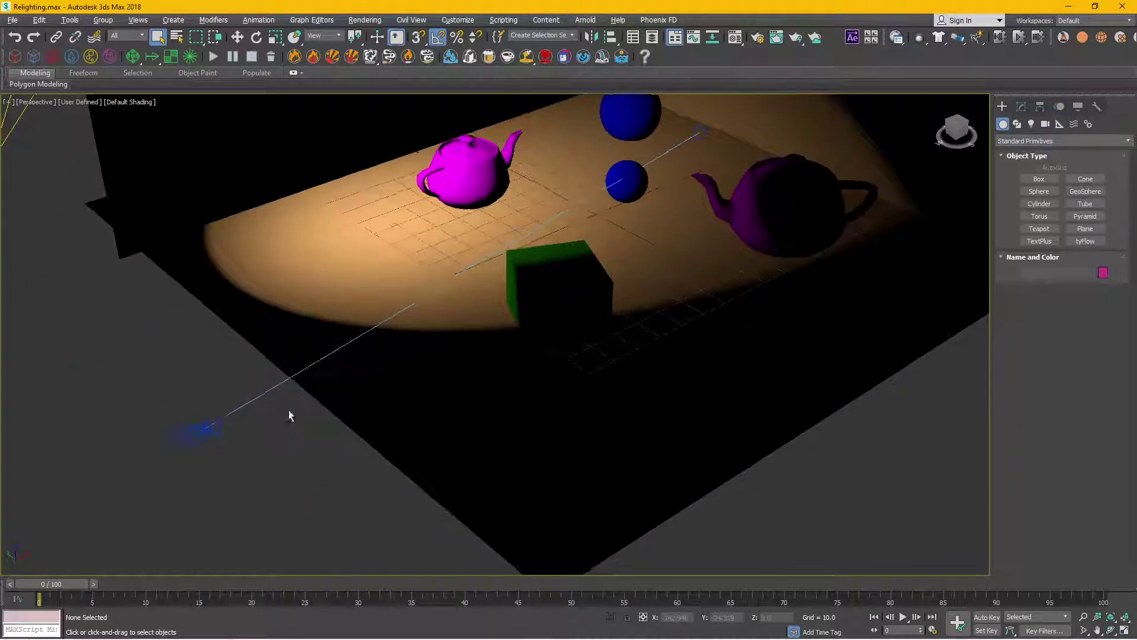
# Zoom to the camera, undo the view changes and select VRayLight001.
pyautogui.click(190, 431)
pyautogui.press('z')
pyautogui.hotkey('shift', 'z')
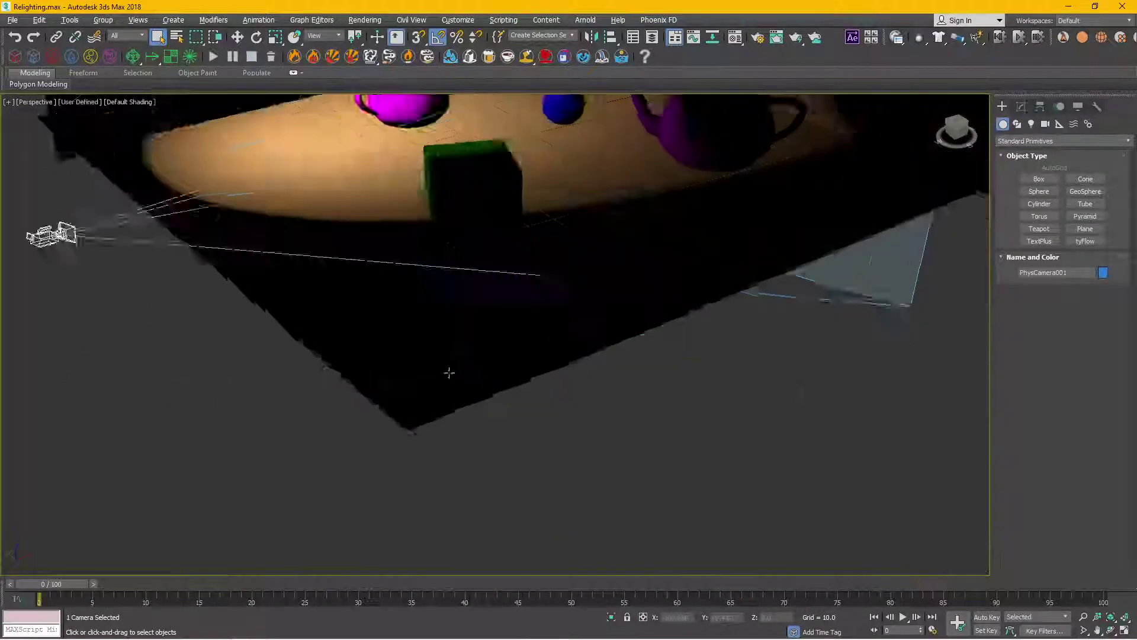
pyautogui.hotkey('shift', 'z')
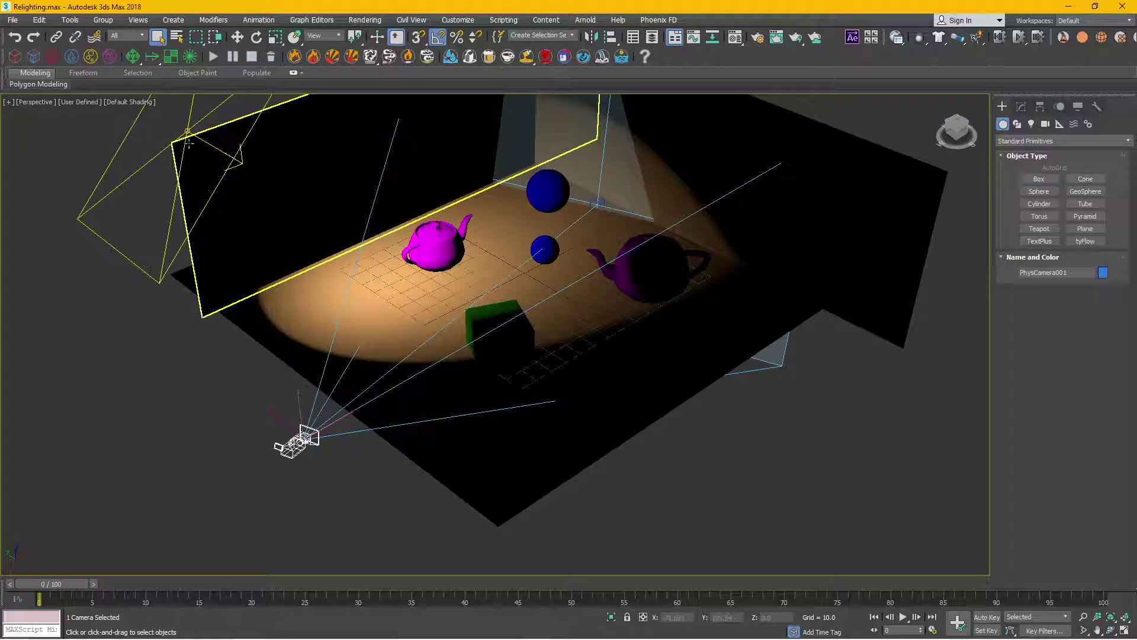
pyautogui.click(187, 129)
pyautogui.hotkey('shift', 'z')
pyautogui.hotkey('shift', 'z')
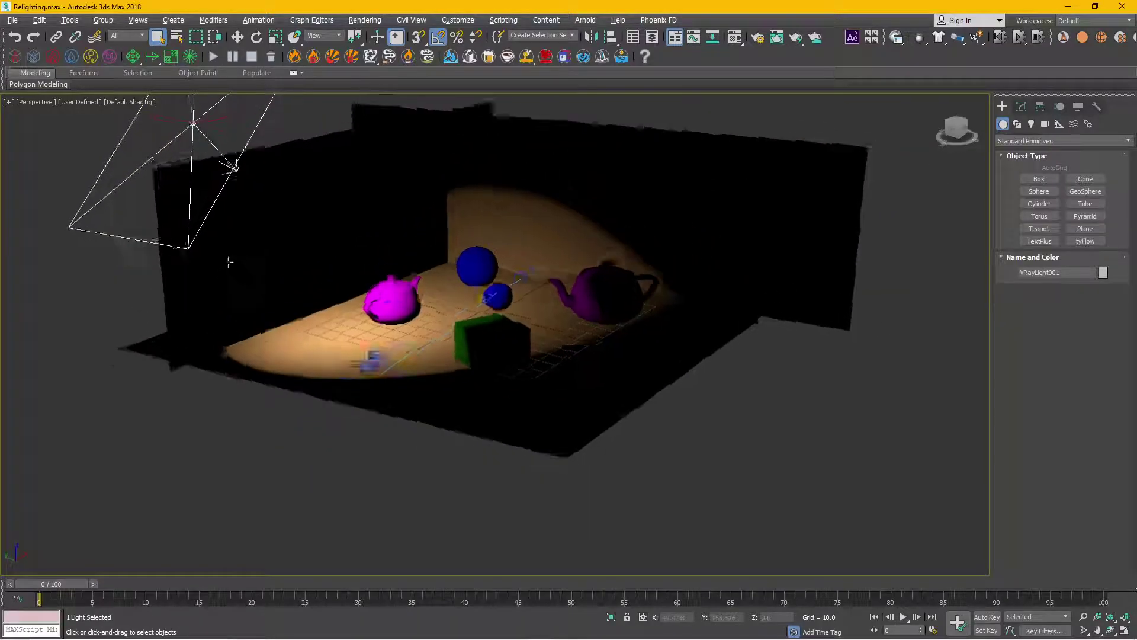
pyautogui.hotkey('shift', 'z')
pyautogui.hotkey('shift', 'z')
pyautogui.hotkey('shift', 'z')
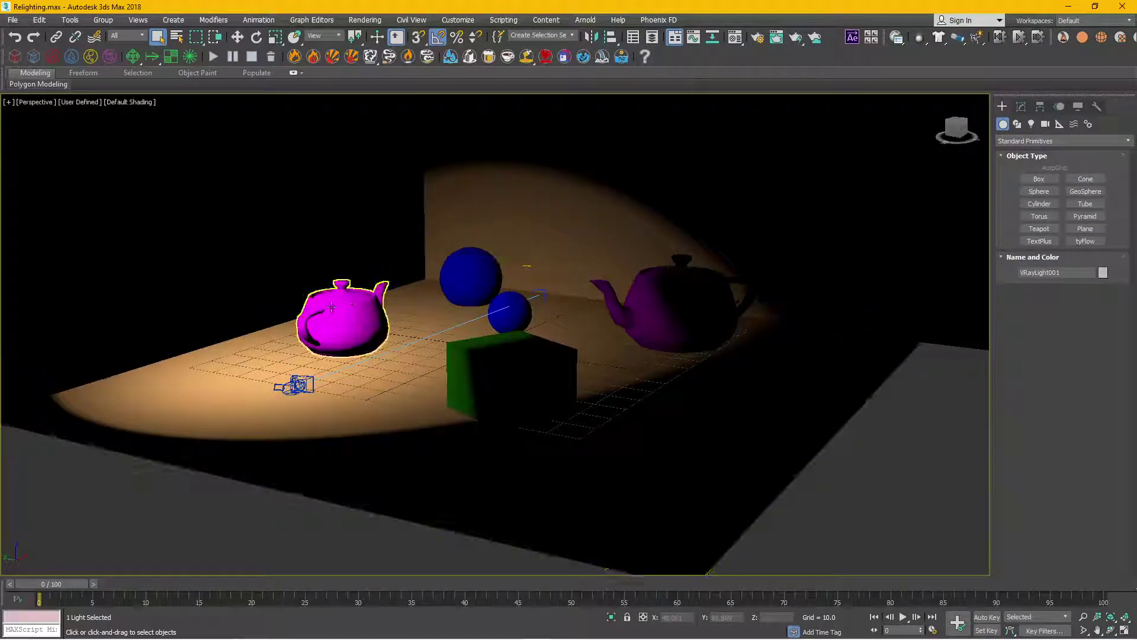
# Select the magenta teapot, view through PhysCamera001 and scrub to about frame 4.
pyautogui.click(331, 307)
pyautogui.press('c')
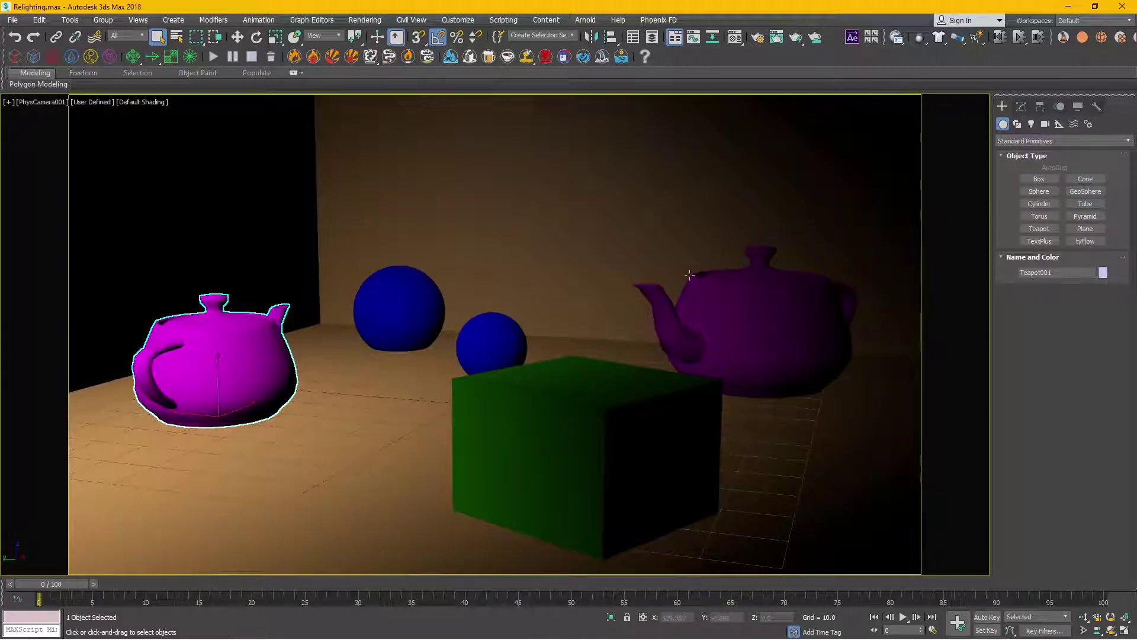
pyautogui.moveTo(76, 585); pyautogui.dragTo(109, 584)
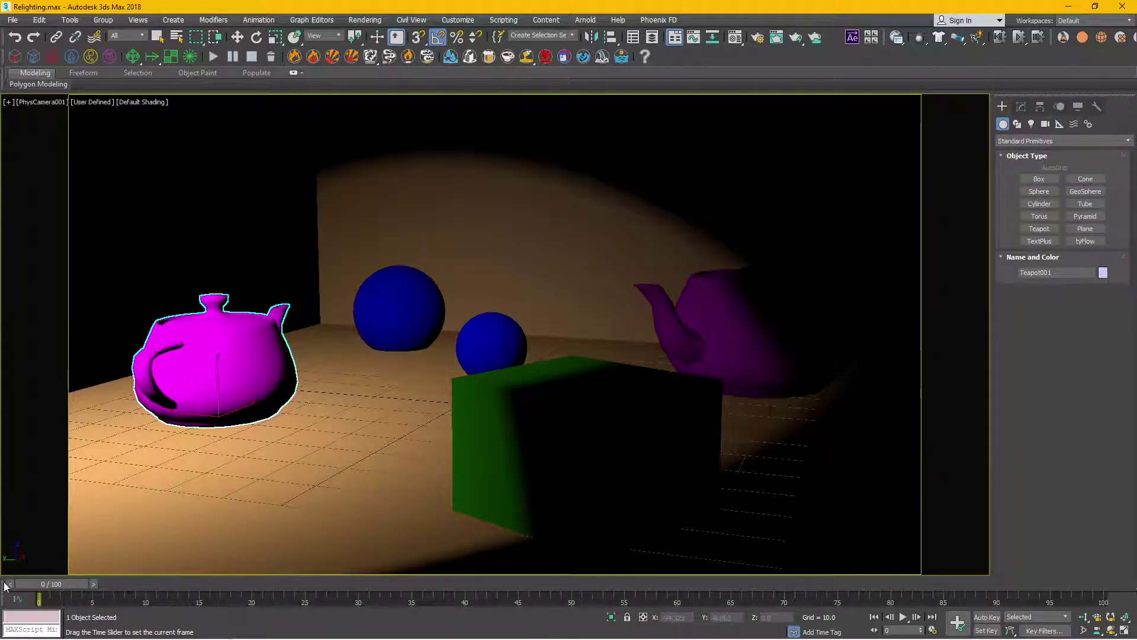
# Switch to Select Object mode and open Render Setup, nudging the dialog right.
pyautogui.press('q')
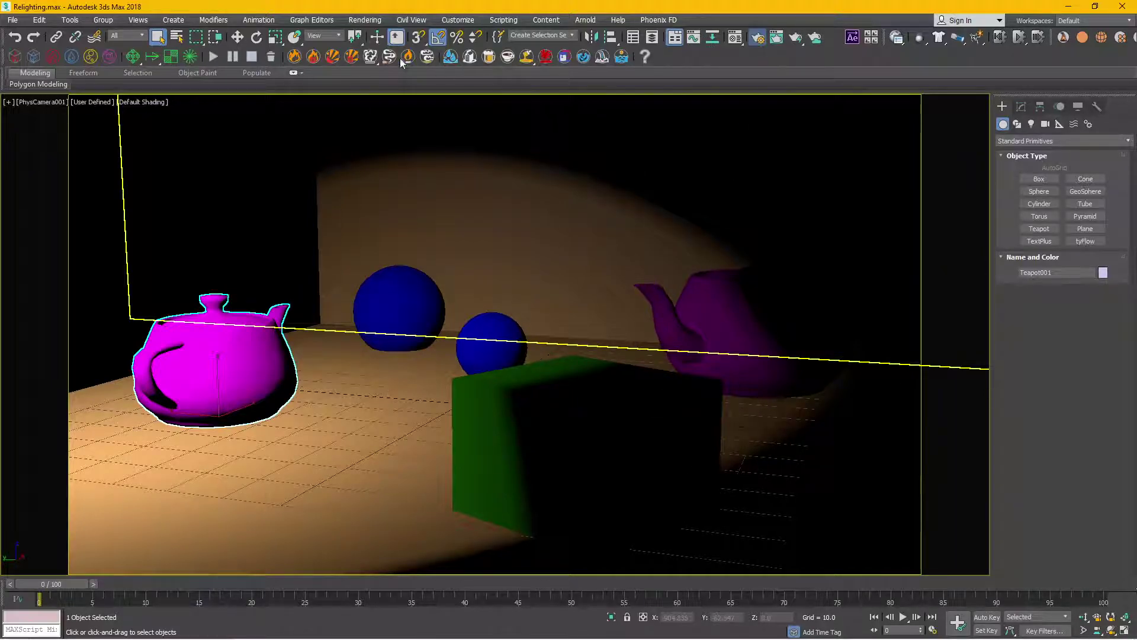
pyautogui.press('F10')
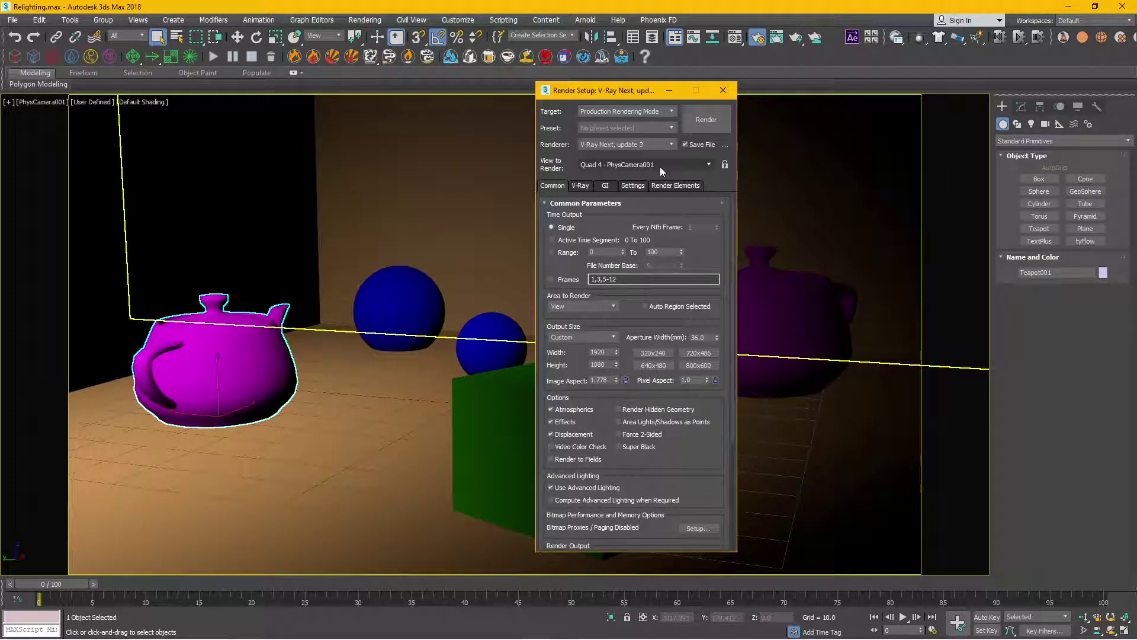
pyautogui.hotkey('alt', 'Tab')
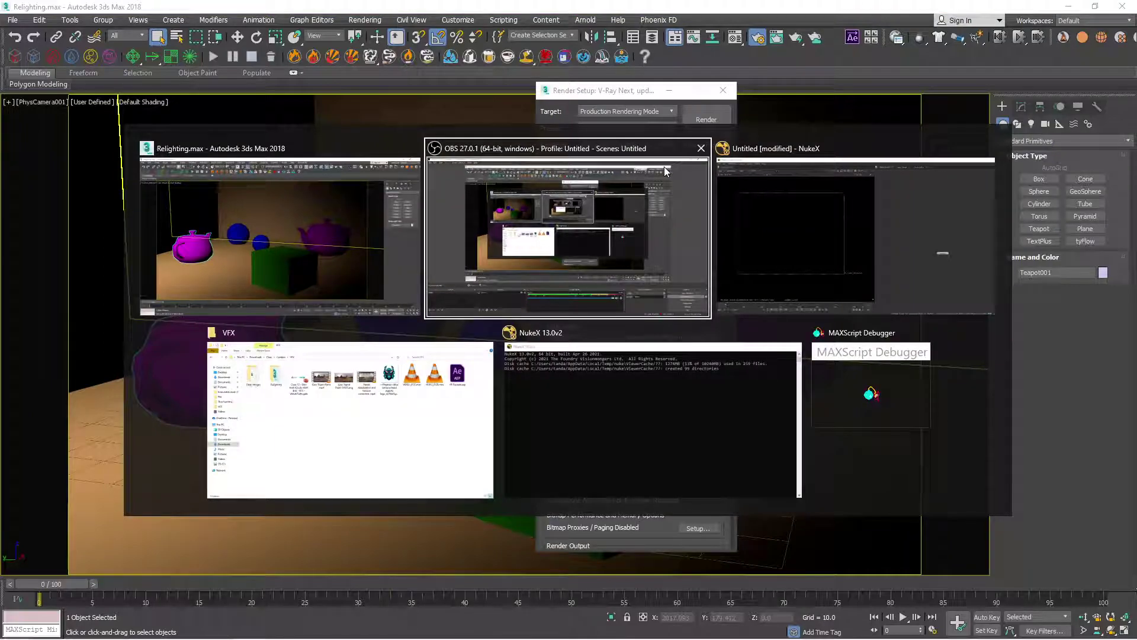
pyautogui.hotkey('alt', 'Tab')
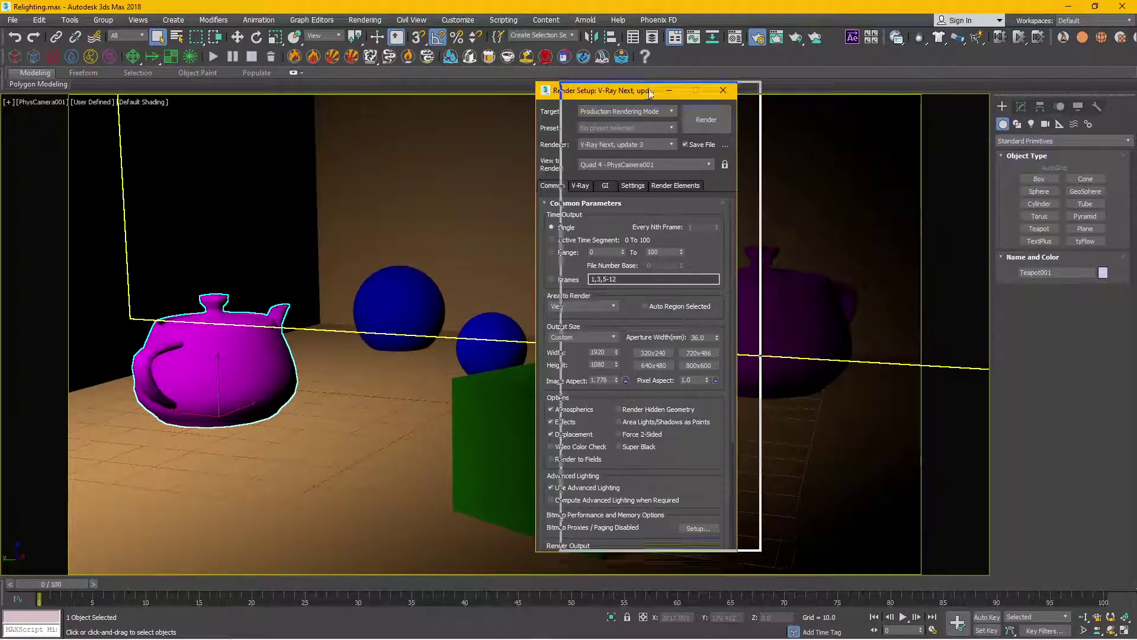
pyautogui.moveTo(591, 90); pyautogui.dragTo(623, 91)
# Delete the VRaySamplerPoint, VRaySamplerNormal and VRayDiffuseFilter render elements.
pyautogui.click(709, 186)
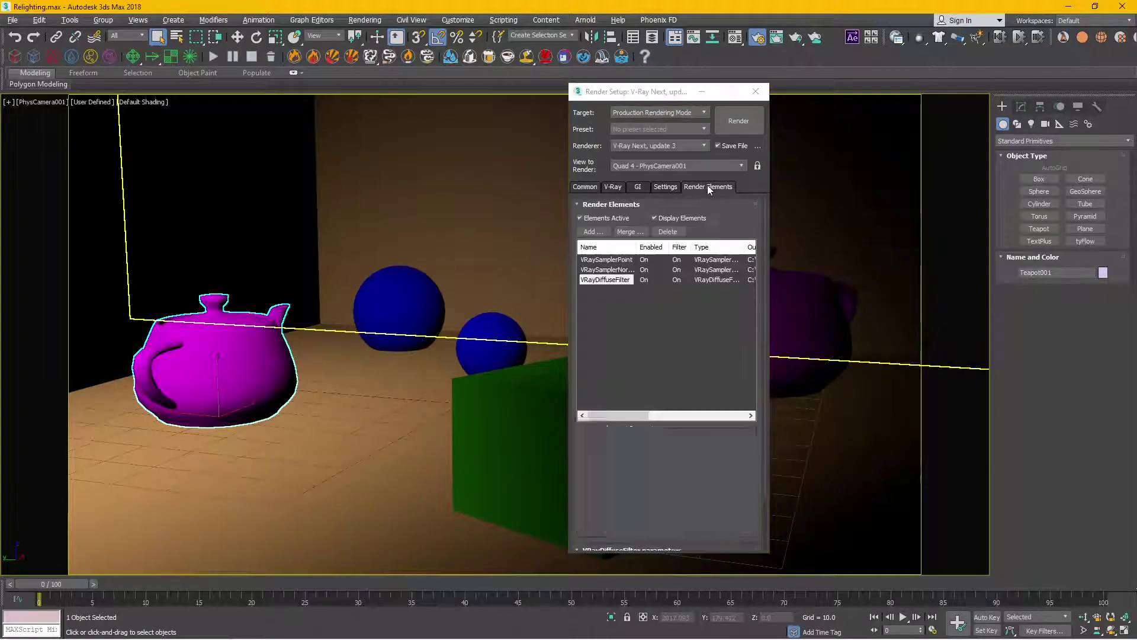
pyautogui.keyDown('ctrl'); pyautogui.click(609, 270); pyautogui.keyUp('ctrl')
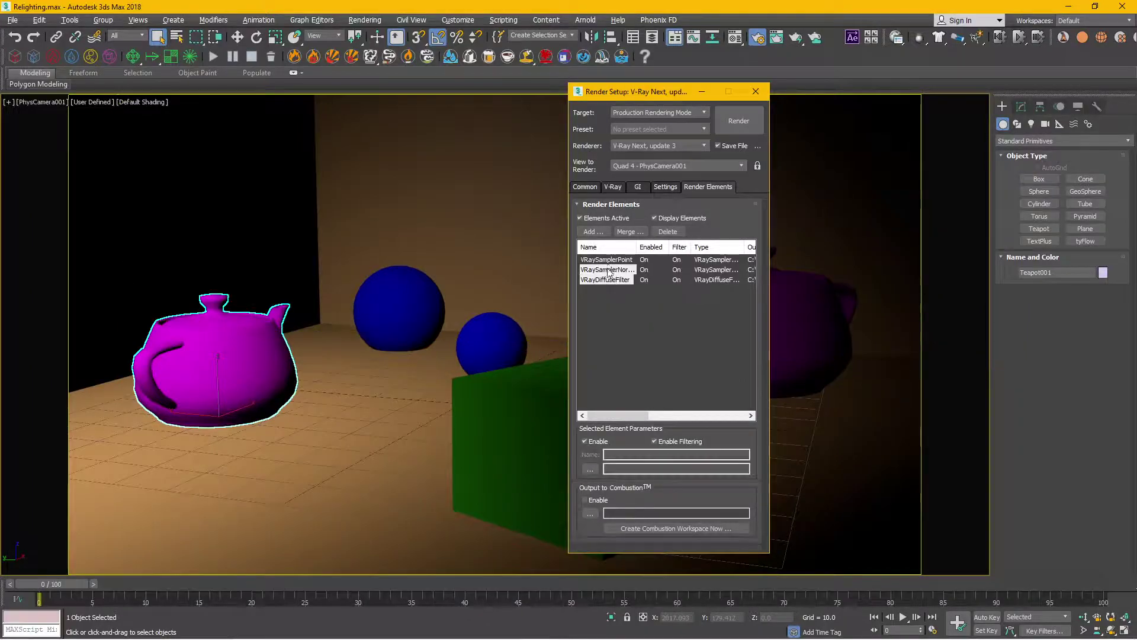
pyautogui.keyDown('ctrl'); pyautogui.click(607, 260); pyautogui.keyUp('ctrl')
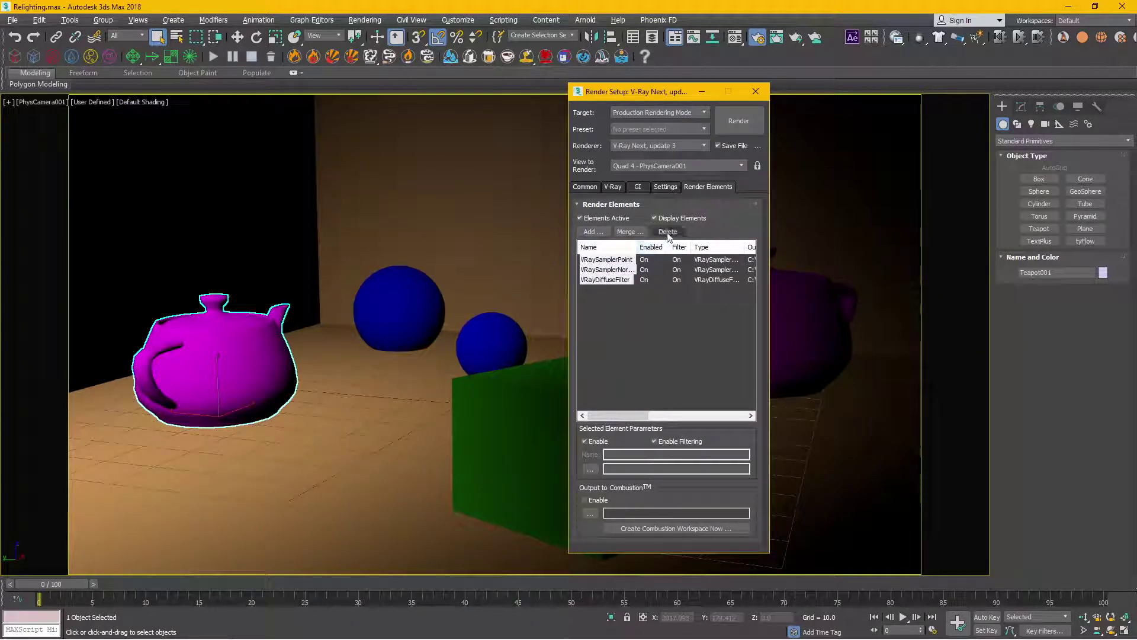
pyautogui.click(668, 231)
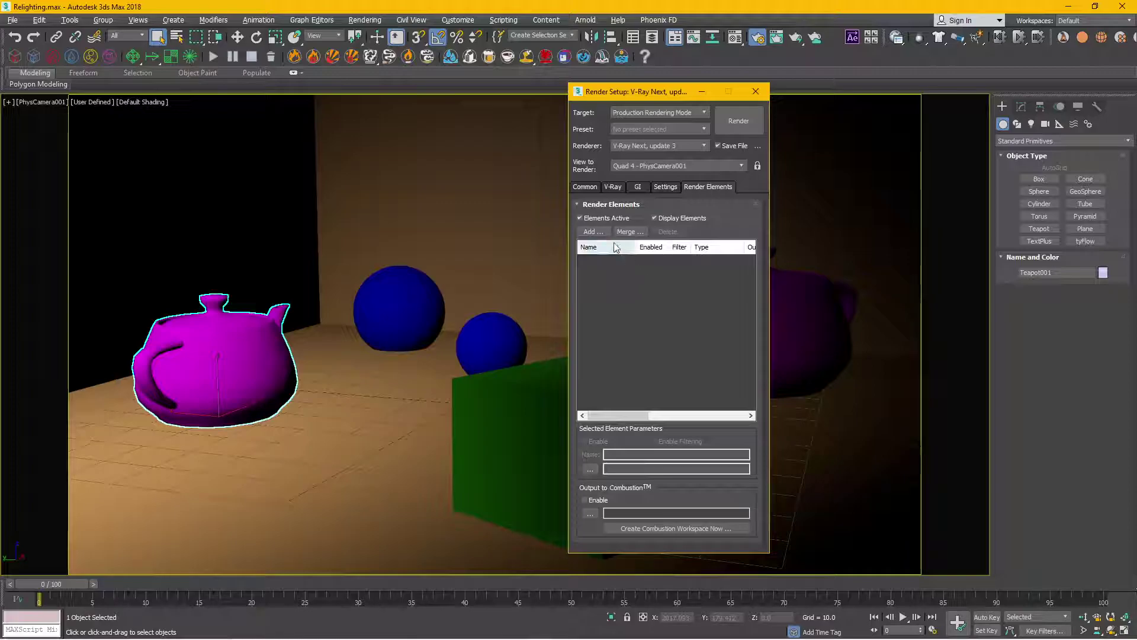
# Add a VRaySamplerInfo render element.
pyautogui.click(593, 231)
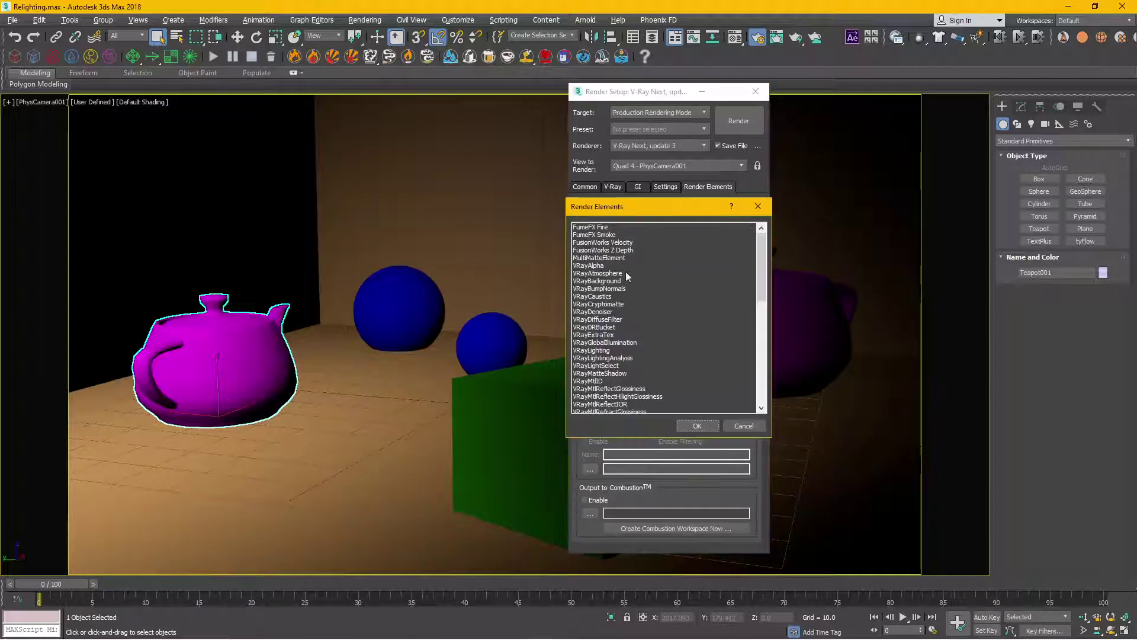
pyautogui.click(625, 365)
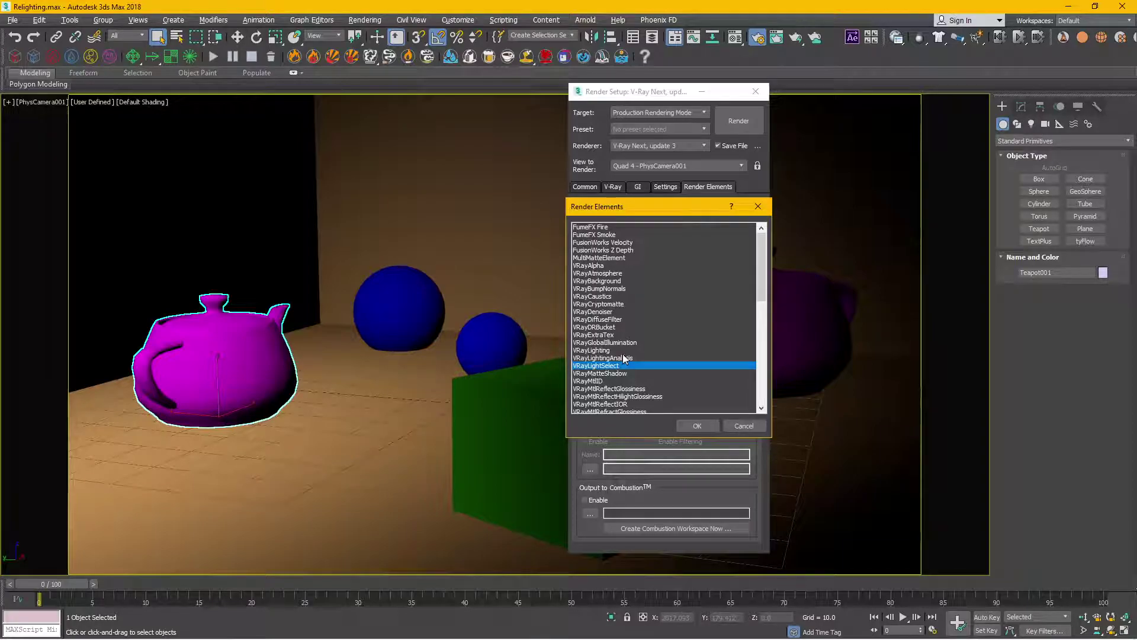
pyautogui.scroll(-4, 625, 359)
pyautogui.scroll(-1, 624, 354)
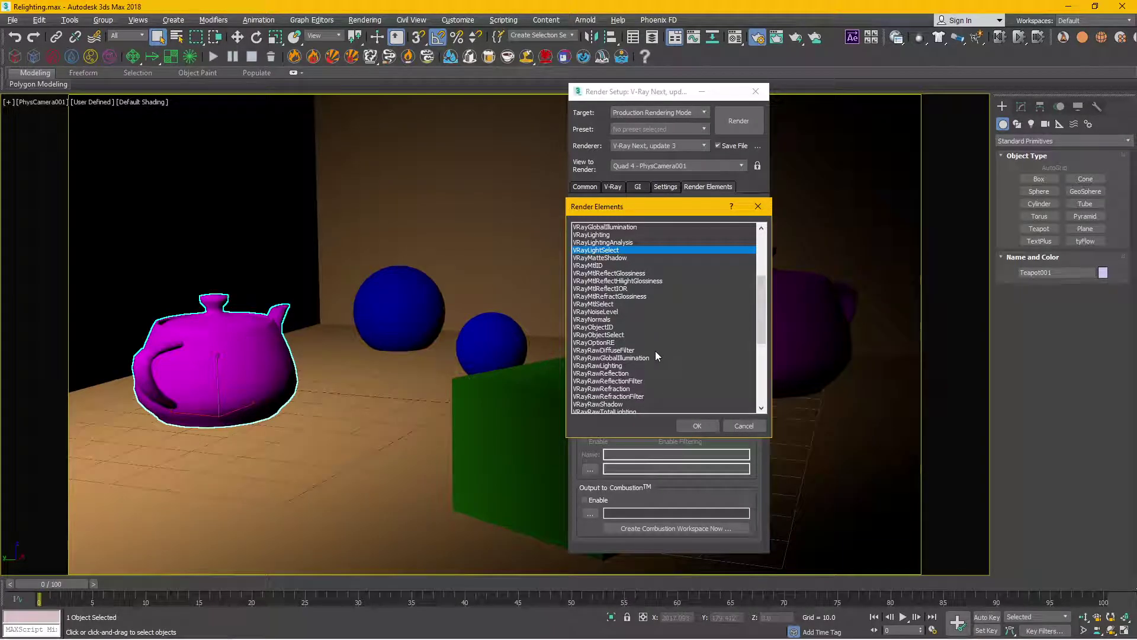
pyautogui.scroll(-3, 655, 350)
pyautogui.scroll(-1, 656, 351)
pyautogui.scroll(-1, 655, 351)
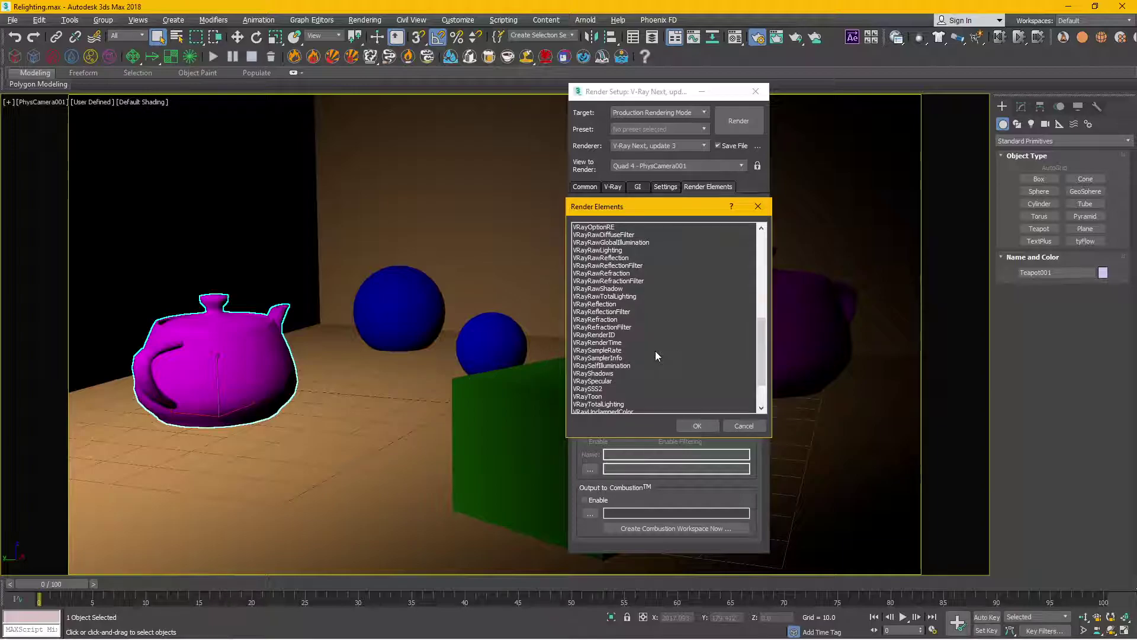
pyautogui.scroll(-1, 655, 351)
pyautogui.click(607, 335)
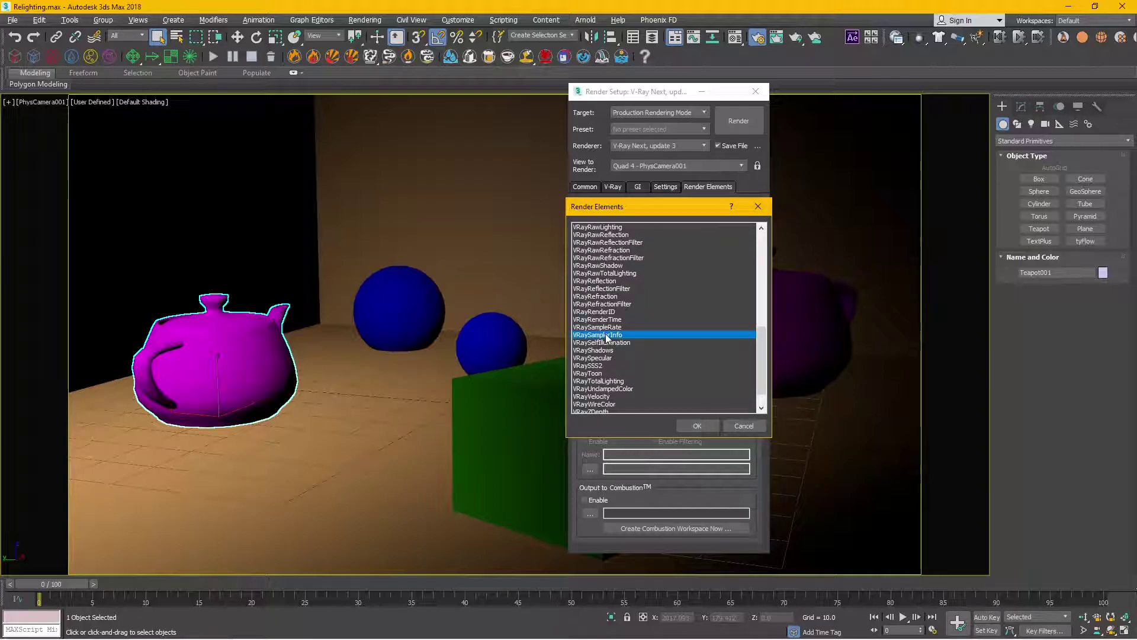
pyautogui.doubleClick(605, 334)
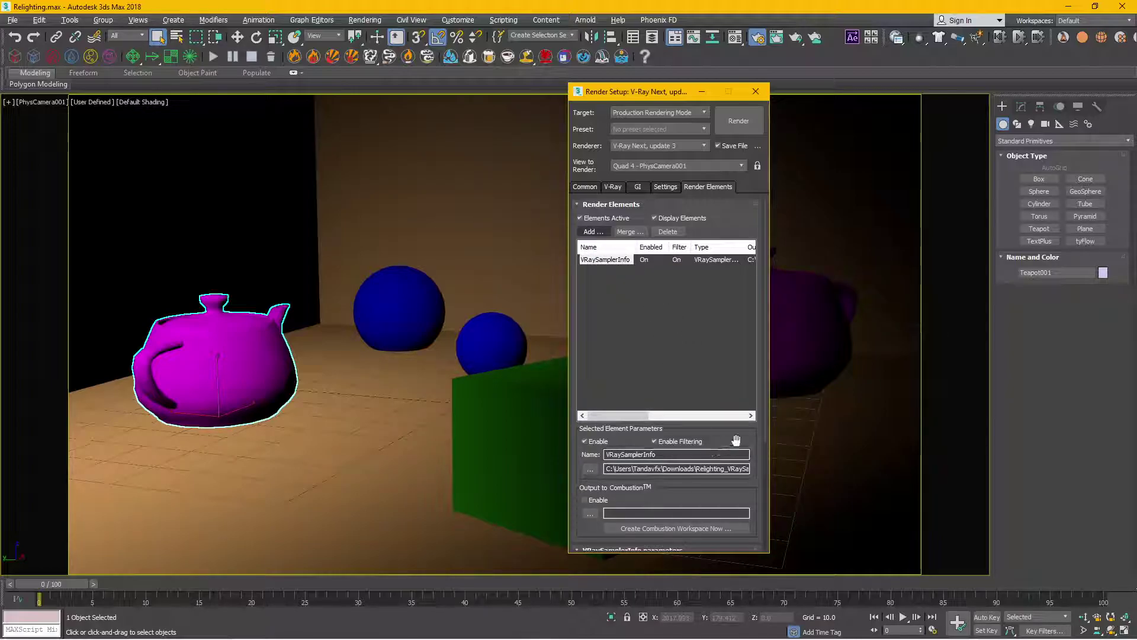
# Set the VRaySamplerInfo type to Point.
pyautogui.scroll(-4, 660, 342)
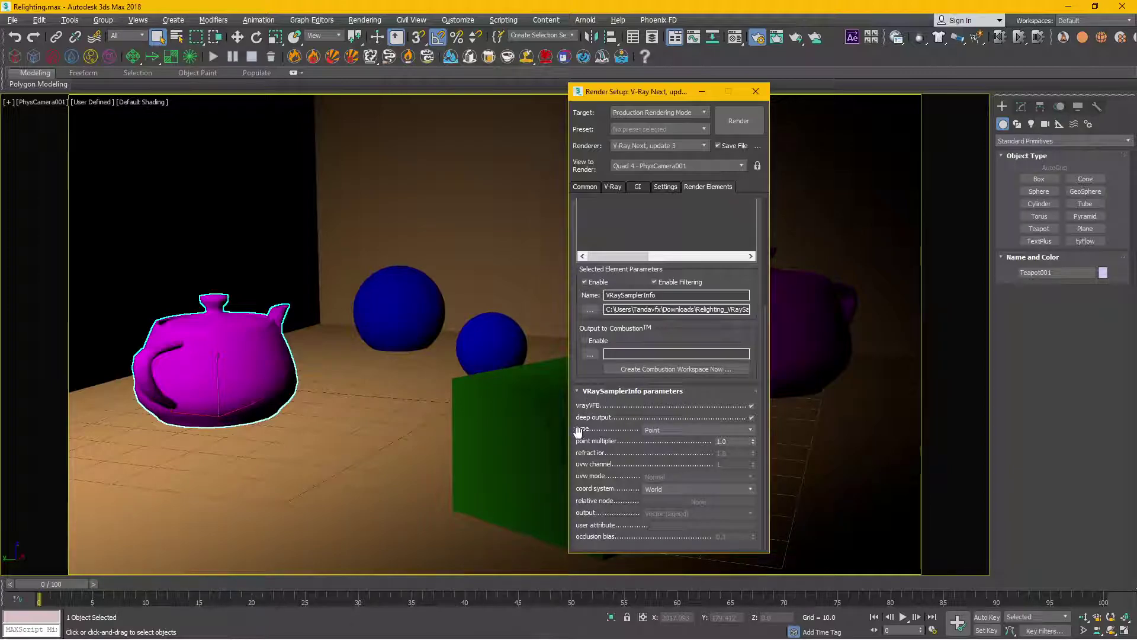
pyautogui.click(677, 429)
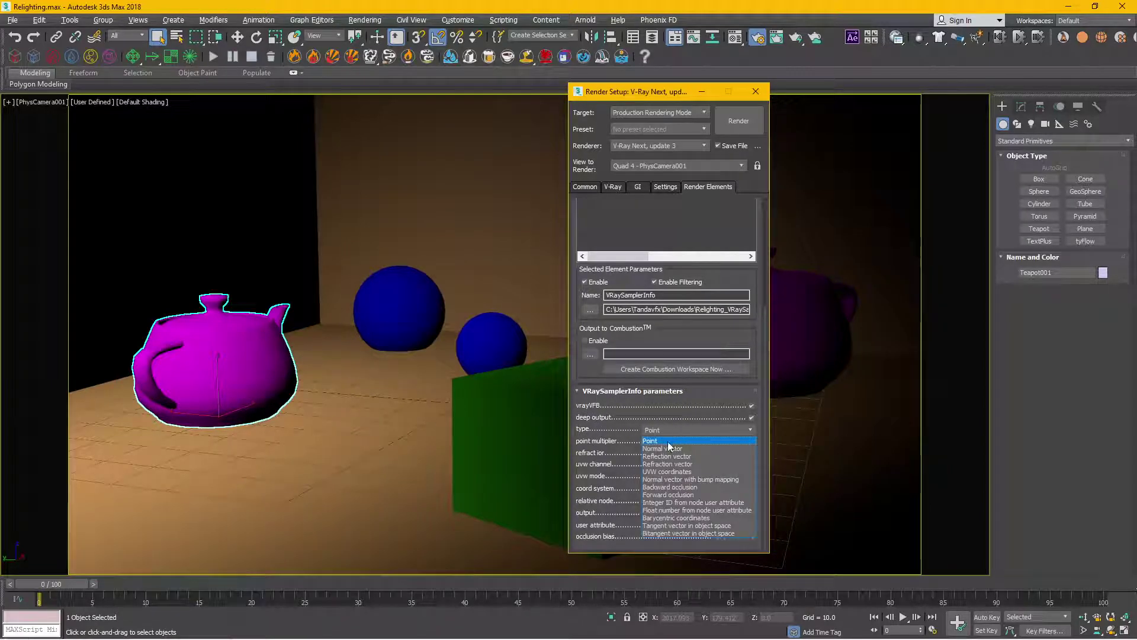
pyautogui.click(668, 441)
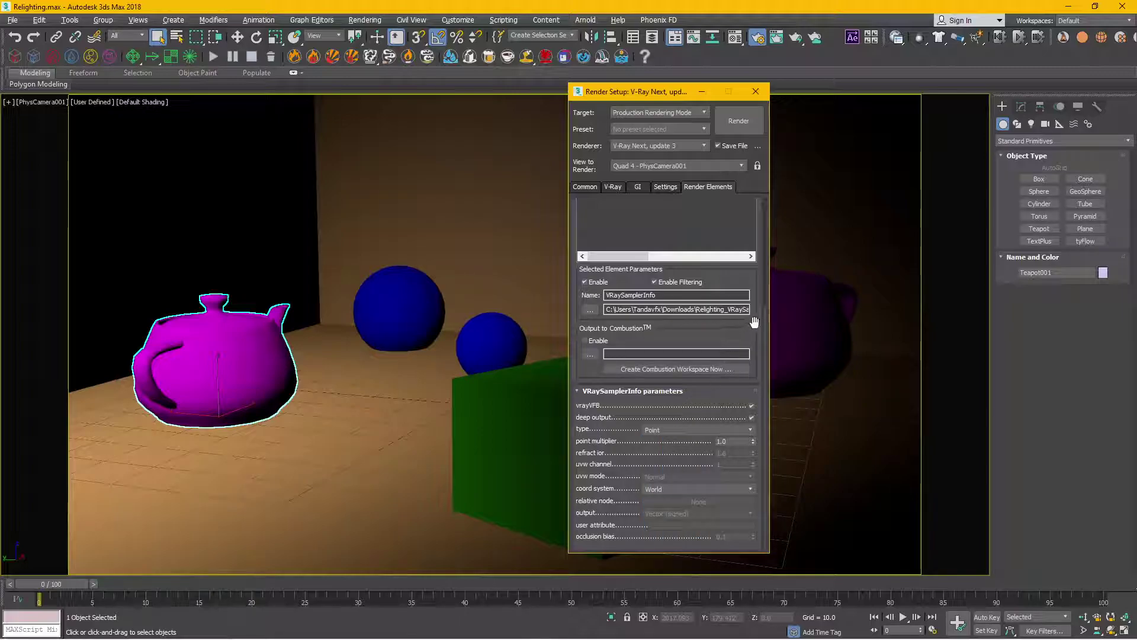
pyautogui.moveTo(755, 329); pyautogui.dragTo(744, 525)
# Reopen the list of available render elements.
pyautogui.click(593, 232)
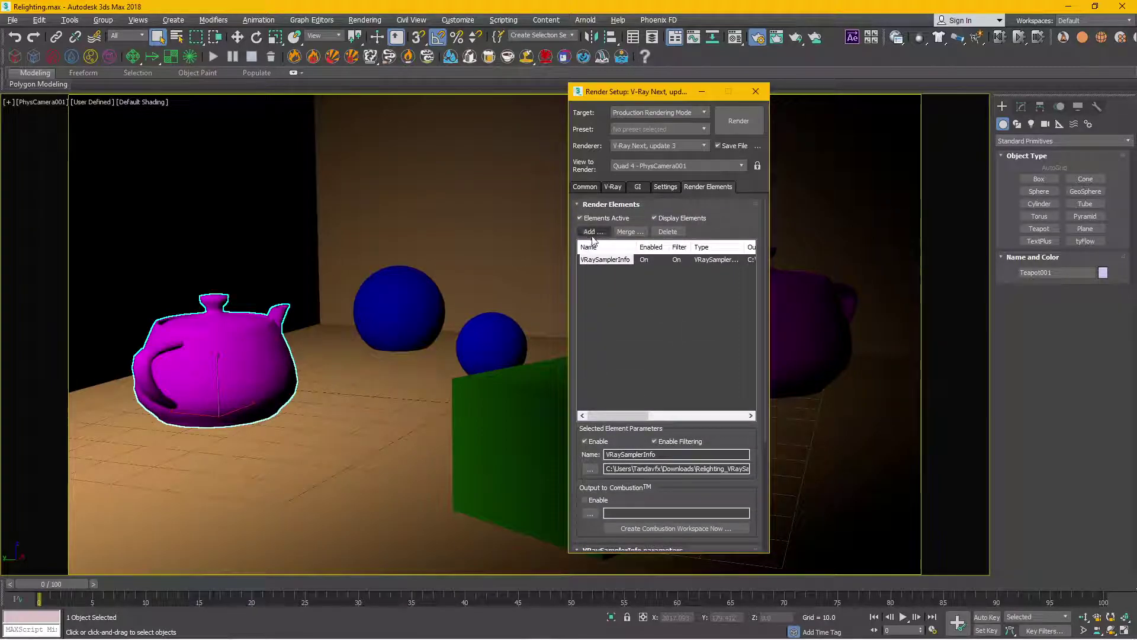
pyautogui.click(622, 362)
pyautogui.scroll(-4, 619, 365)
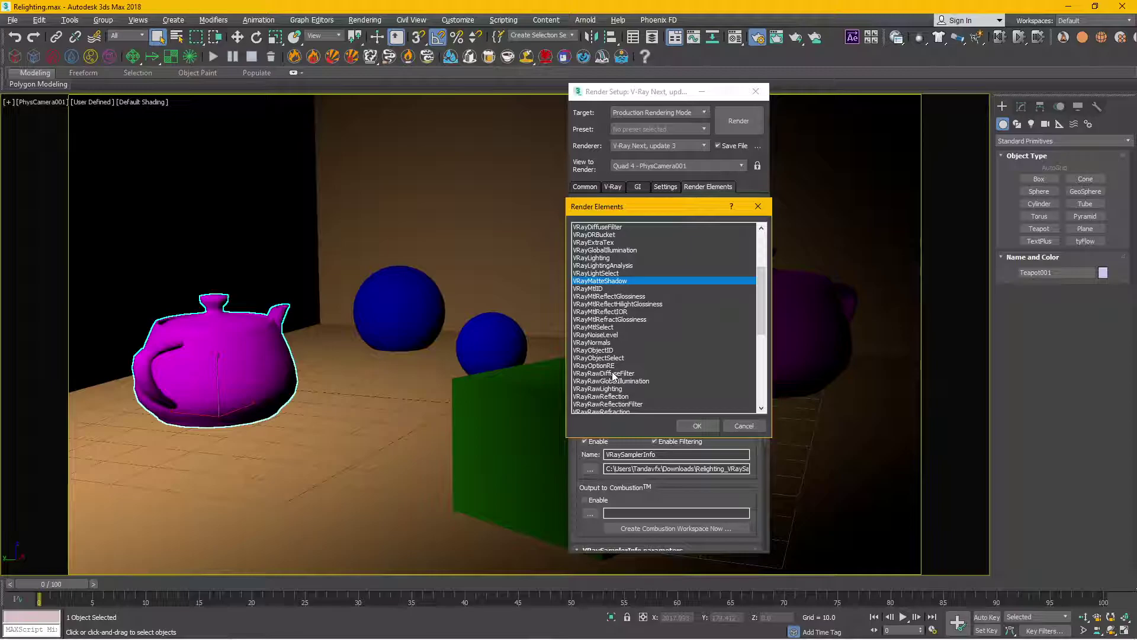
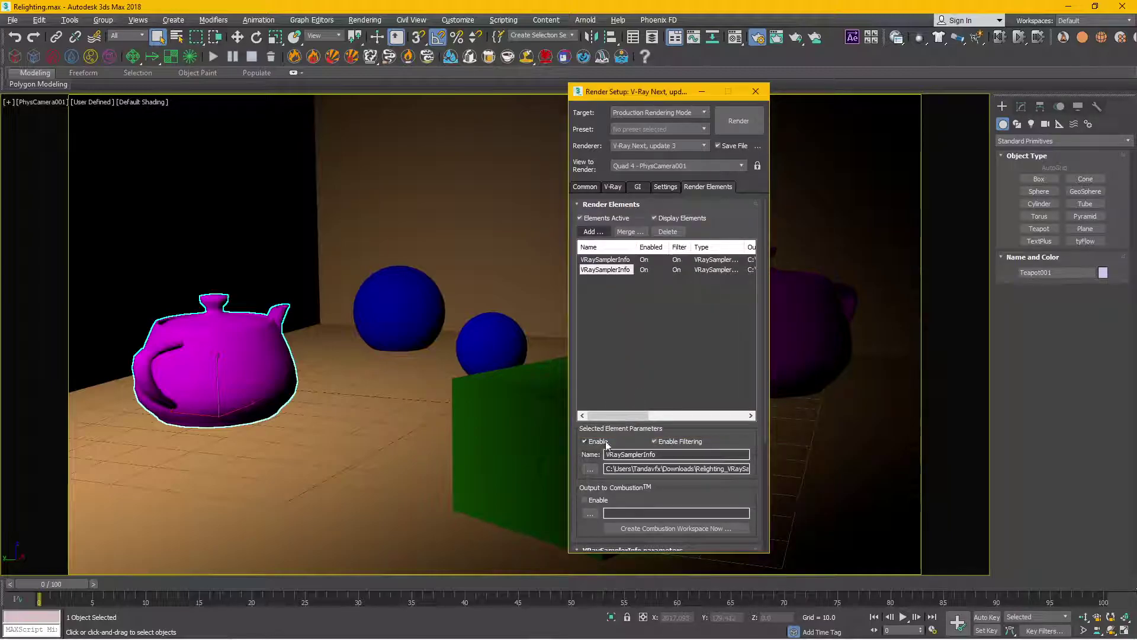
# Set the first VRaySamplerInfo render element's type to Normal vector.
pyautogui.moveTo(741, 440); pyautogui.dragTo(743, 216)
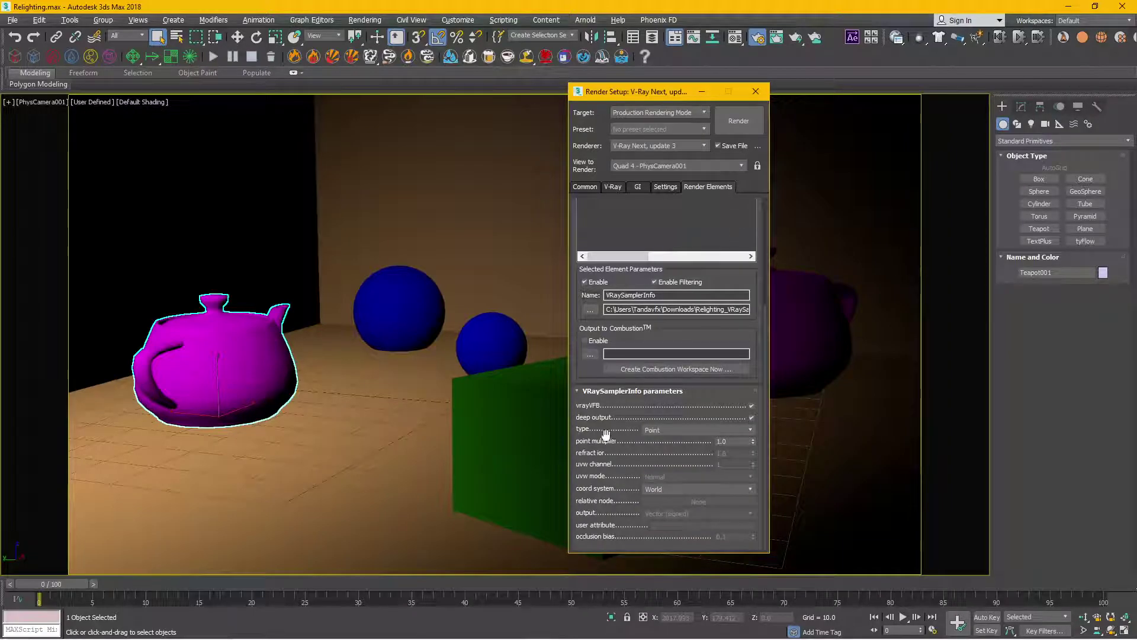
pyautogui.click(676, 428)
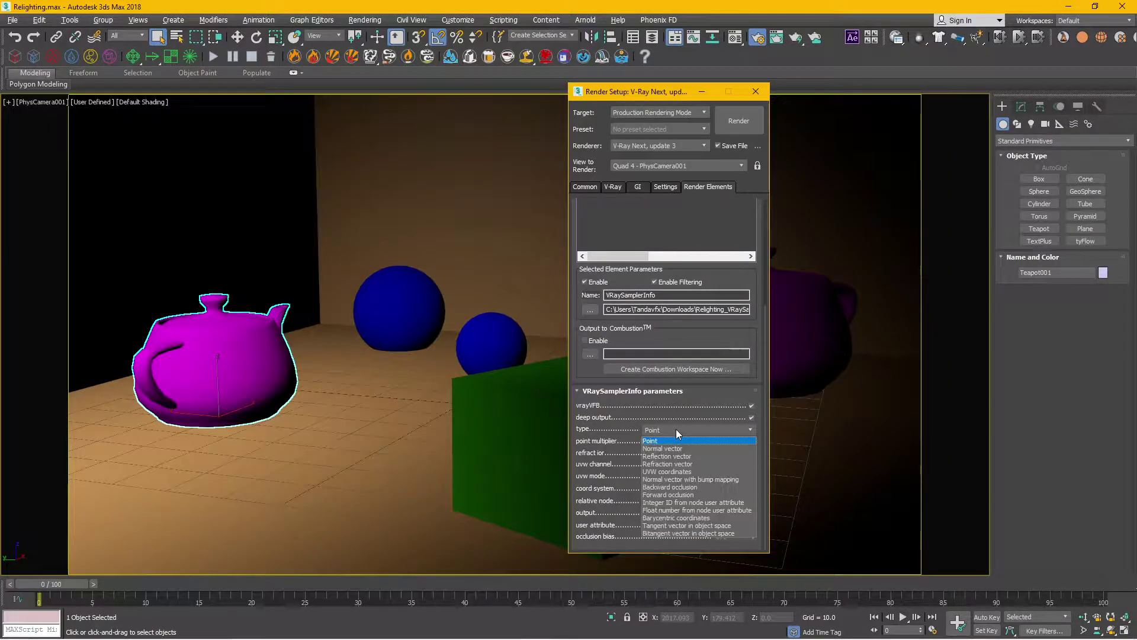
pyautogui.click(664, 448)
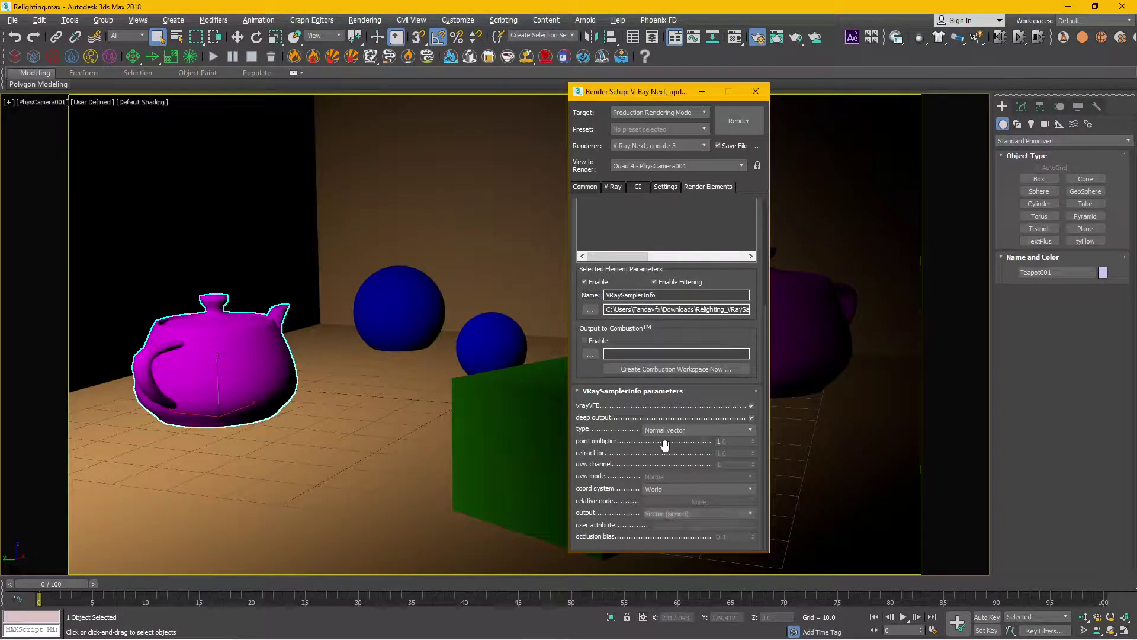
pyautogui.scroll(5, 586, 231)
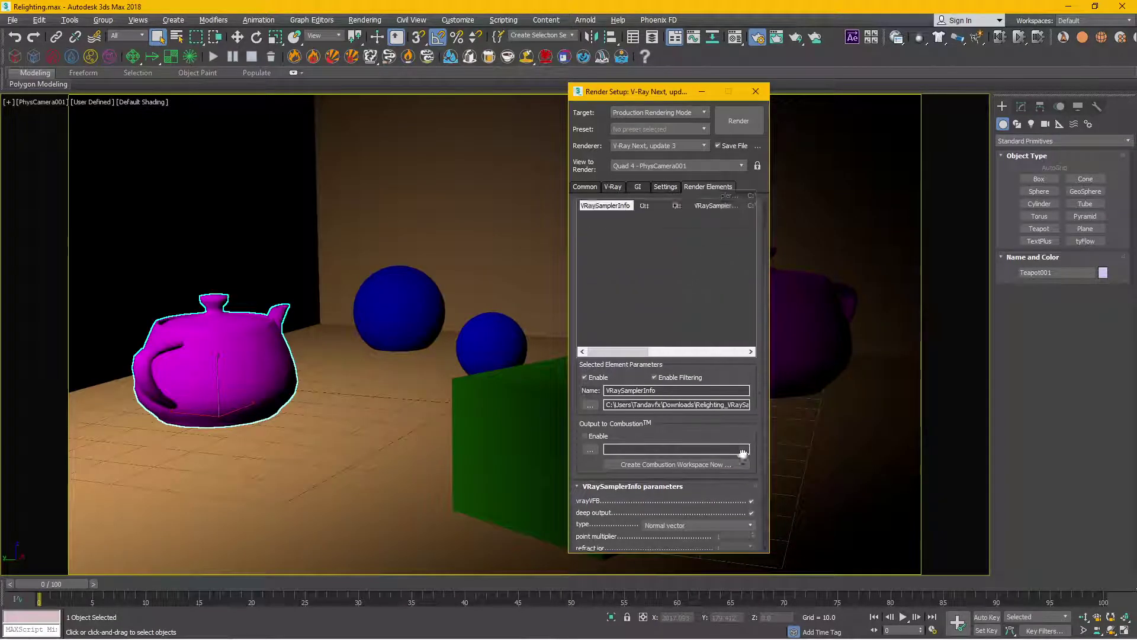
pyautogui.moveTo(623, 420)
pyautogui.mouseDown()
pyautogui.moveTo(656, 421)
pyautogui.moveTo(625, 420)
pyautogui.mouseUp()
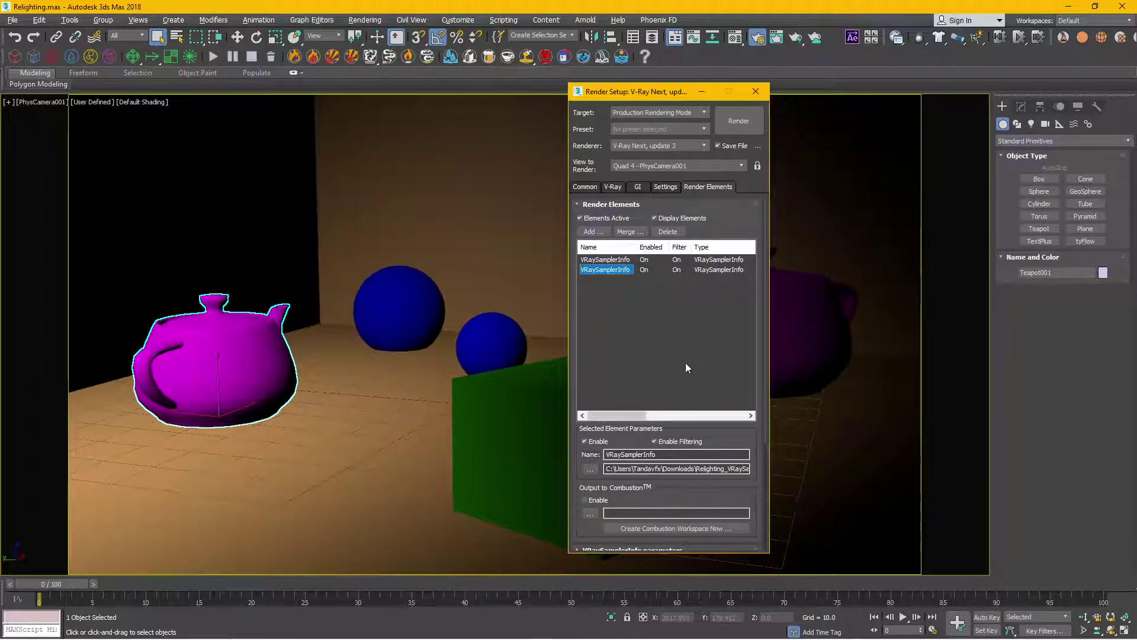
pyautogui.moveTo(637, 416)
pyautogui.mouseDown()
pyautogui.moveTo(739, 408)
pyautogui.moveTo(617, 415)
pyautogui.mouseUp()
# Set the second VRaySamplerInfo render element's type to Point.
pyautogui.click(605, 270)
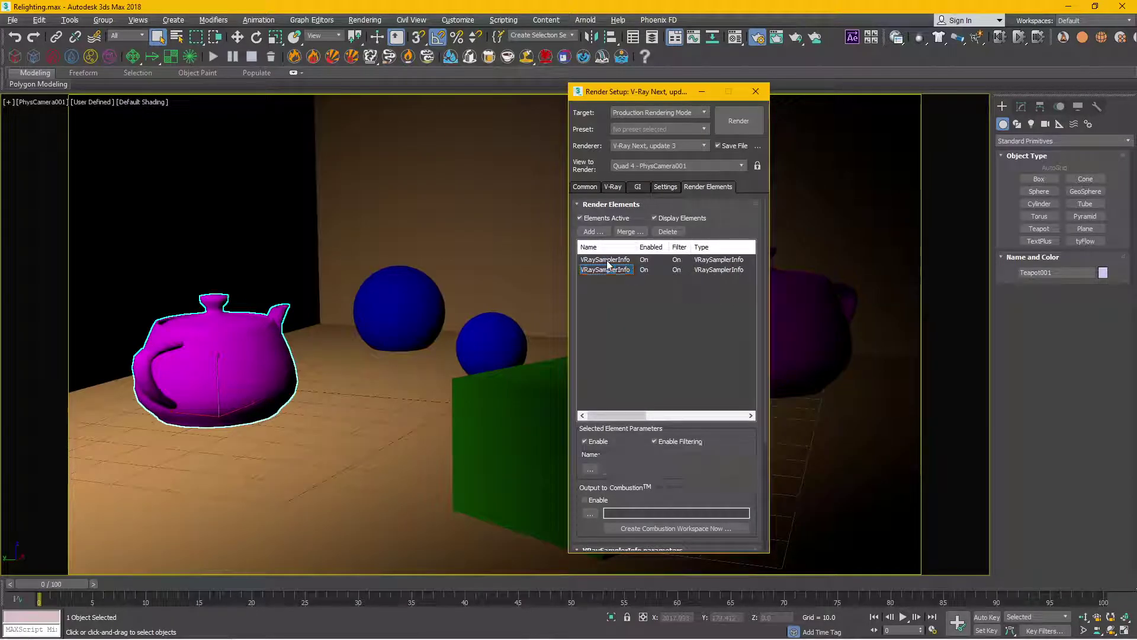
pyautogui.scroll(-5, 687, 472)
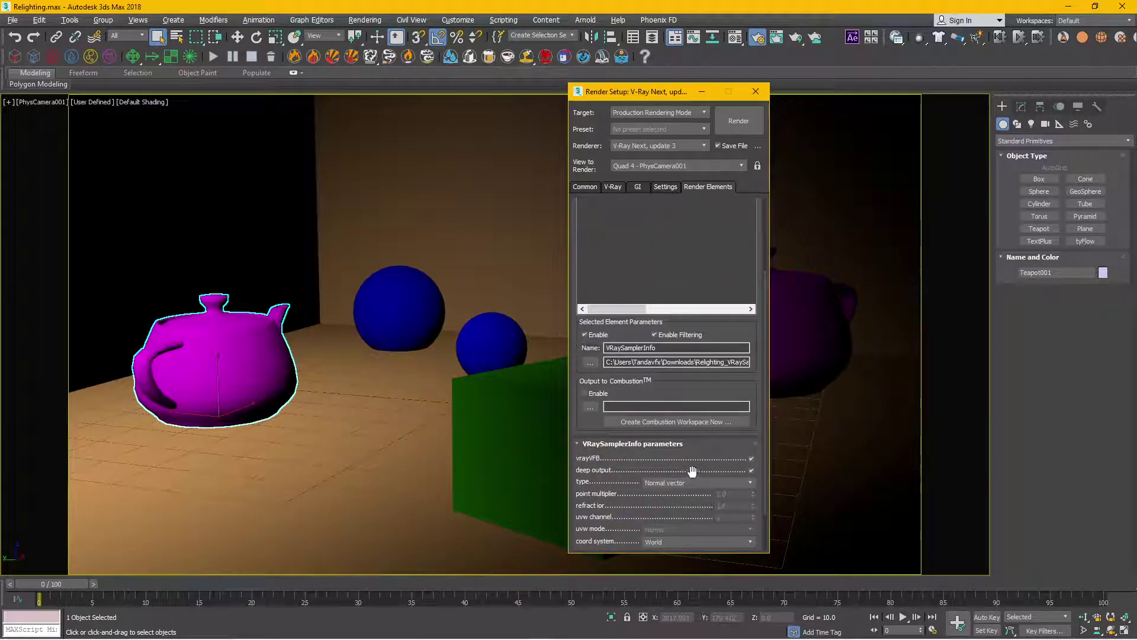
pyautogui.scroll(3, 683, 271)
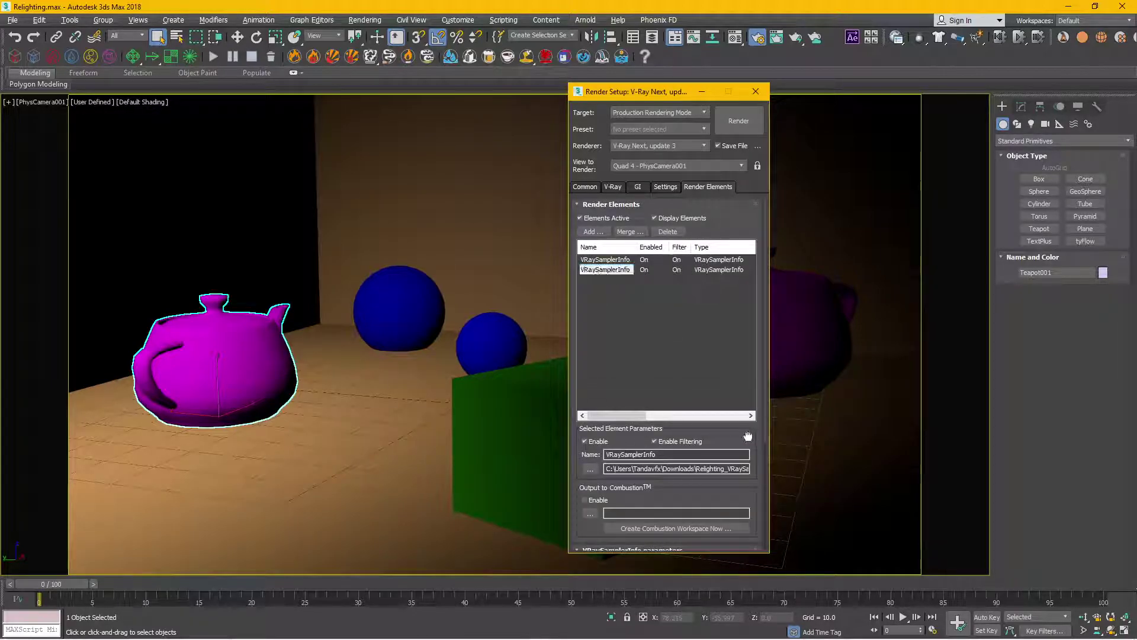
pyautogui.scroll(-3, 685, 435)
pyautogui.scroll(3, 737, 267)
pyautogui.scroll(-3, 739, 366)
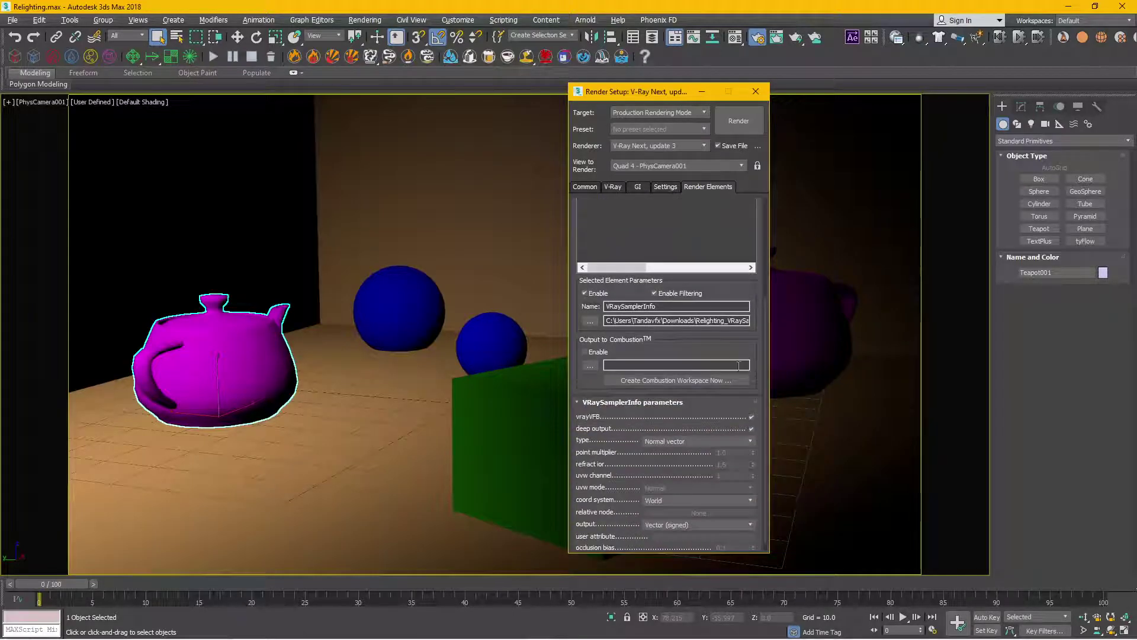
pyautogui.click(681, 441)
pyautogui.click(681, 449)
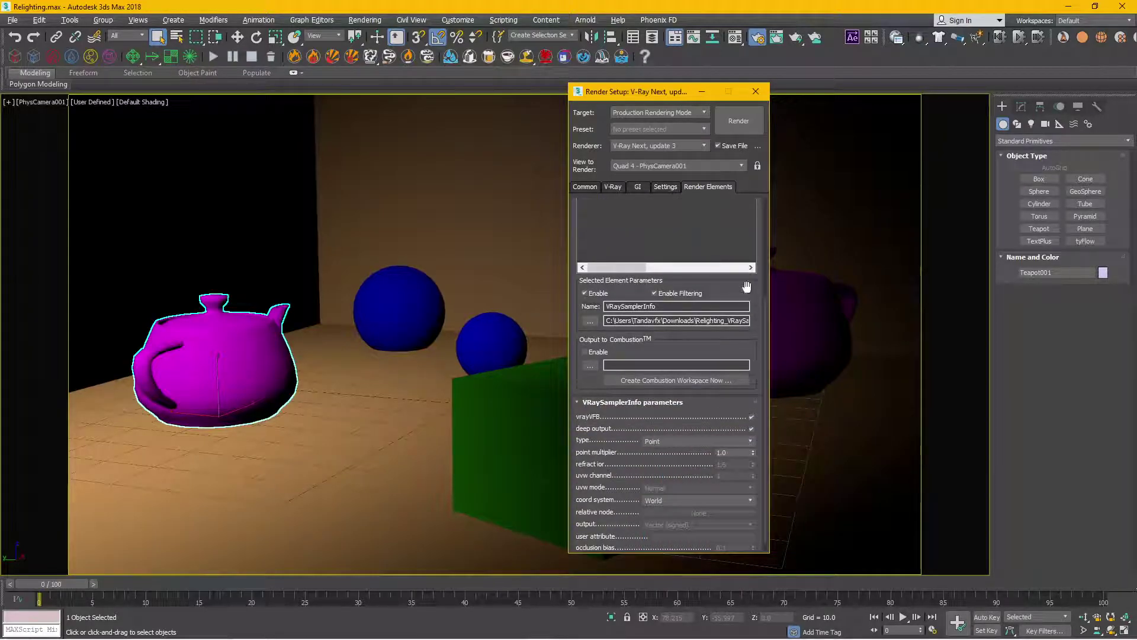
pyautogui.scroll(3, 734, 287)
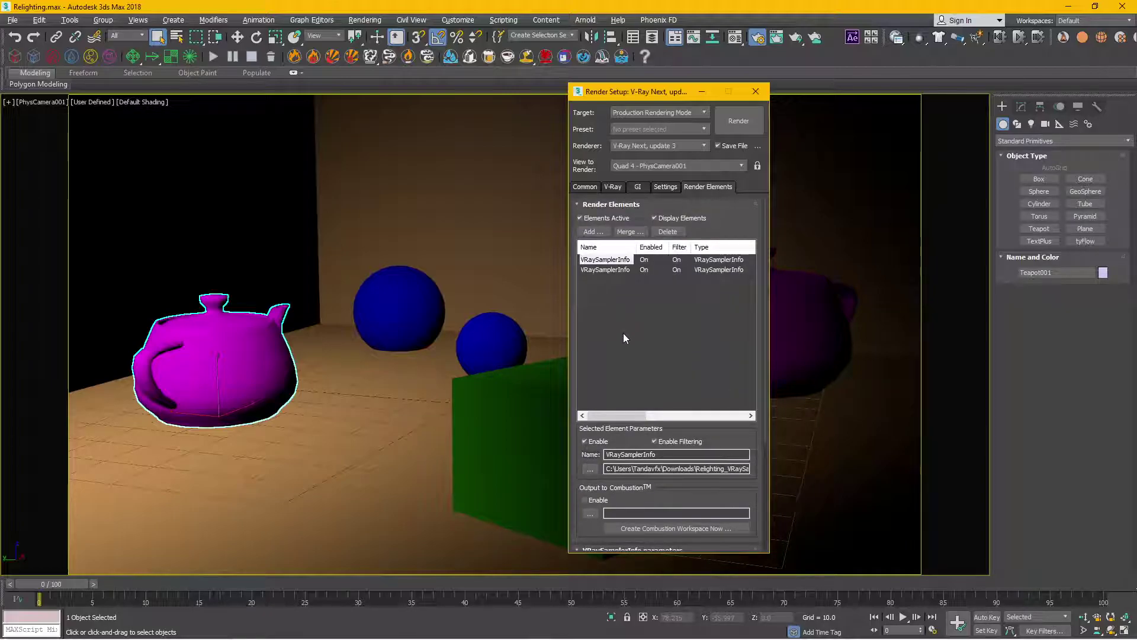
# Return to the Common render settings and bring NukeX to the front.
pyautogui.click(589, 187)
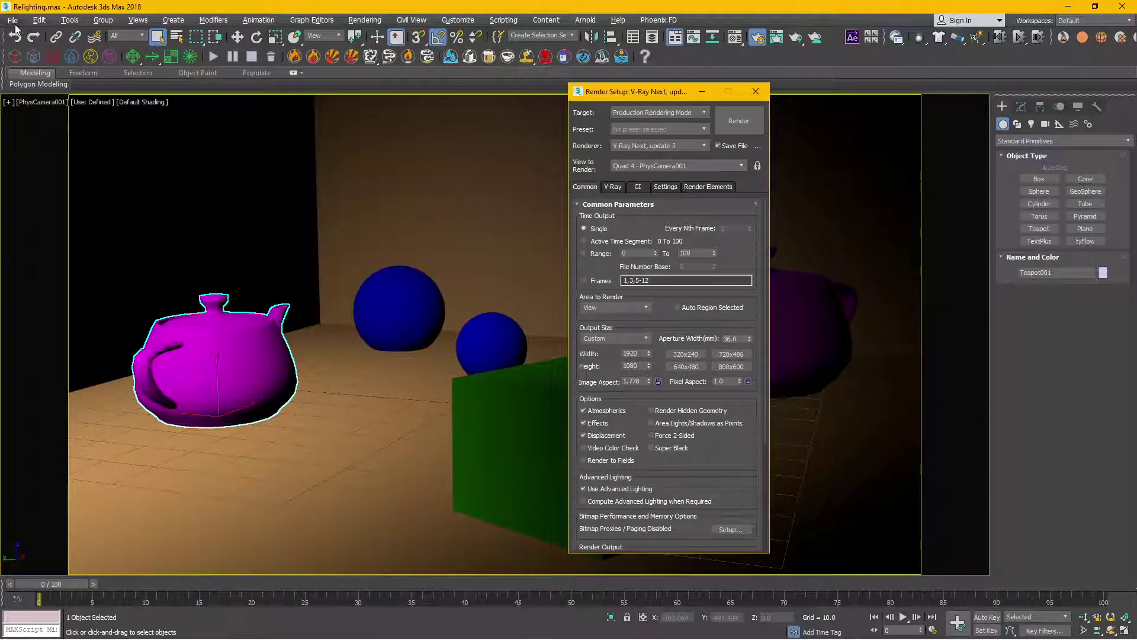
pyautogui.moveTo(509, 628)
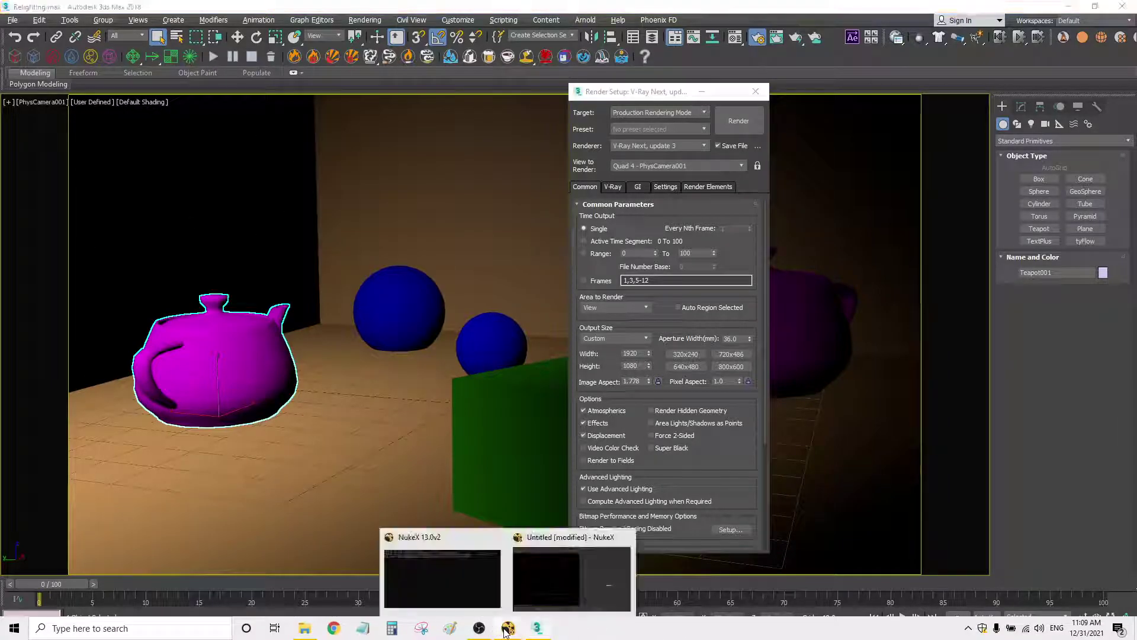
pyautogui.click(578, 580)
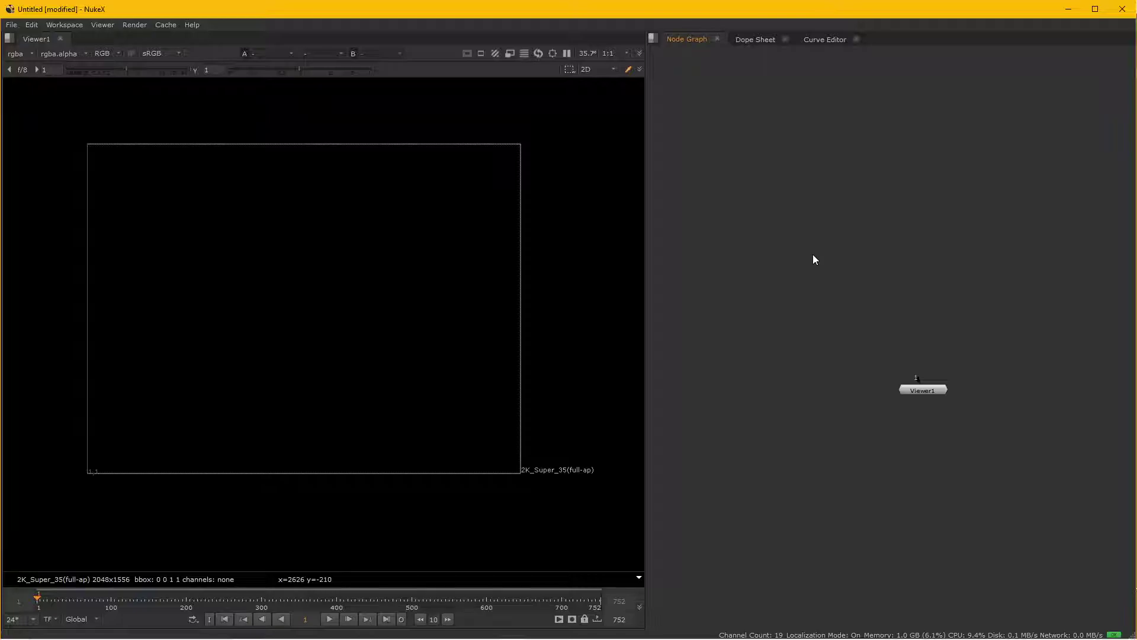
# Read Relighting.exr from the Relighting folder and place Read1 above Viewer1.
pyautogui.press('r')
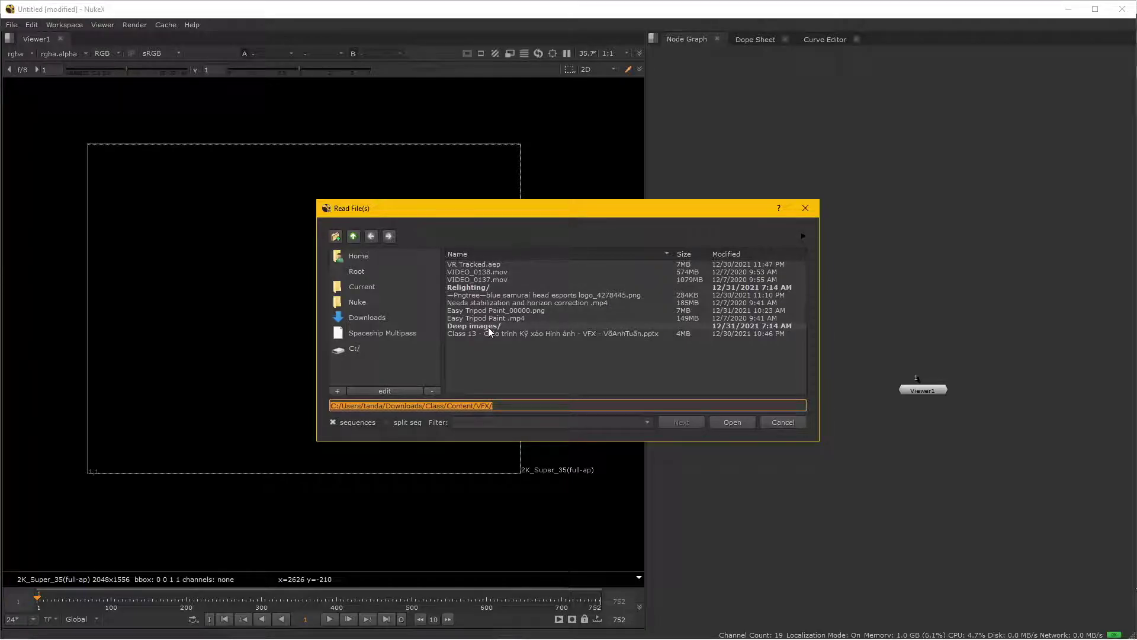
pyautogui.doubleClick(484, 289)
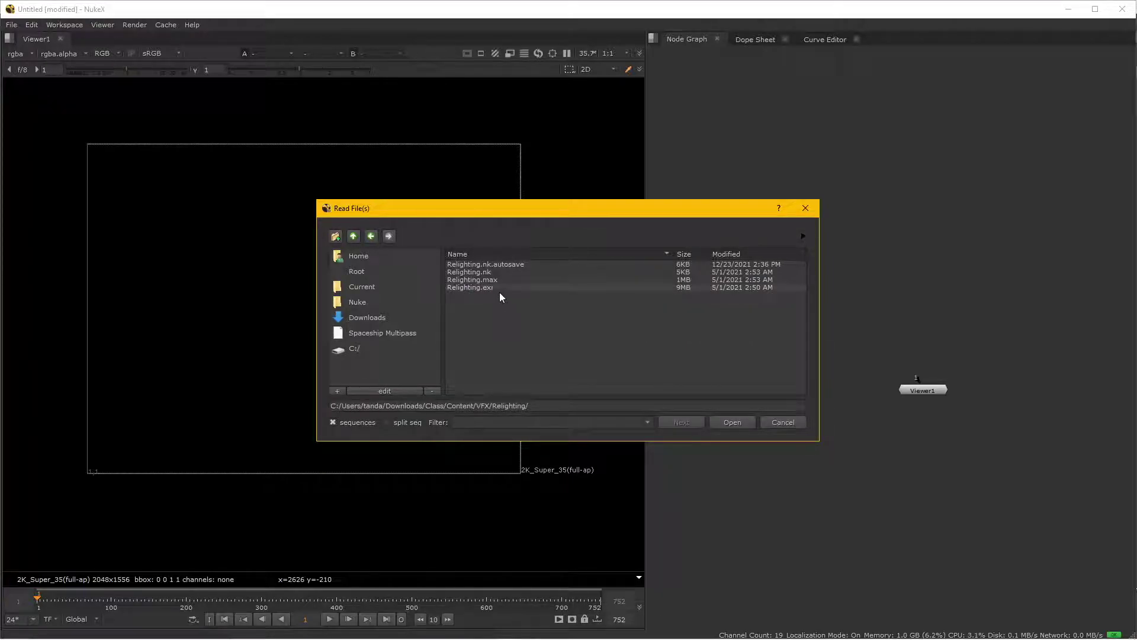
pyautogui.doubleClick(481, 286)
pyautogui.click(767, 392)
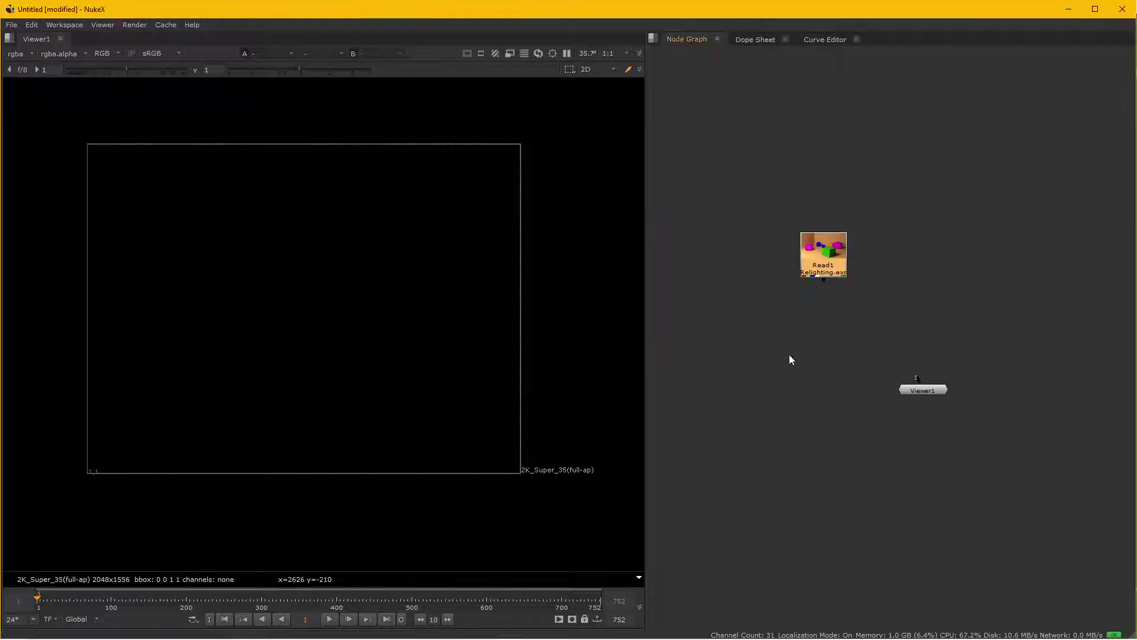
pyautogui.moveTo(827, 256); pyautogui.dragTo(821, 207)
# Display Read1 in the viewer and pan the teapot render into view.
pyautogui.press('1')
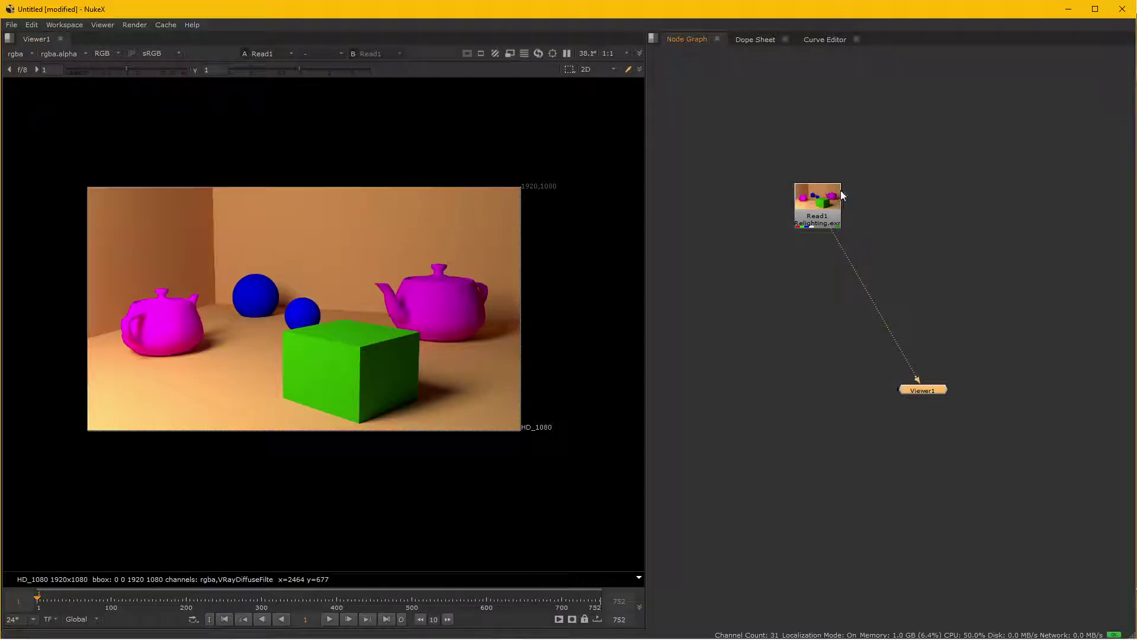
pyautogui.scroll(1, 270, 307)
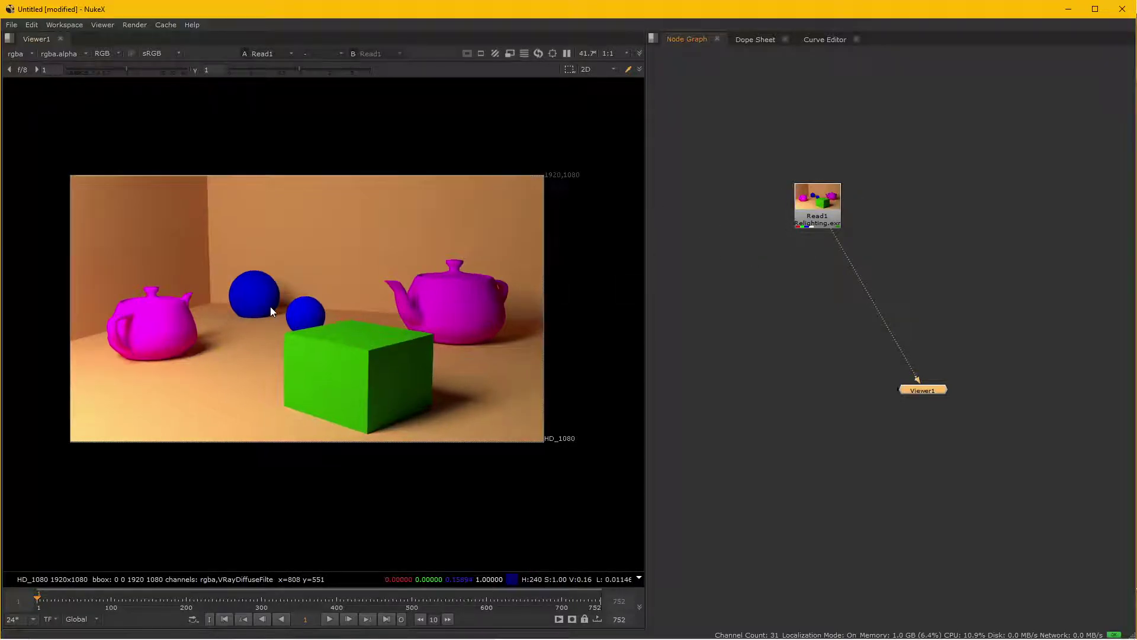
pyautogui.scroll(1, 270, 307)
pyautogui.scroll(1, 275, 311)
pyautogui.moveTo(275, 309); pyautogui.dragTo(275, 322)
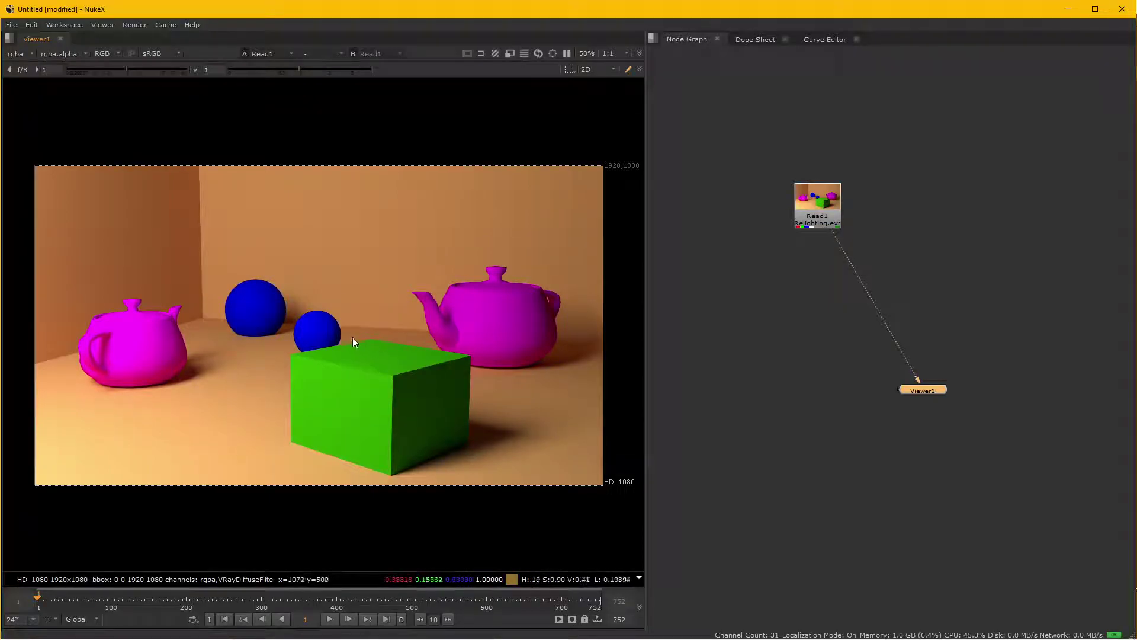
# Open the viewer's layer list showing VRayDiffuseFilter, VRaySamplerNormal and VRaySamplerPoint.
pyautogui.click(19, 56)
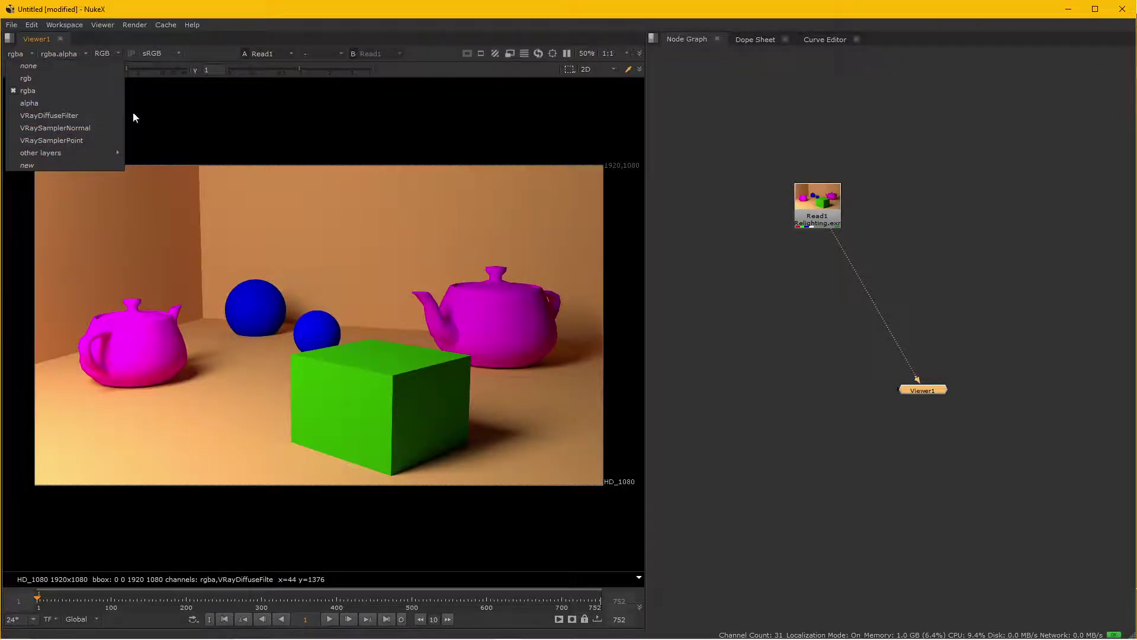
pyautogui.moveTo(101, 152)
pyautogui.click(198, 108)
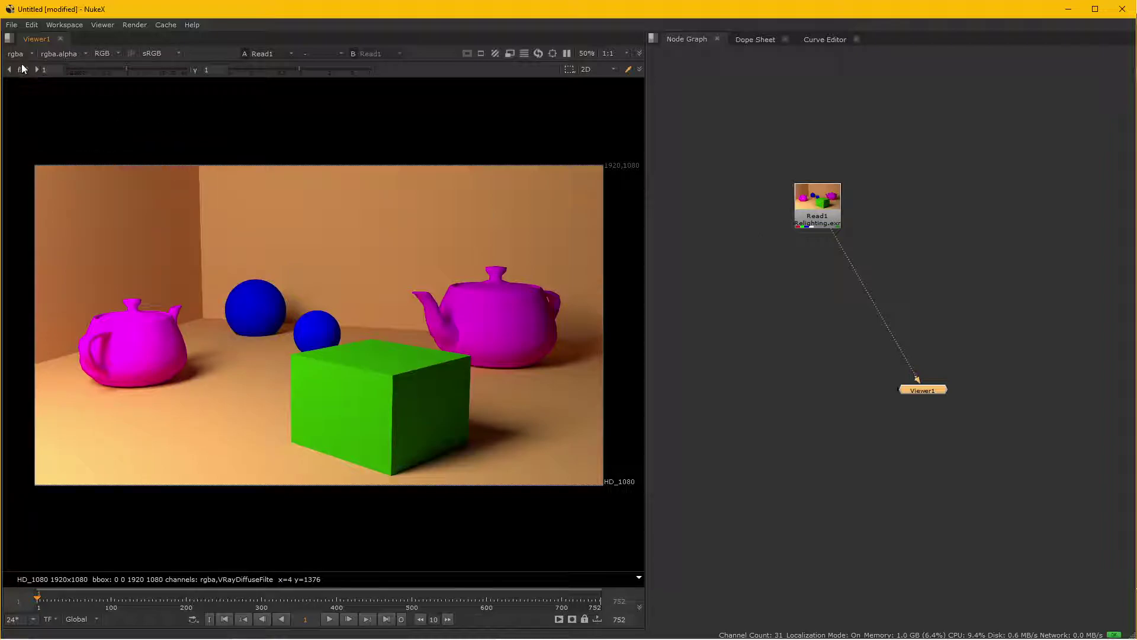
pyautogui.click(21, 55)
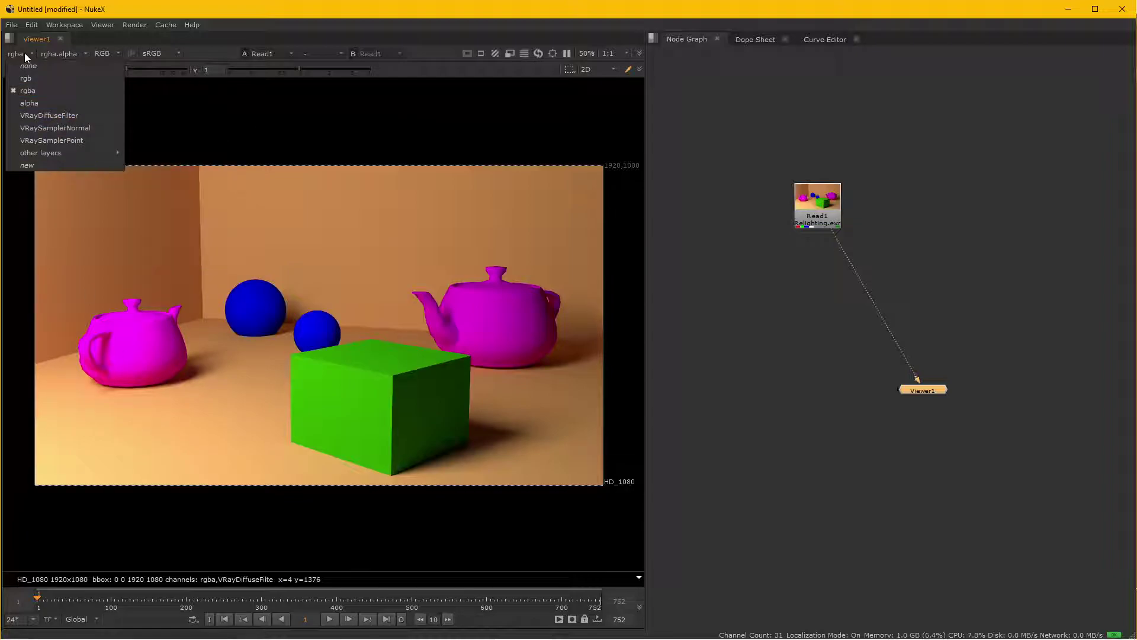
# Inspect the VRayDiffuseFilter, VRaySamplerPoint and VRaySamplerNormal passes in the viewer.
pyautogui.click(60, 116)
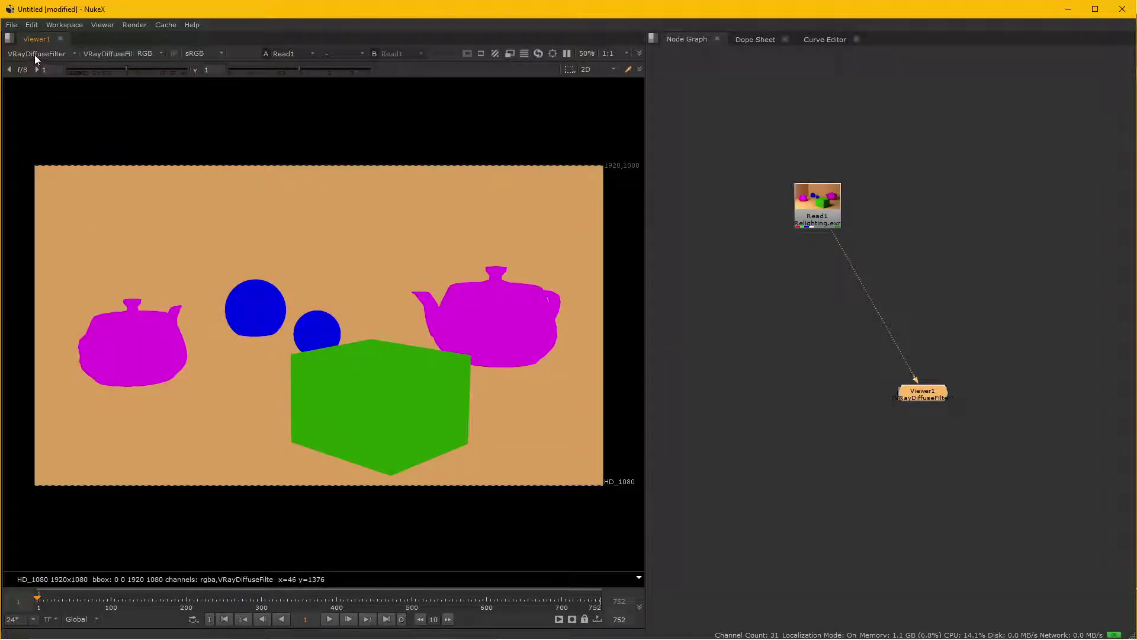
pyautogui.click(35, 55)
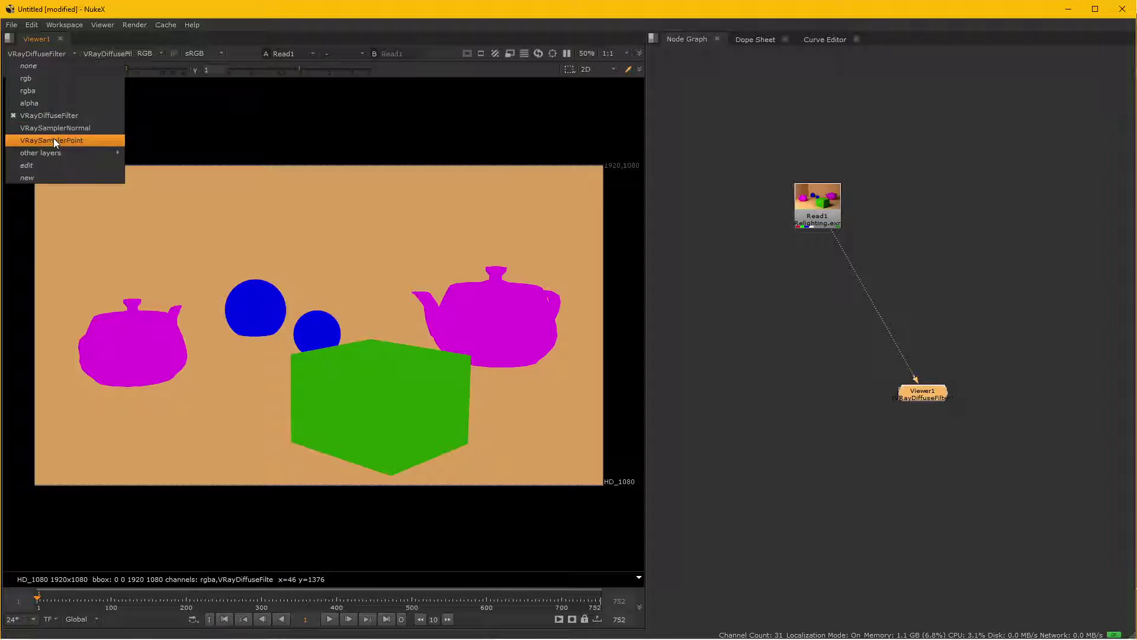
pyautogui.click(54, 140)
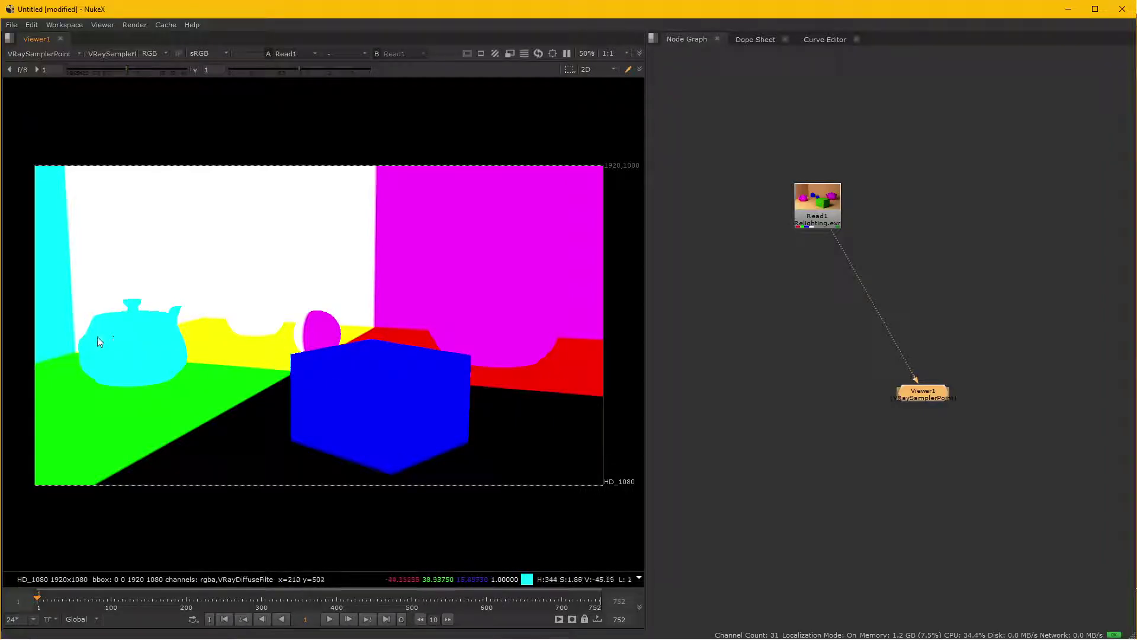
pyautogui.click(52, 53)
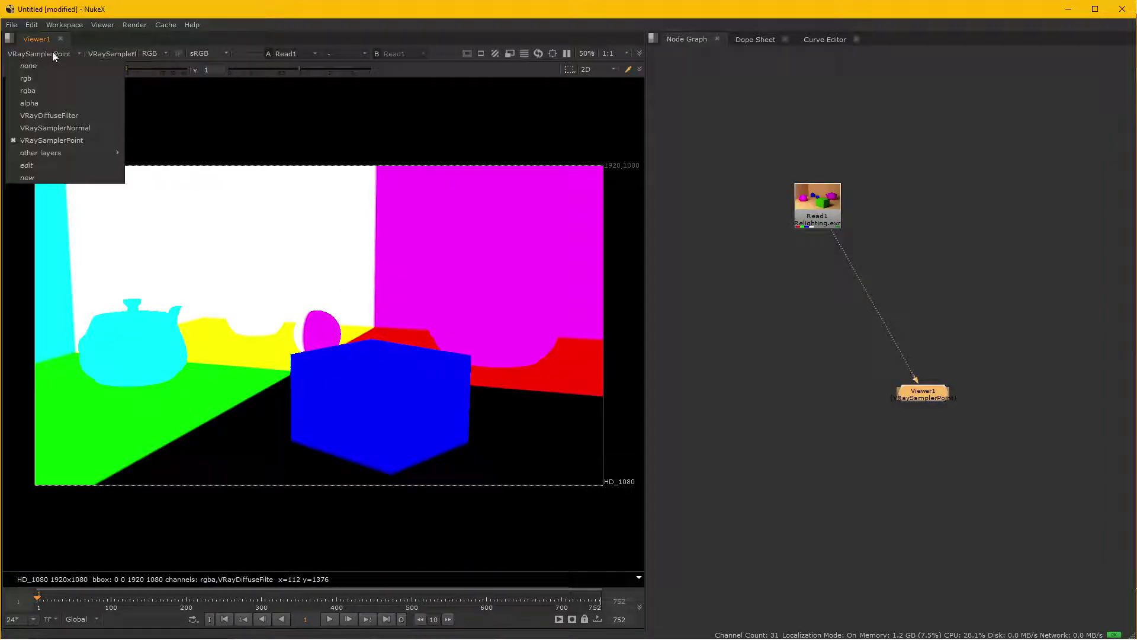
pyautogui.click(55, 124)
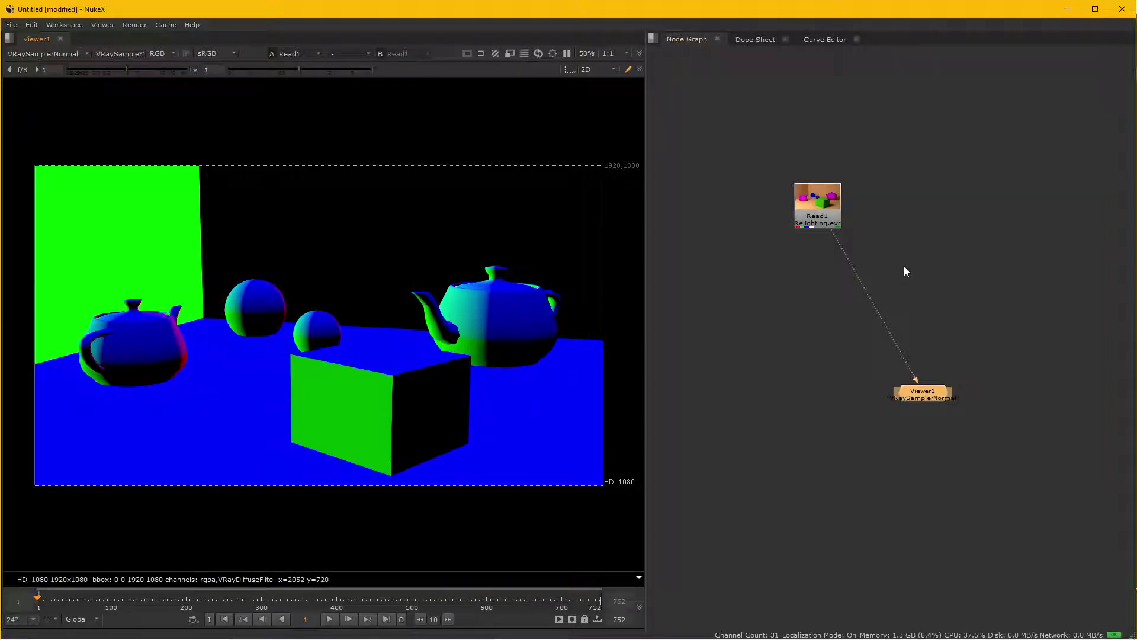
pyautogui.click(40, 54)
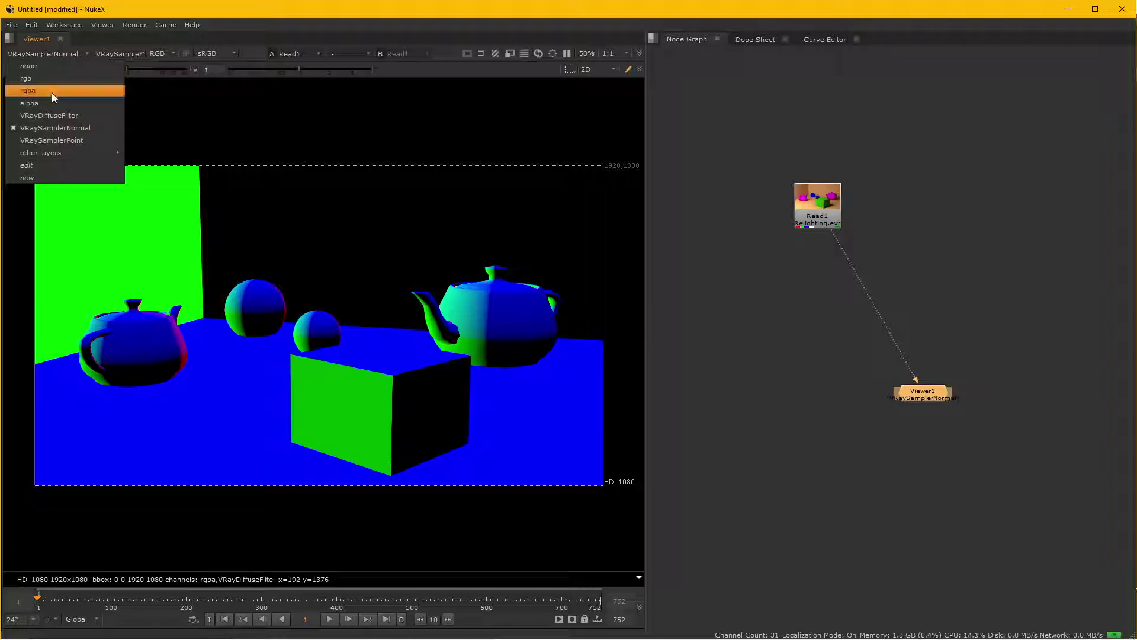
pyautogui.click(53, 137)
pyautogui.click(47, 59)
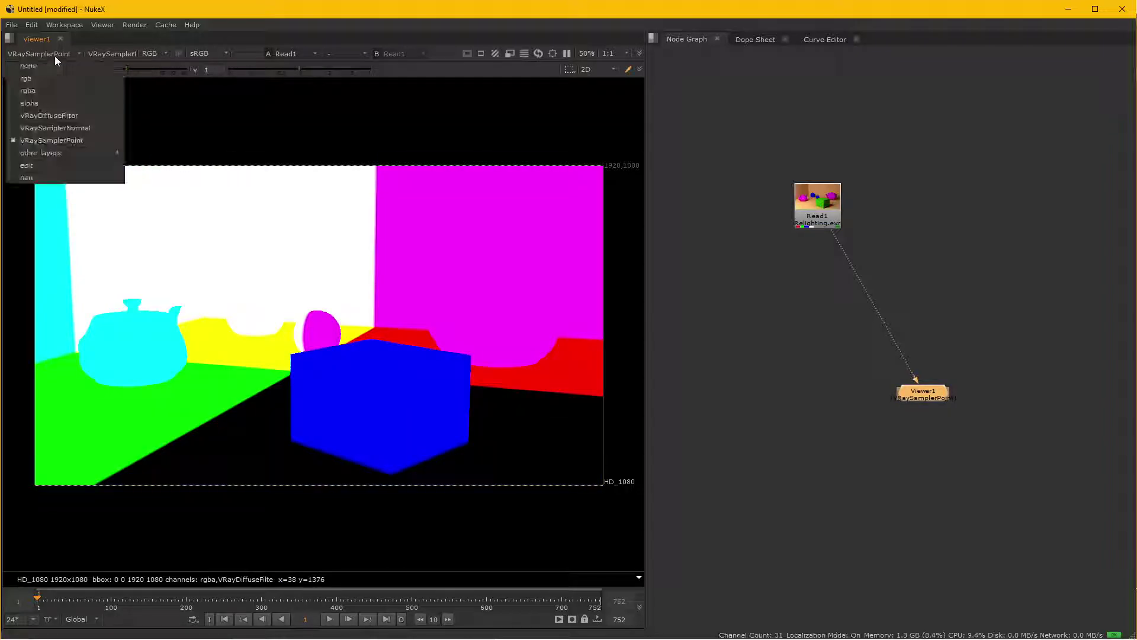
pyautogui.click(60, 125)
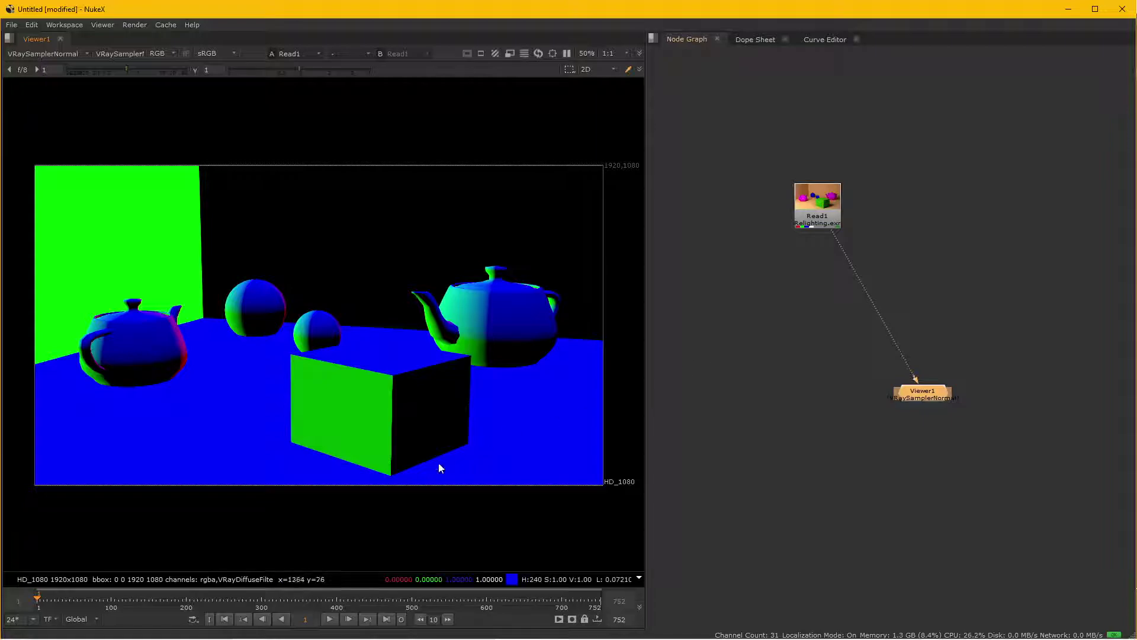
# Spread Read1 and Viewer1 apart and set the viewer back to rgba.
pyautogui.moveTo(818, 211); pyautogui.dragTo(794, 197)
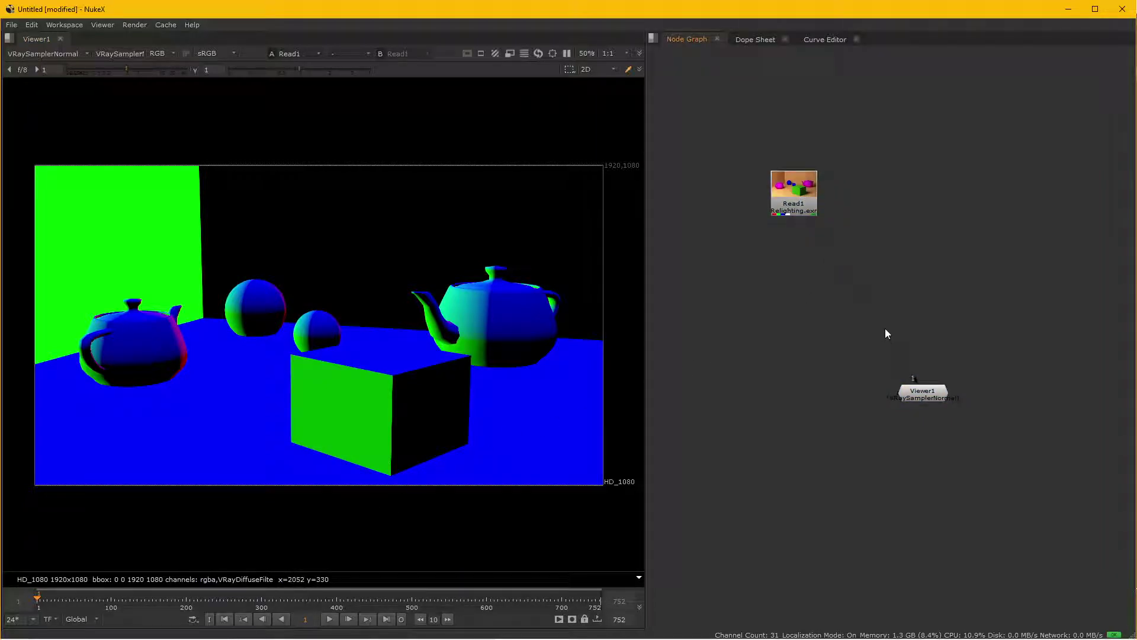
pyautogui.moveTo(922, 392); pyautogui.dragTo(889, 468)
pyautogui.moveTo(863, 355); pyautogui.dragTo(829, 251)
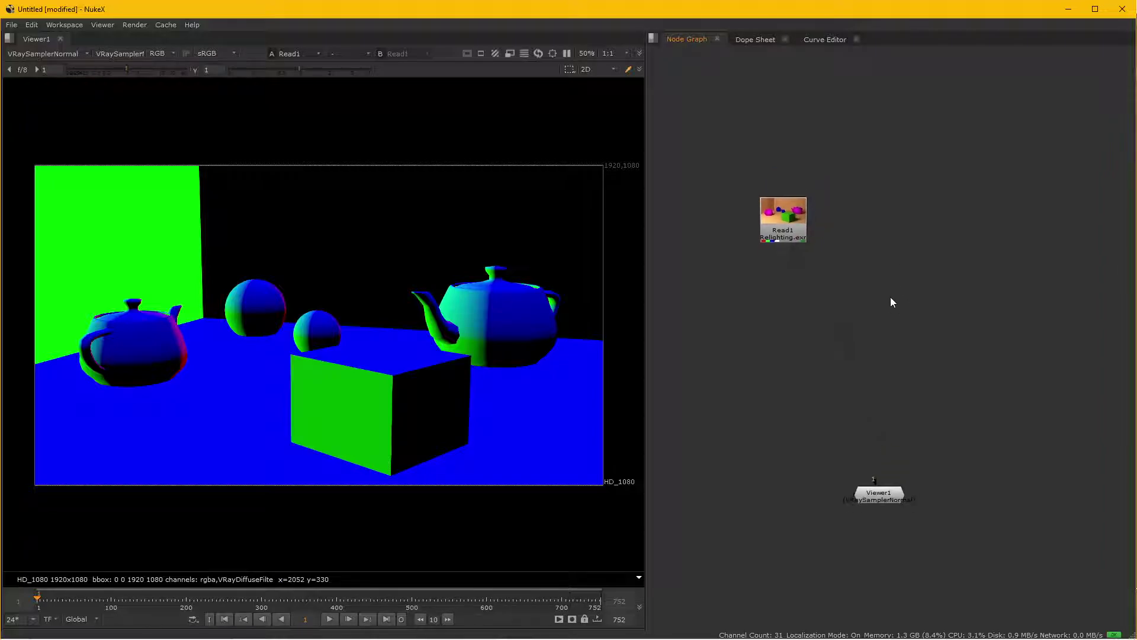
pyautogui.scroll(2, 865, 315)
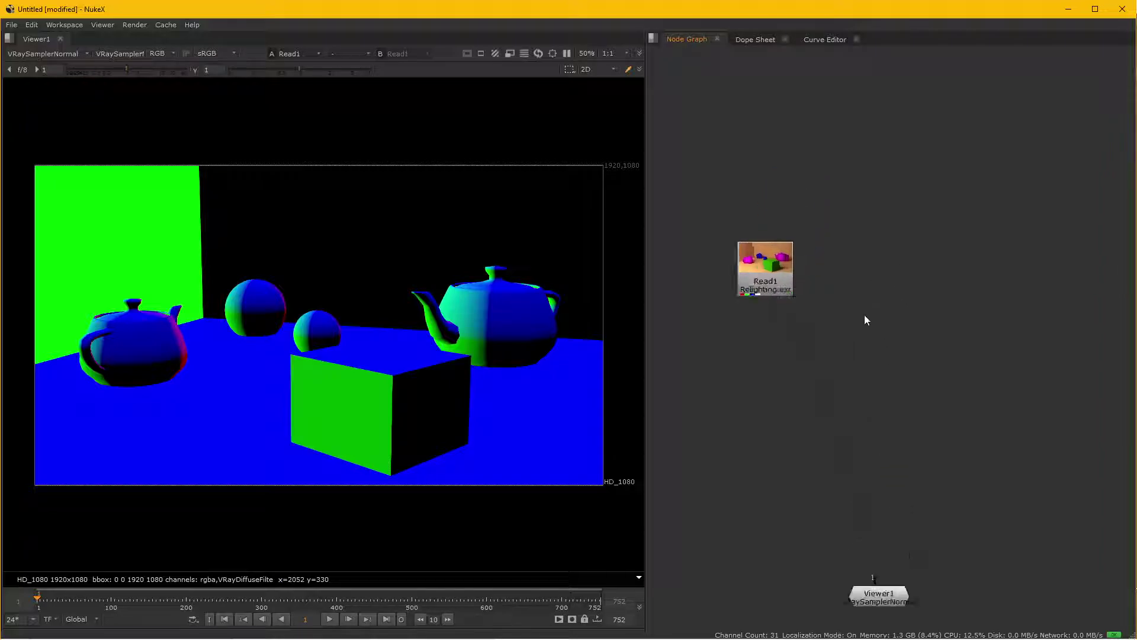
pyautogui.click(51, 58)
pyautogui.click(37, 87)
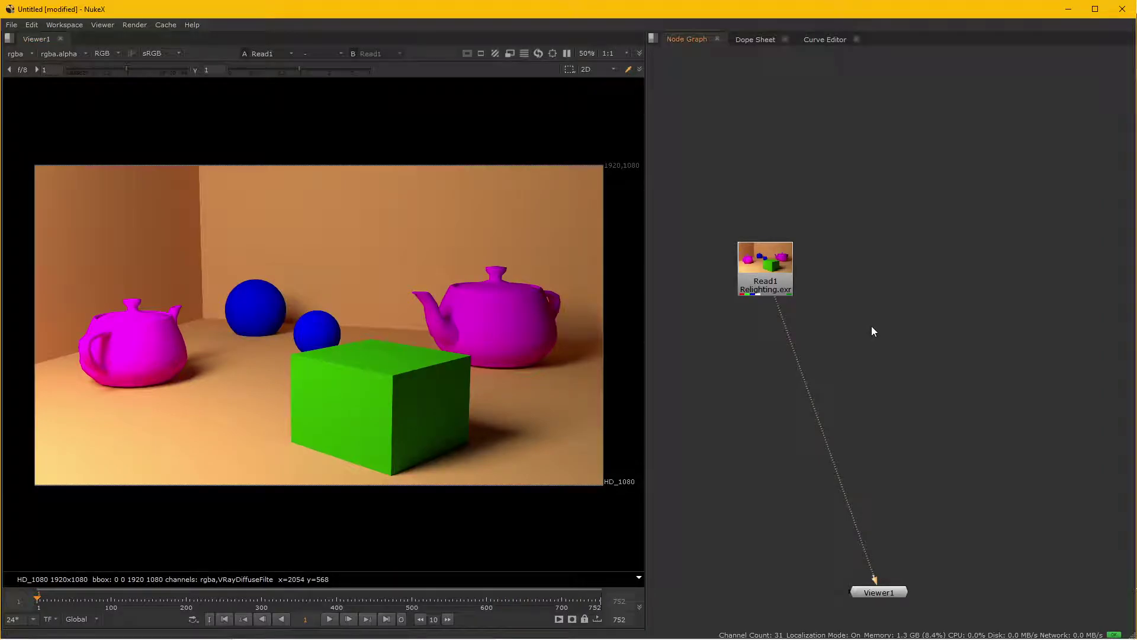
# Add a Relight node via the 'relight' search and position ReLight1 beside Read1.
pyautogui.press('Tab')
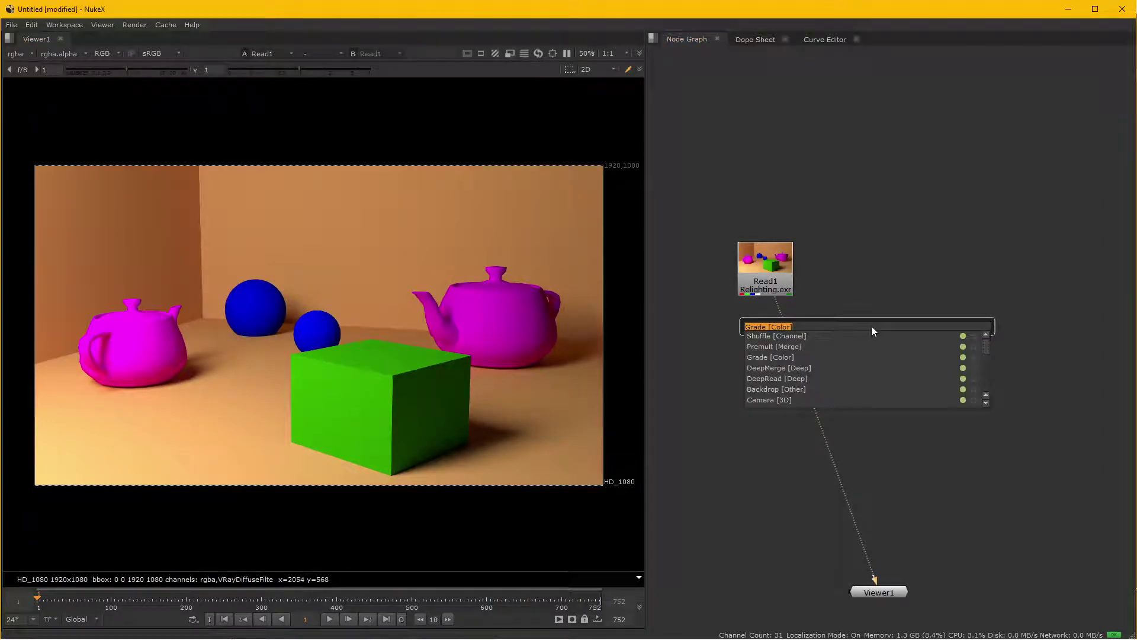
pyautogui.write('relig')
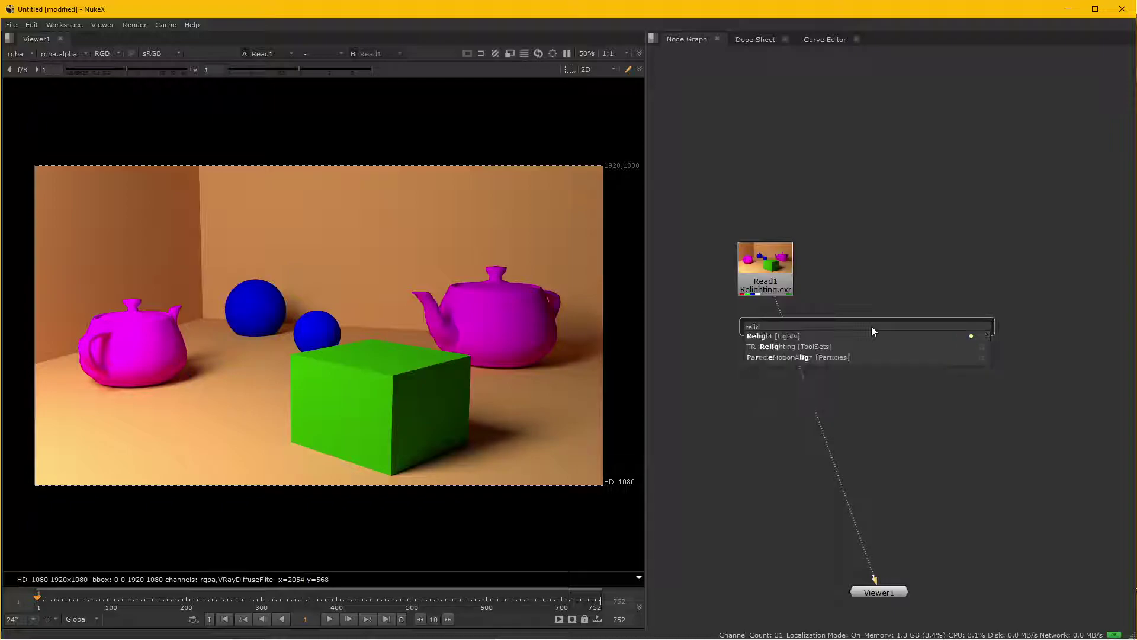
pyautogui.write('ht')
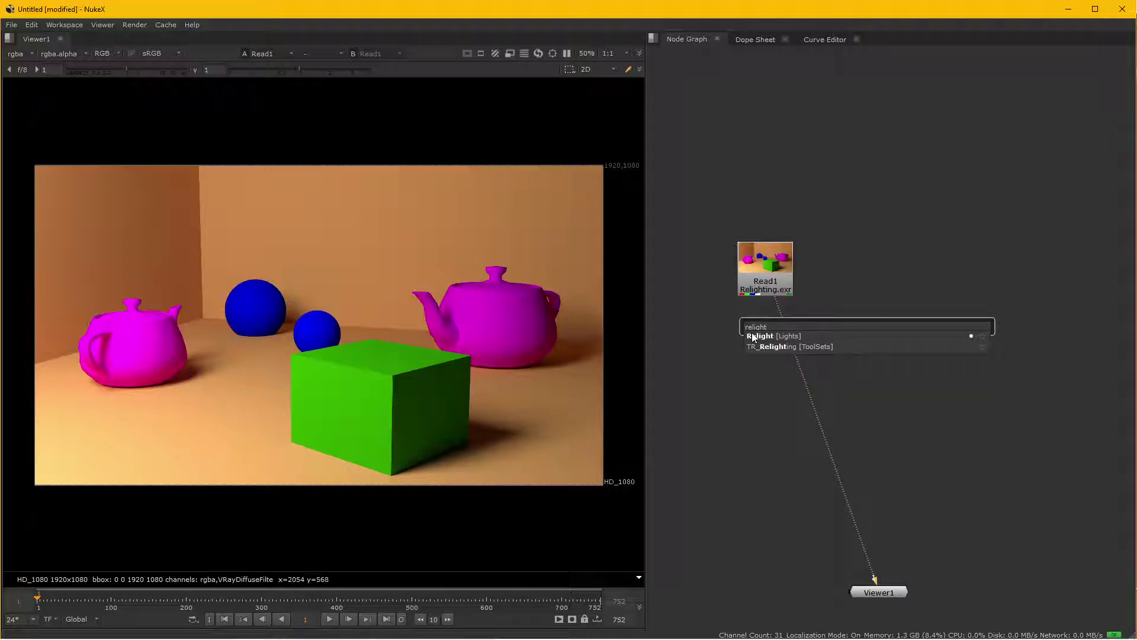
pyautogui.click(754, 335)
pyautogui.click(798, 420)
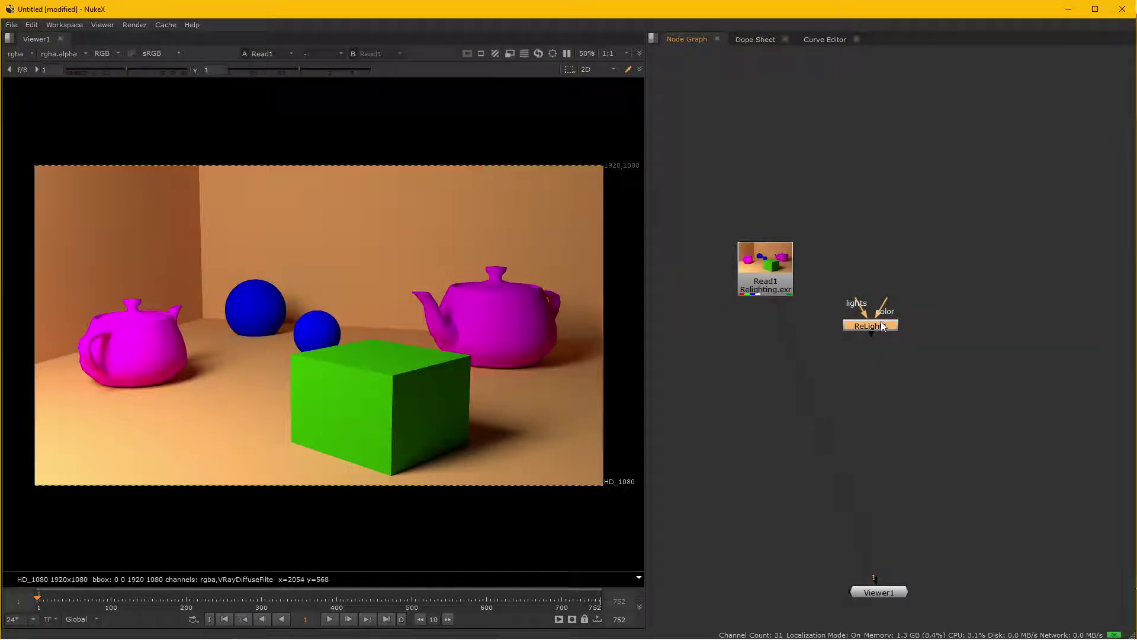
pyautogui.moveTo(871, 326)
pyautogui.mouseDown()
pyautogui.moveTo(885, 333)
pyautogui.moveTo(941, 301)
pyautogui.moveTo(911, 237)
pyautogui.mouseUp()
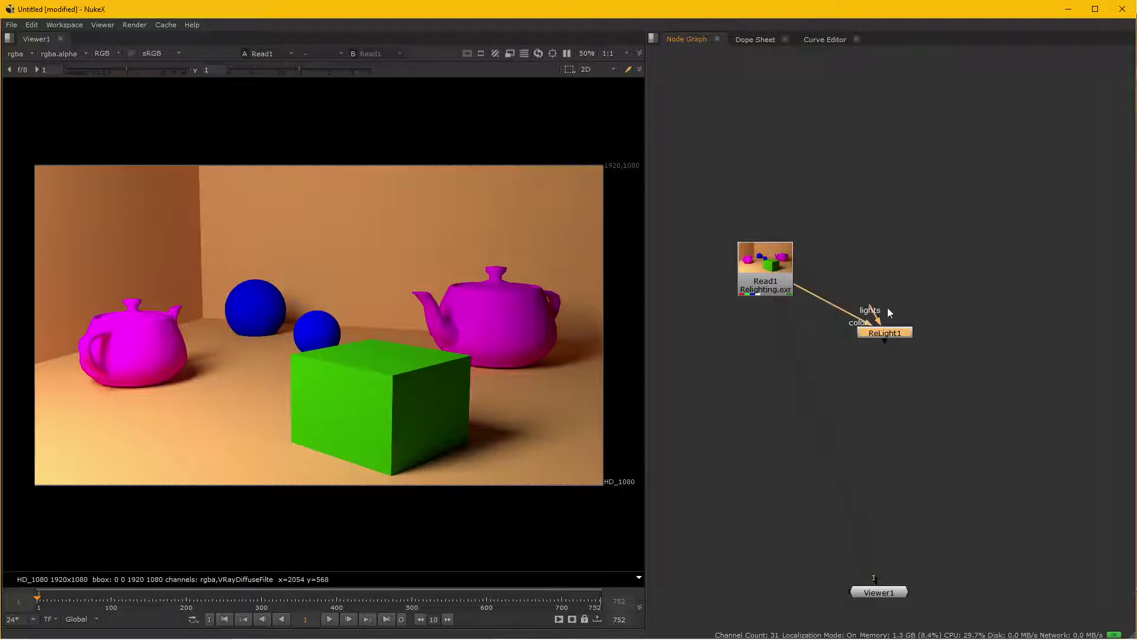
# Add a Light node, Light1, and connect it to ReLight1's lights input.
pyautogui.moveTo(885, 336); pyautogui.dragTo(896, 333)
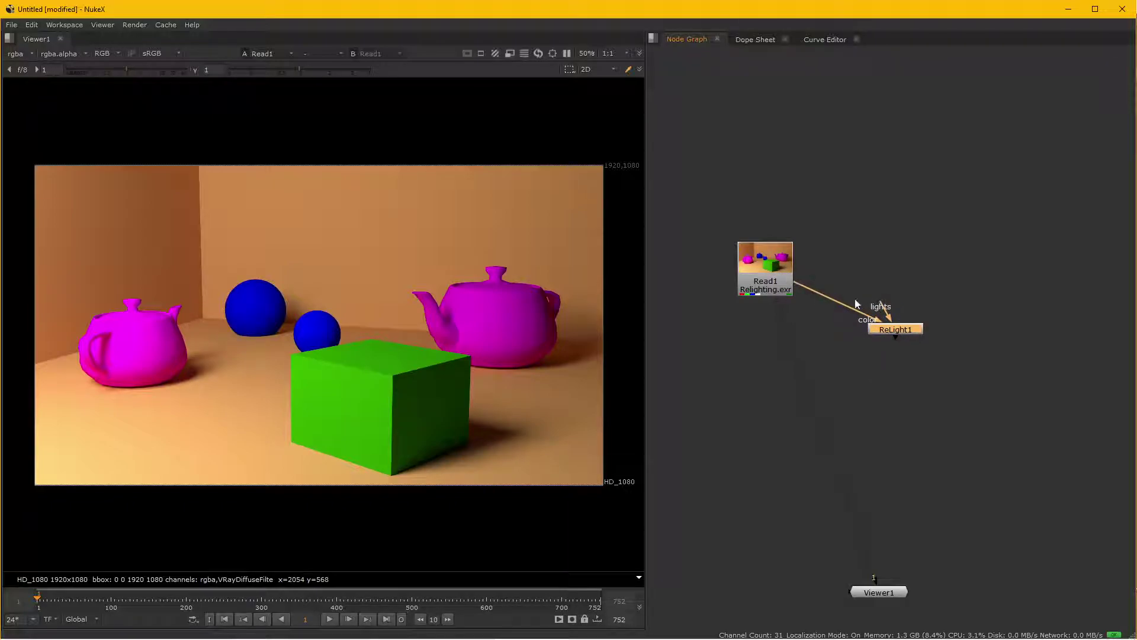
pyautogui.click(987, 250)
pyautogui.press('Tab')
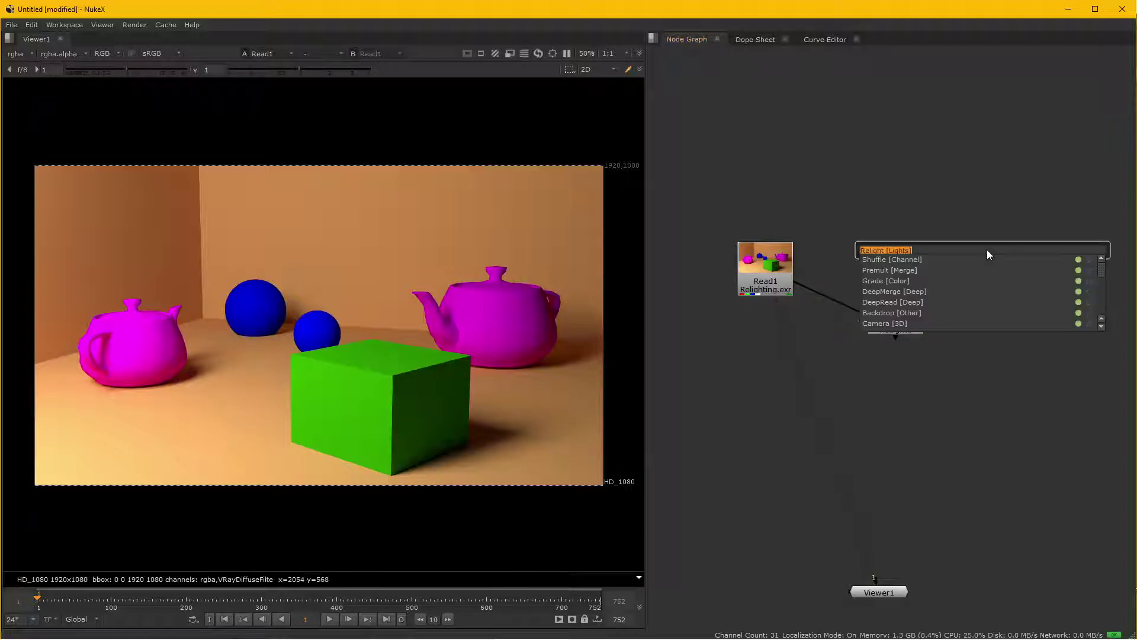
pyautogui.write('light')
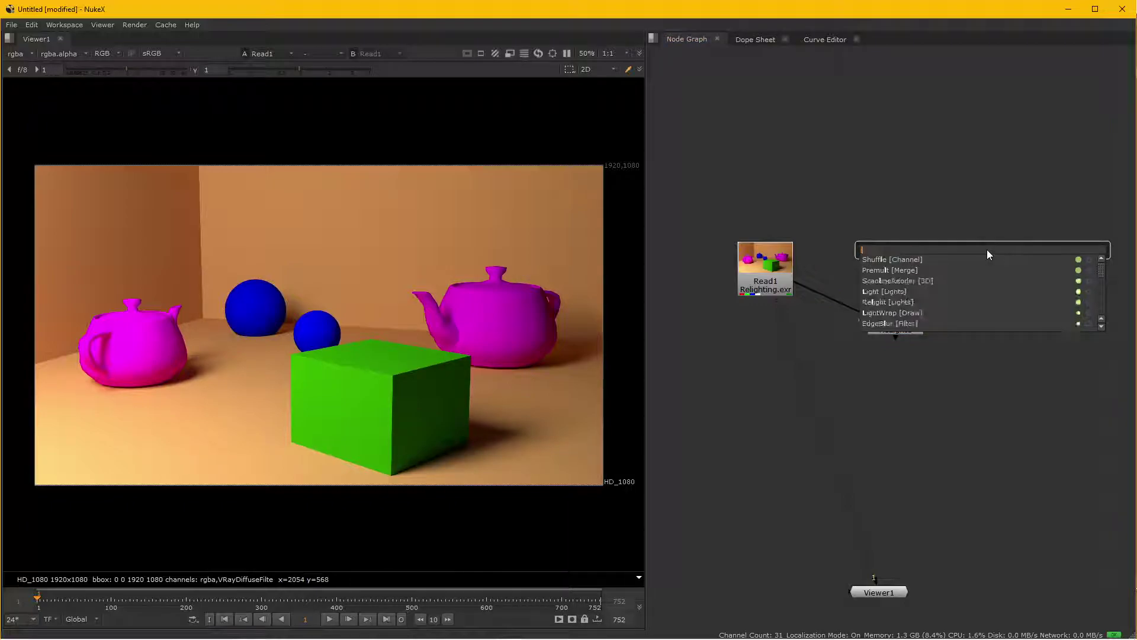
pyautogui.click(918, 259)
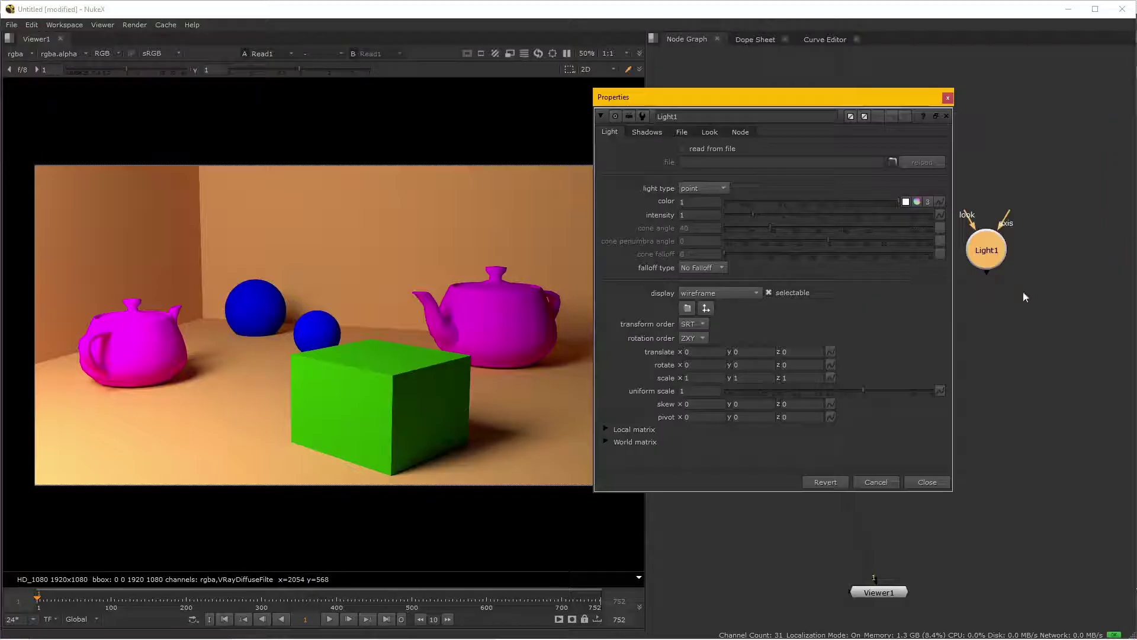
pyautogui.click(942, 432)
pyautogui.moveTo(883, 303); pyautogui.dragTo(985, 254)
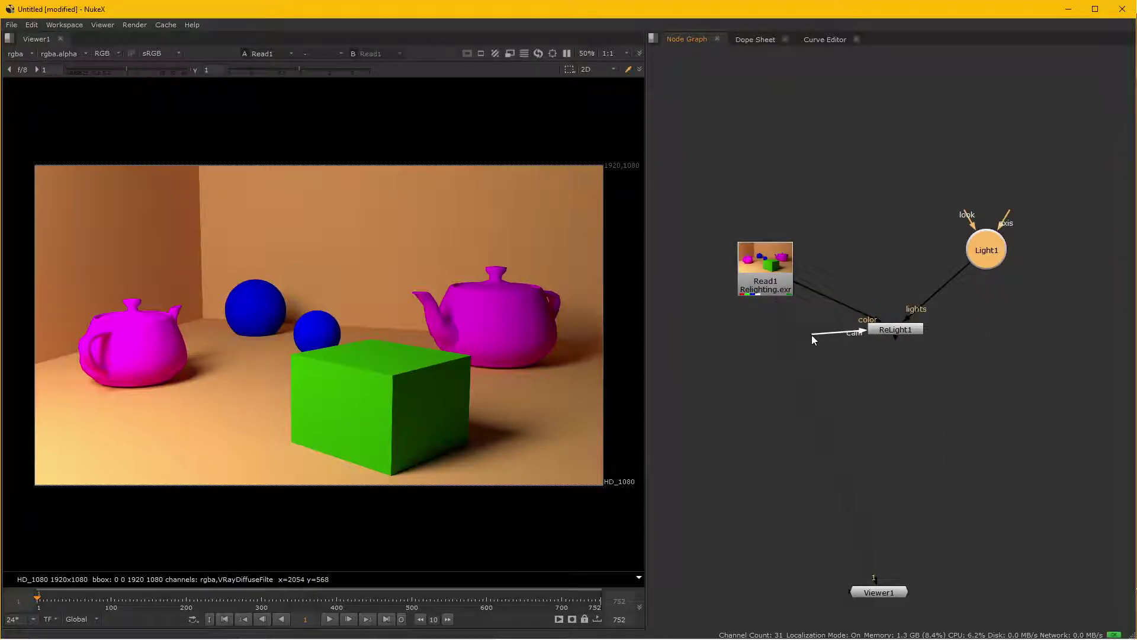
# Add a Camera node via 'cam', wire it into ReLight1's cam input, and move it up-right.
pyautogui.moveTo(812, 336)
pyautogui.mouseDown()
pyautogui.moveTo(810, 314)
pyautogui.moveTo(813, 334)
pyautogui.mouseUp()
pyautogui.click(1013, 356)
pyautogui.press('Tab')
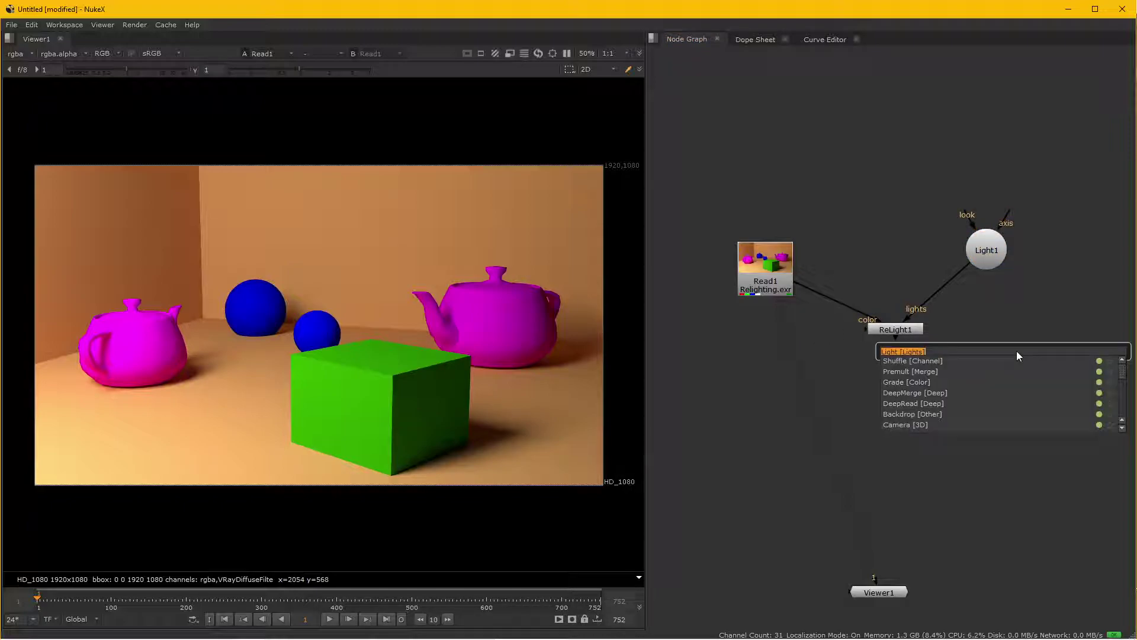
pyautogui.write('cam')
pyautogui.press('Return')
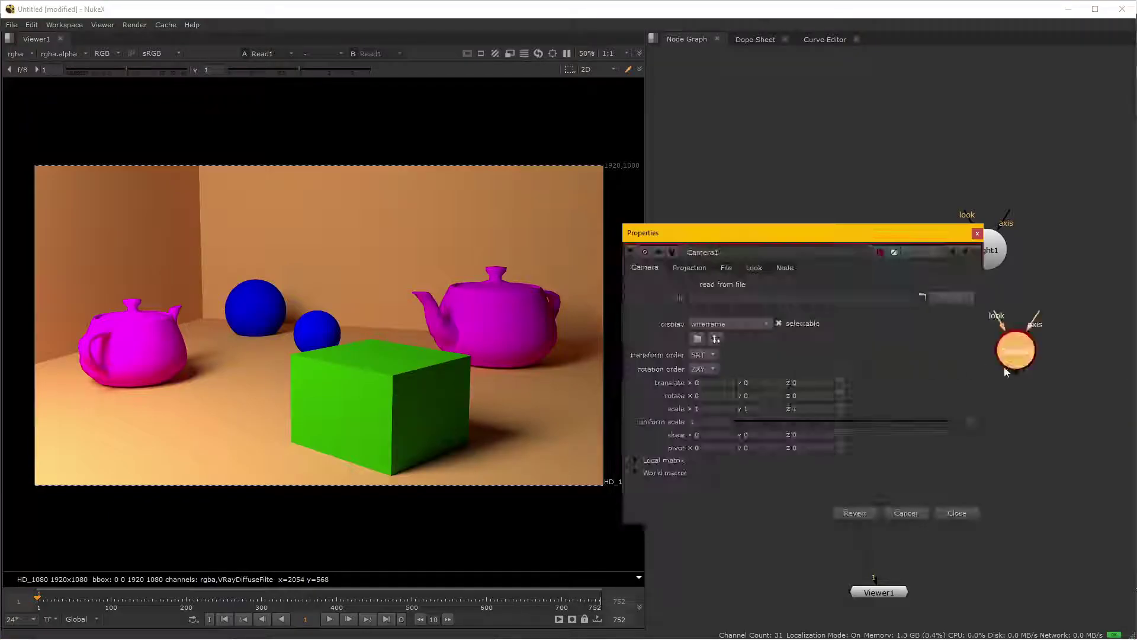
pyautogui.click(959, 512)
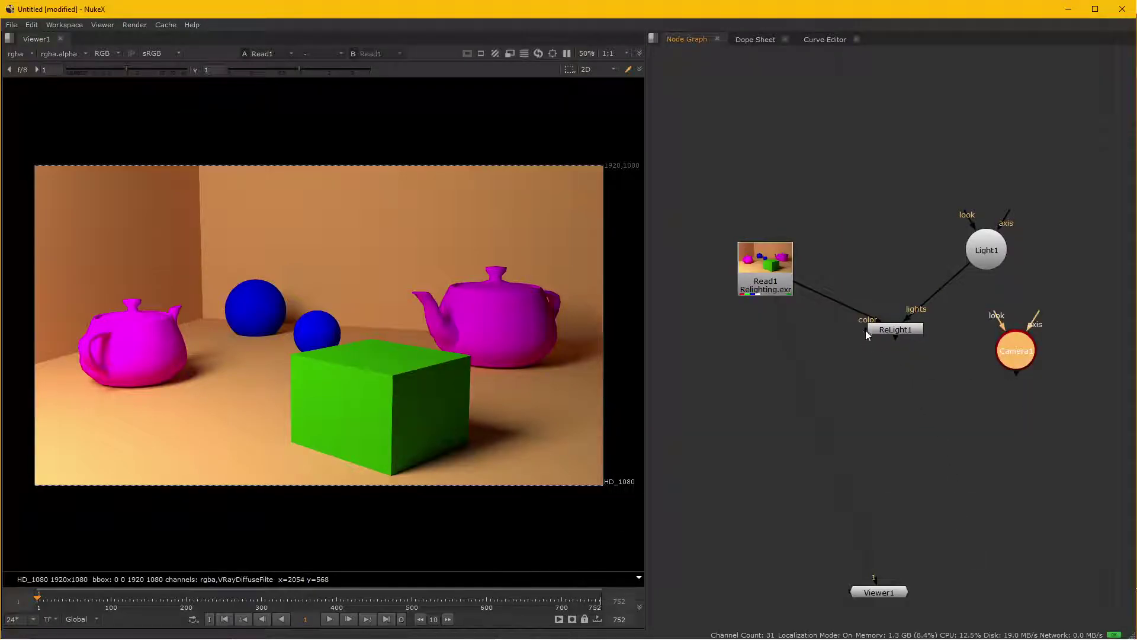
pyautogui.moveTo(865, 330); pyautogui.dragTo(1019, 354)
pyautogui.moveTo(1024, 356); pyautogui.dragTo(1069, 331)
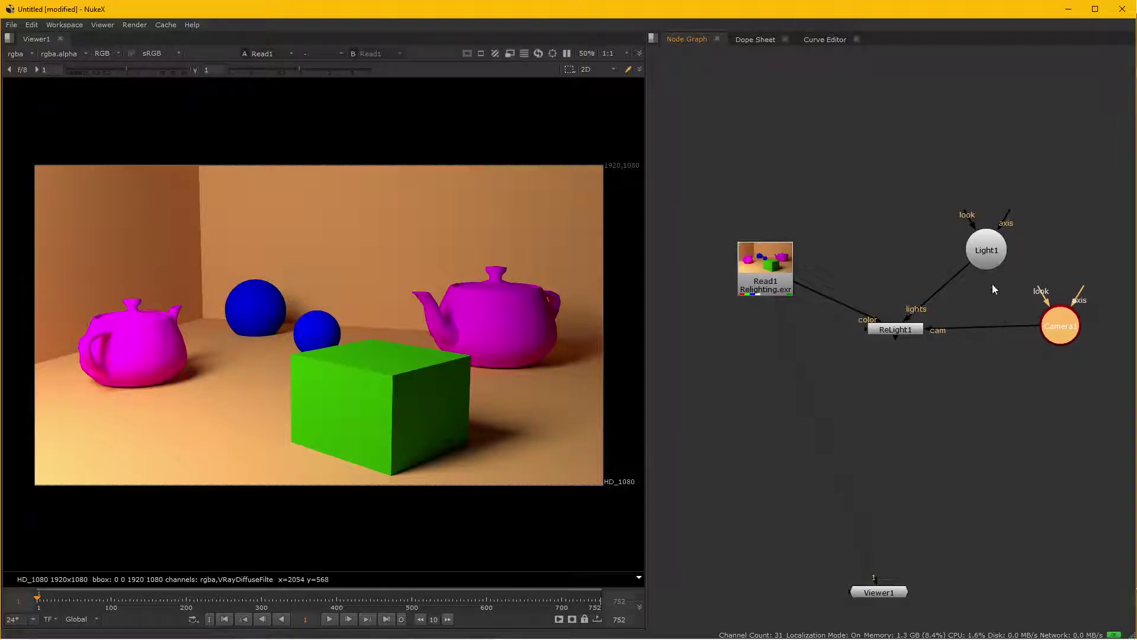
pyautogui.click(944, 372)
pyautogui.moveTo(1069, 333); pyautogui.dragTo(1074, 332)
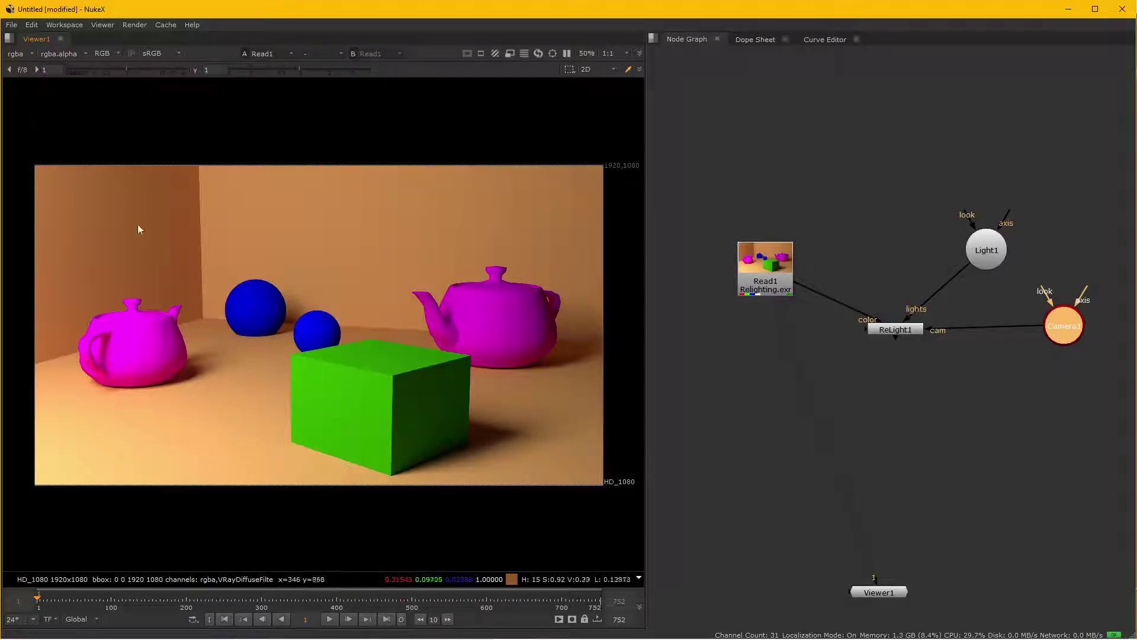
pyautogui.press('Tab')
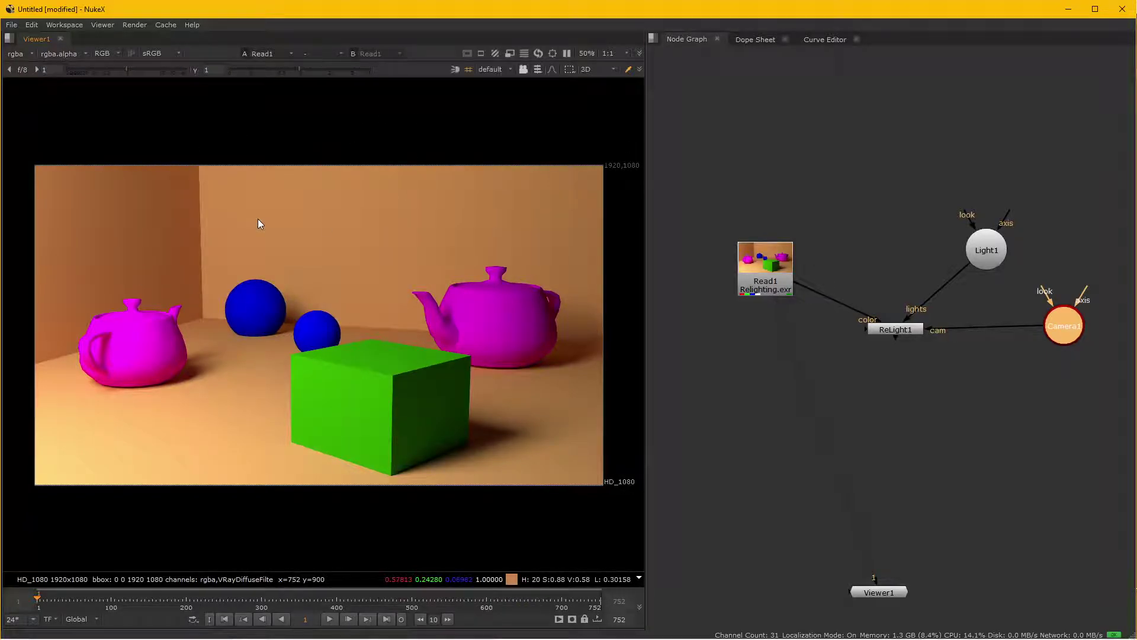
pyautogui.scroll(5, 307, 312)
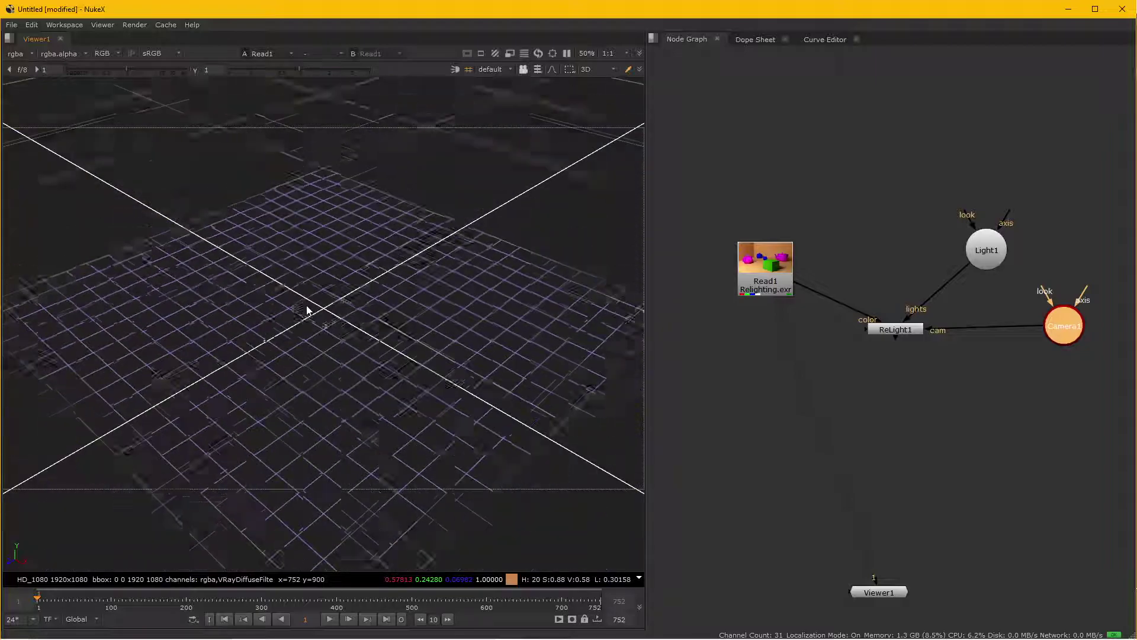
pyautogui.moveTo(335, 370); pyautogui.dragTo(337, 320)
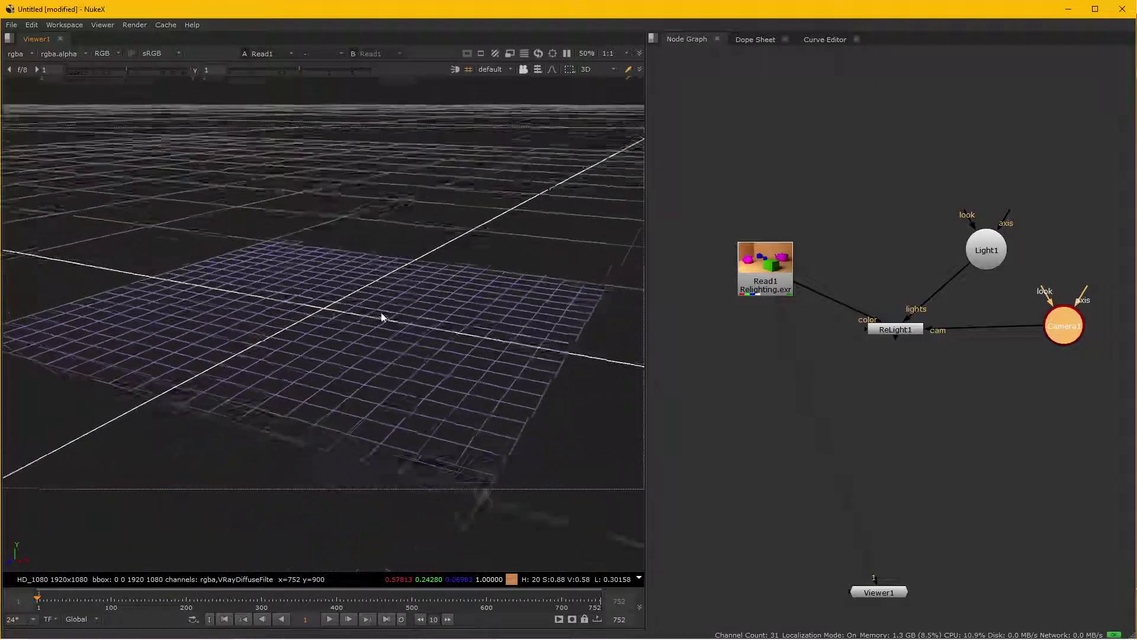
pyautogui.doubleClick(980, 254)
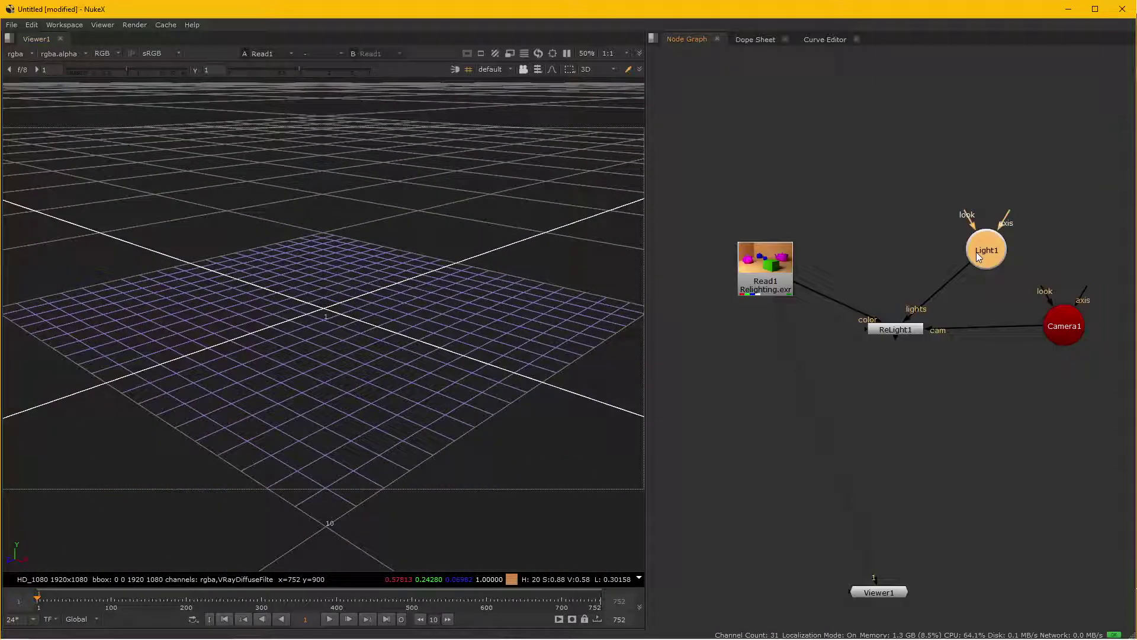
pyautogui.moveTo(686, 104); pyautogui.dragTo(1037, 457)
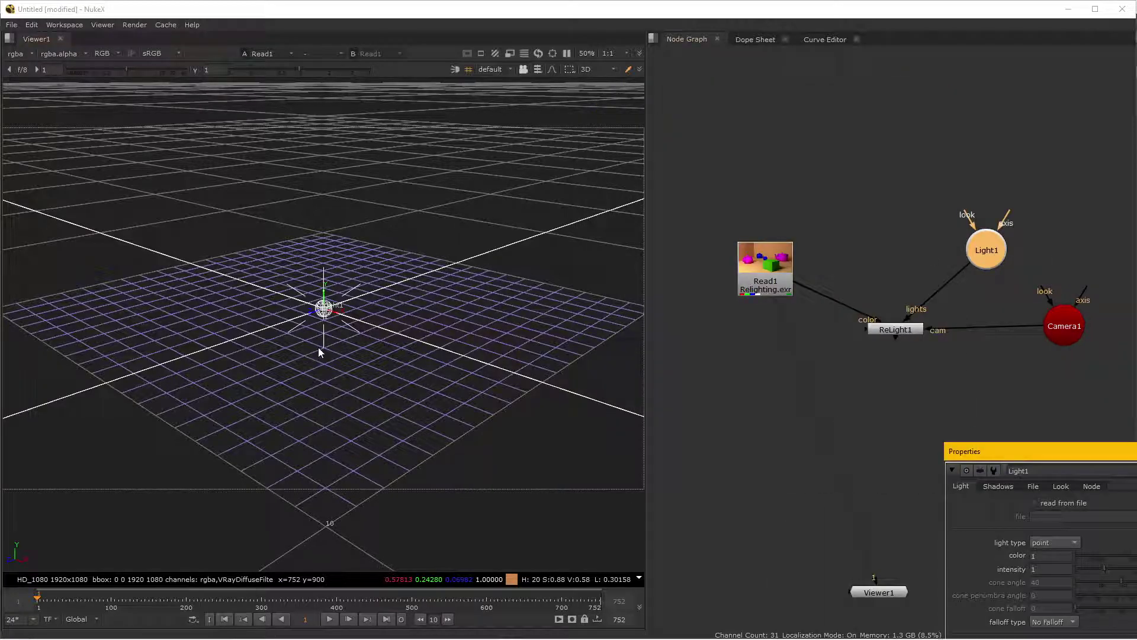
pyautogui.moveTo(411, 358); pyautogui.dragTo(454, 372)
pyautogui.moveTo(453, 378); pyautogui.dragTo(745, 346)
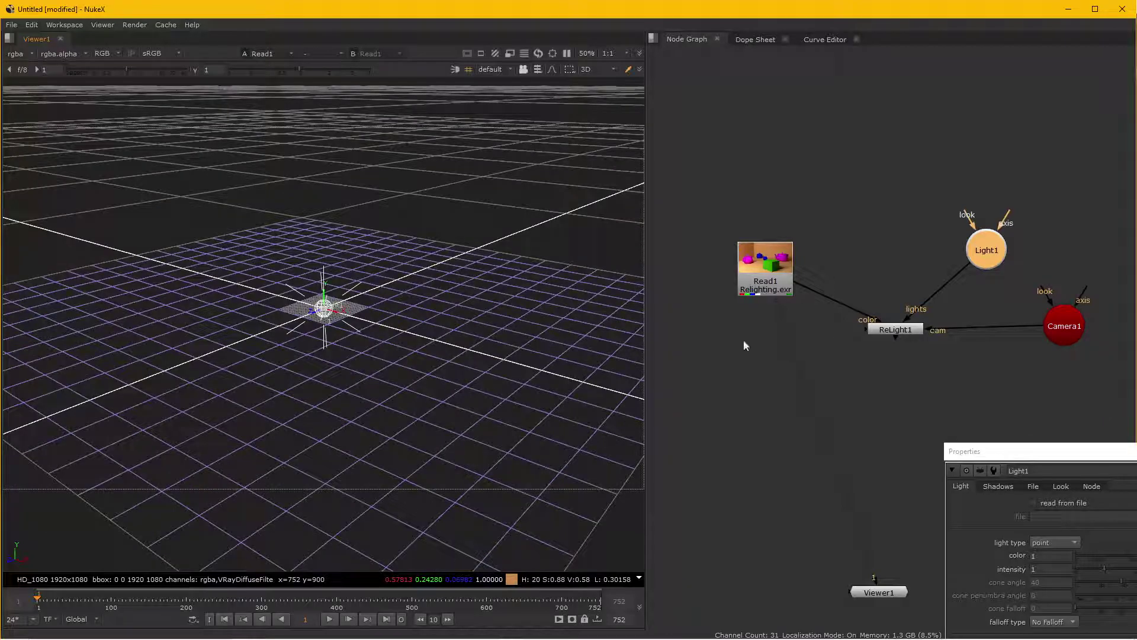
pyautogui.doubleClick(1064, 332)
pyautogui.moveTo(691, 232); pyautogui.dragTo(952, 404)
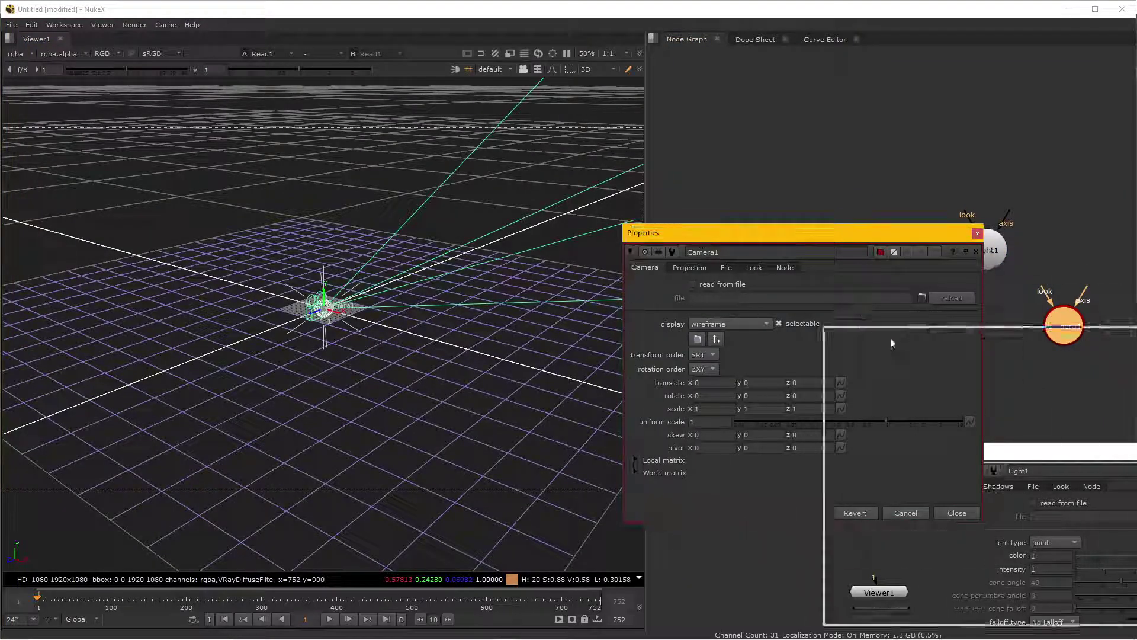
pyautogui.scroll(2, 320, 335)
pyautogui.scroll(3, 320, 335)
pyautogui.scroll(3, 320, 335)
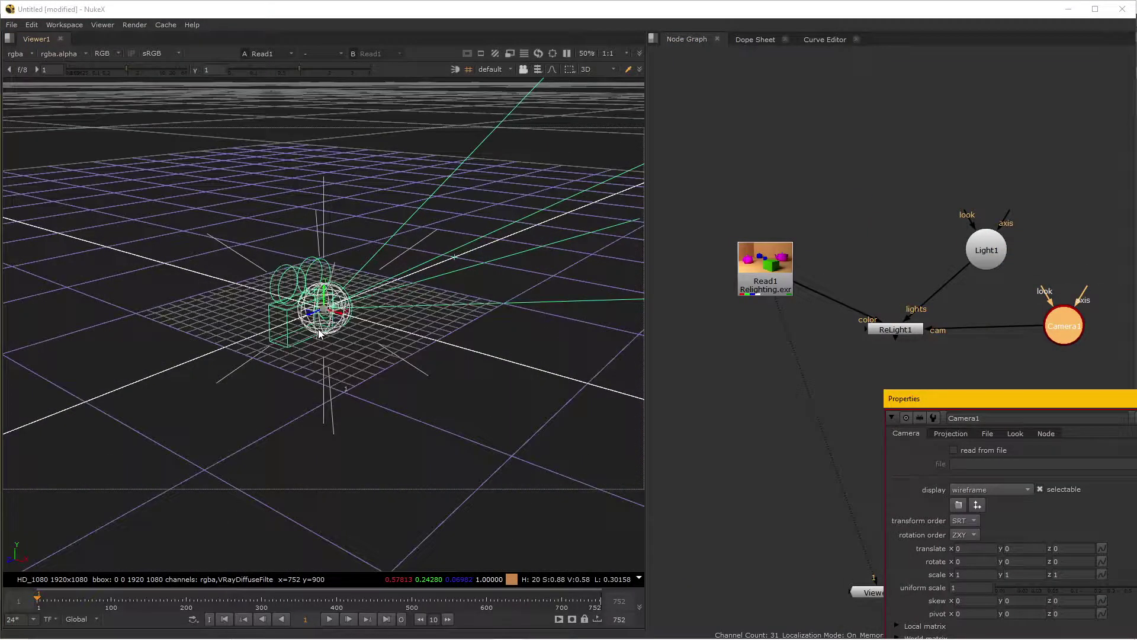
pyautogui.scroll(3, 320, 334)
pyautogui.scroll(-3, 320, 335)
pyautogui.scroll(-3, 314, 329)
pyautogui.click(290, 320)
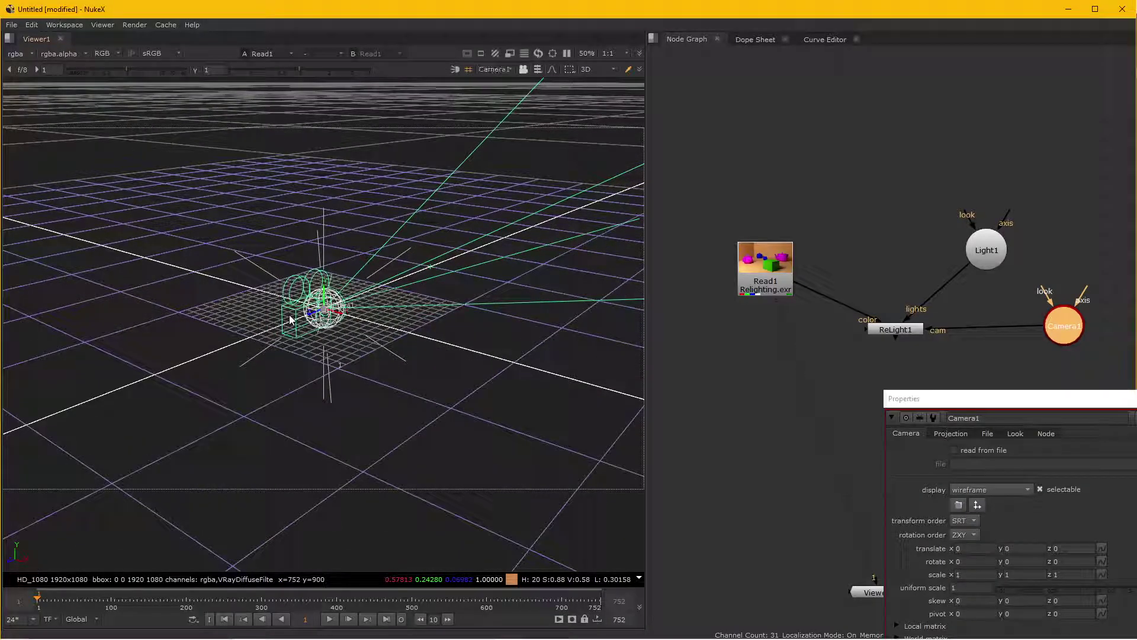
pyautogui.moveTo(310, 315); pyautogui.dragTo(207, 411)
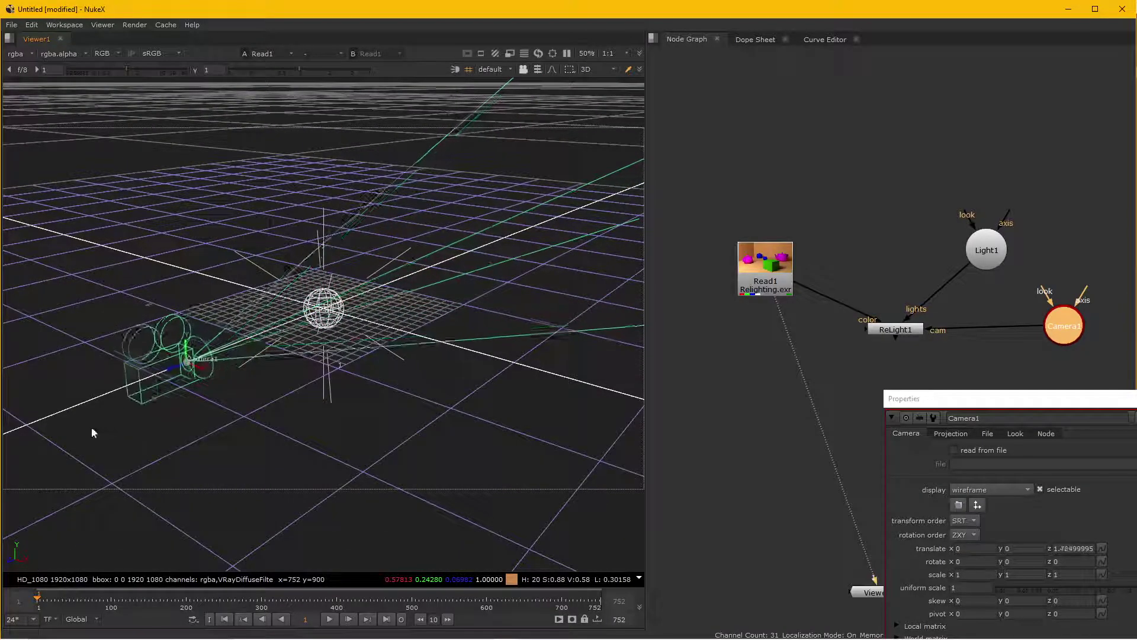
pyautogui.hotkey('ctrl', 'z')
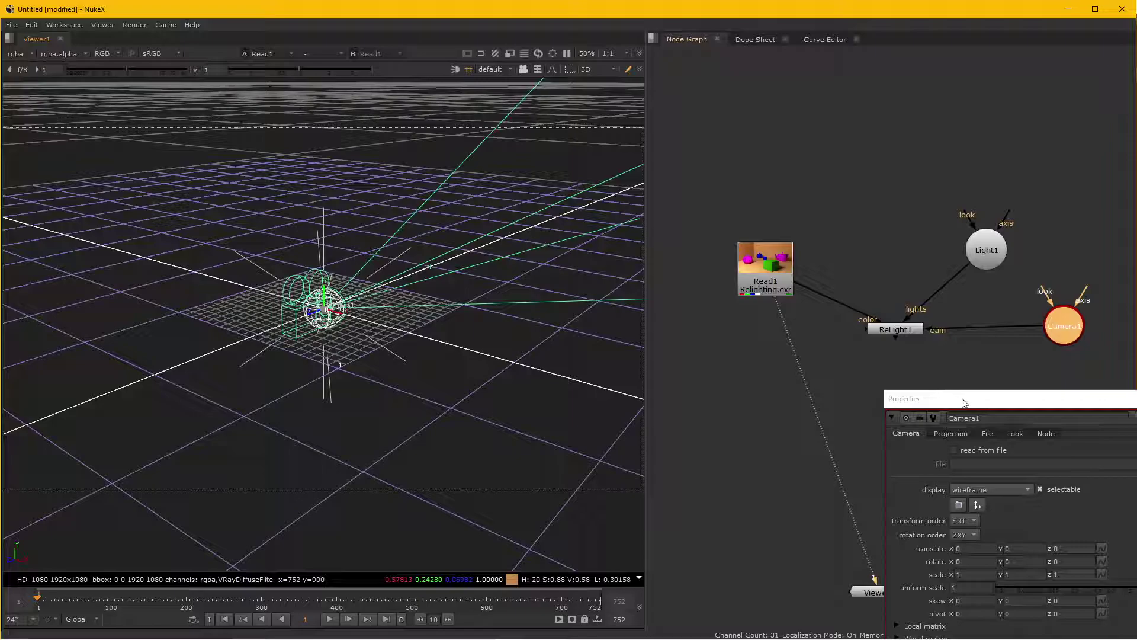
pyautogui.moveTo(933, 398); pyautogui.dragTo(430, 293)
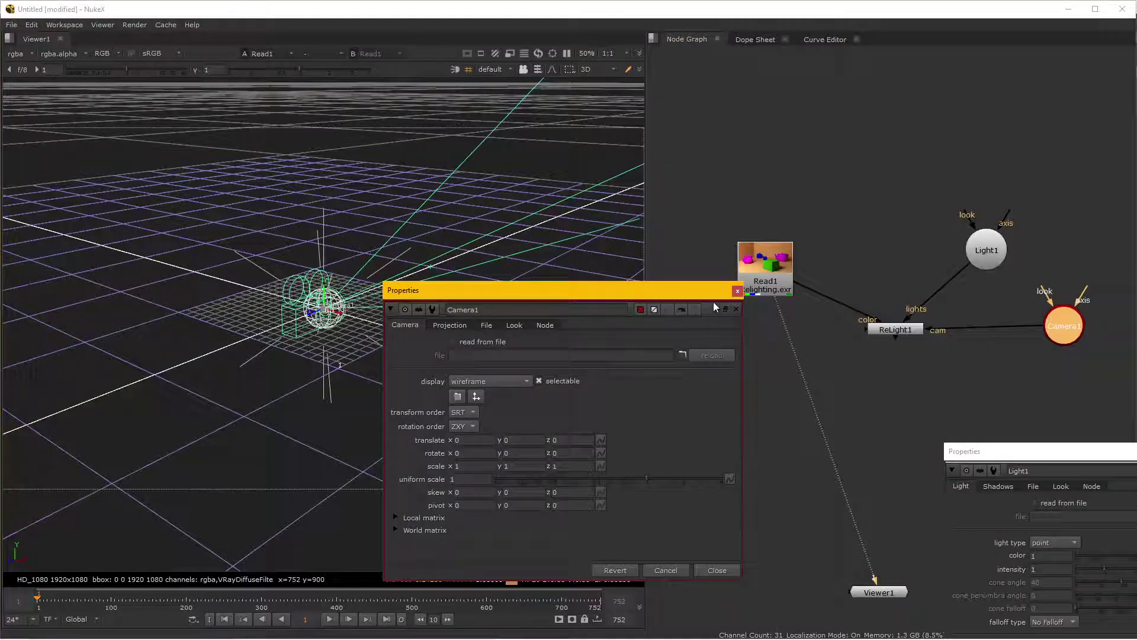
pyautogui.click(737, 289)
pyautogui.moveTo(1011, 453); pyautogui.dragTo(753, 322)
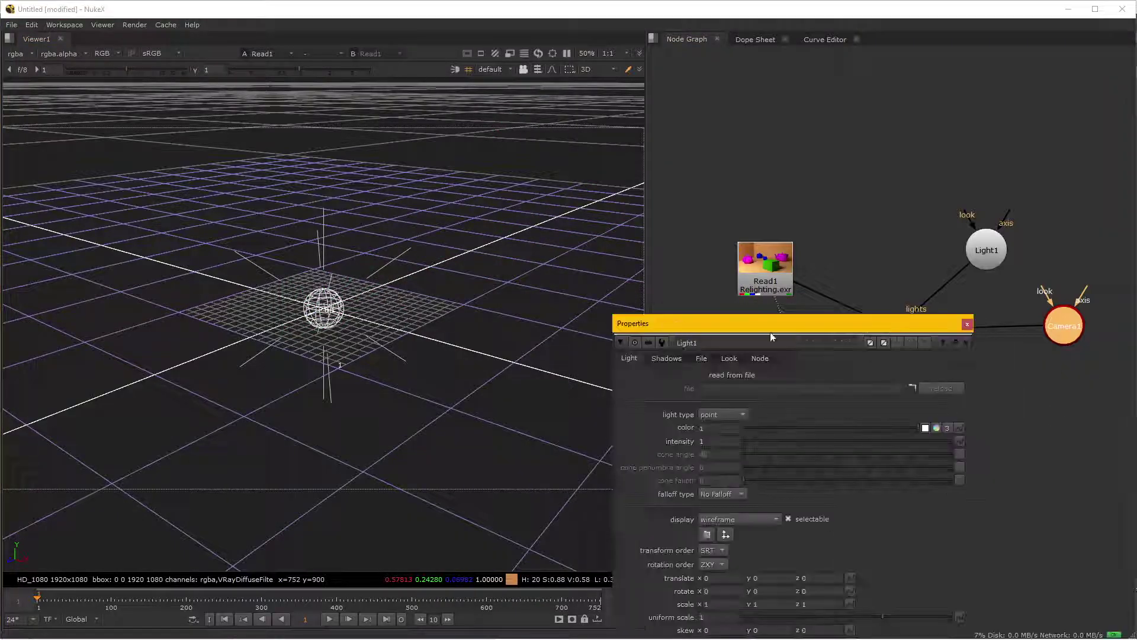
pyautogui.click(971, 323)
pyautogui.press('Tab')
# Nudge ReLight1 slightly up and right in the node graph.
pyautogui.scroll(1, 923, 401)
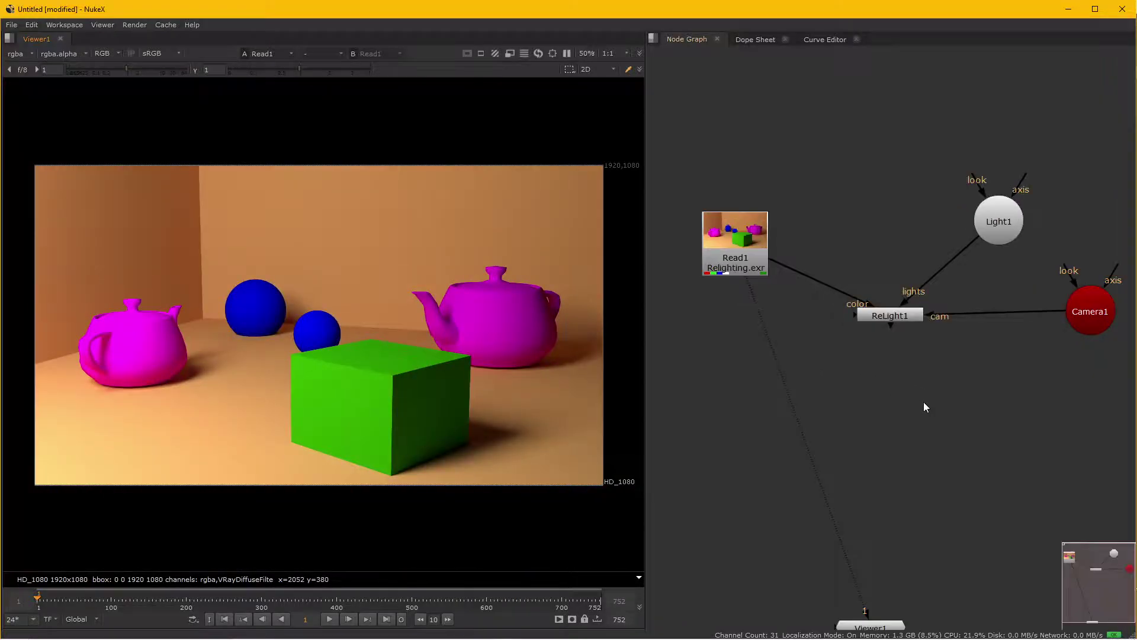
pyautogui.click(861, 318)
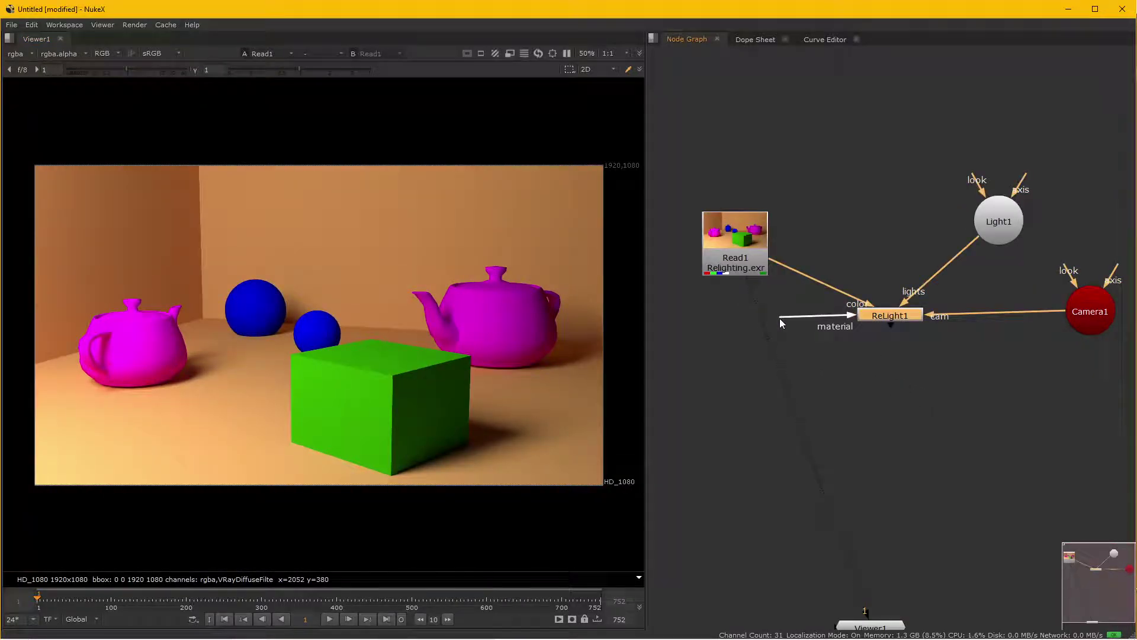
pyautogui.click(936, 392)
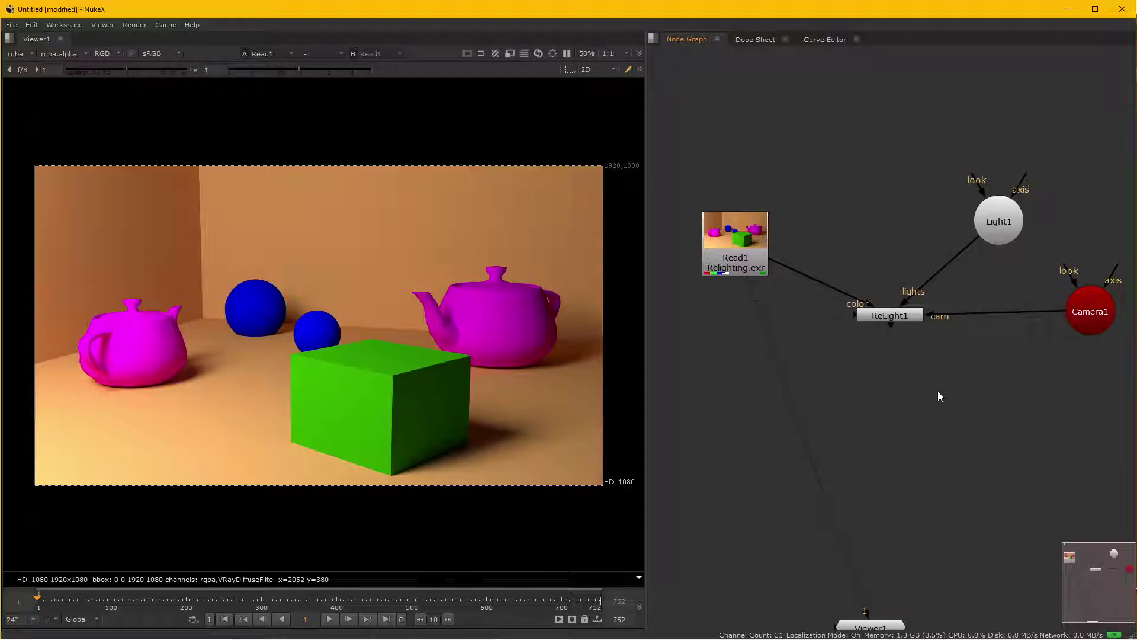
pyautogui.moveTo(895, 319); pyautogui.dragTo(904, 317)
pyautogui.click(888, 357)
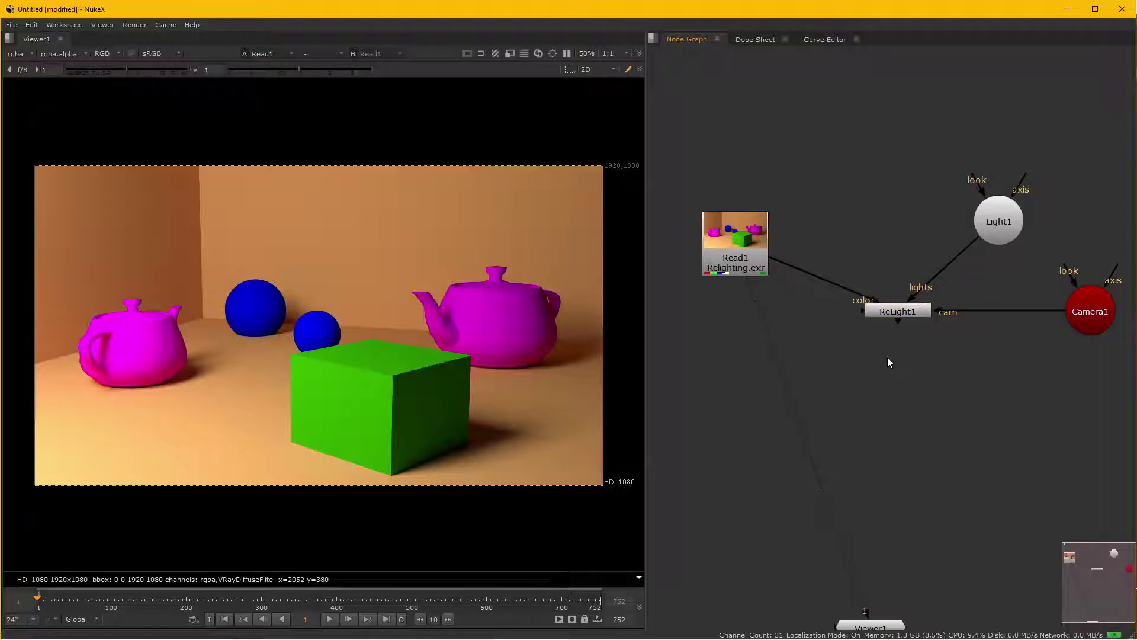
# Place a Phong shader above ReLight1 feeding its material input, and put a Dot on Read1's pipe.
pyautogui.press('Tab')
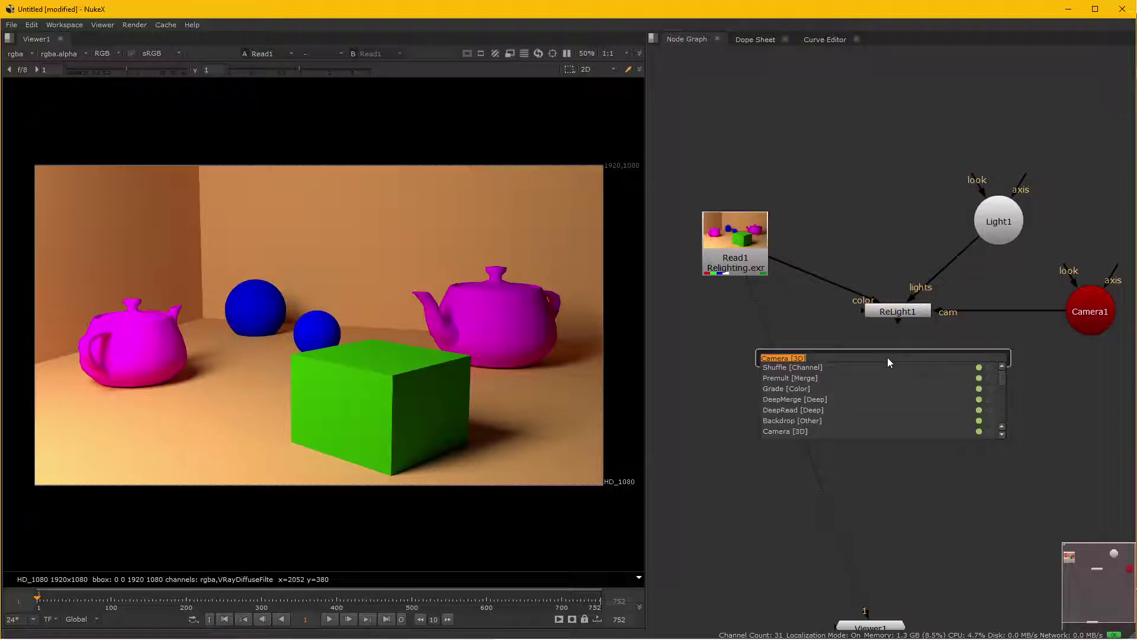
pyautogui.write('phong')
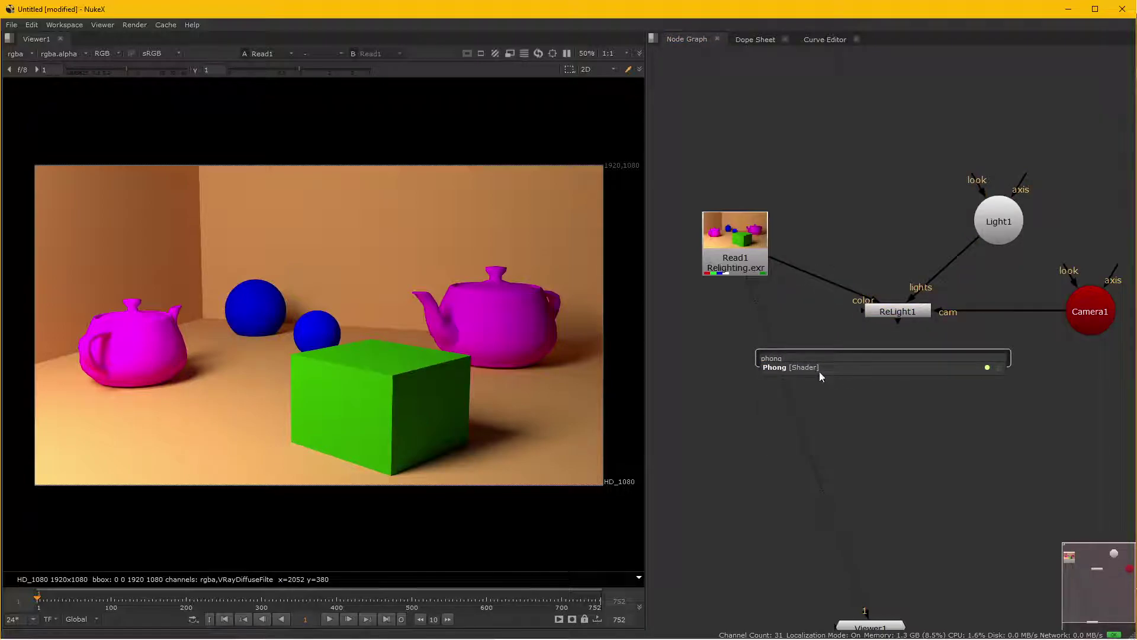
pyautogui.click(819, 371)
pyautogui.moveTo(851, 385)
pyautogui.mouseDown()
pyautogui.moveTo(1001, 408)
pyautogui.moveTo(1024, 270)
pyautogui.mouseUp()
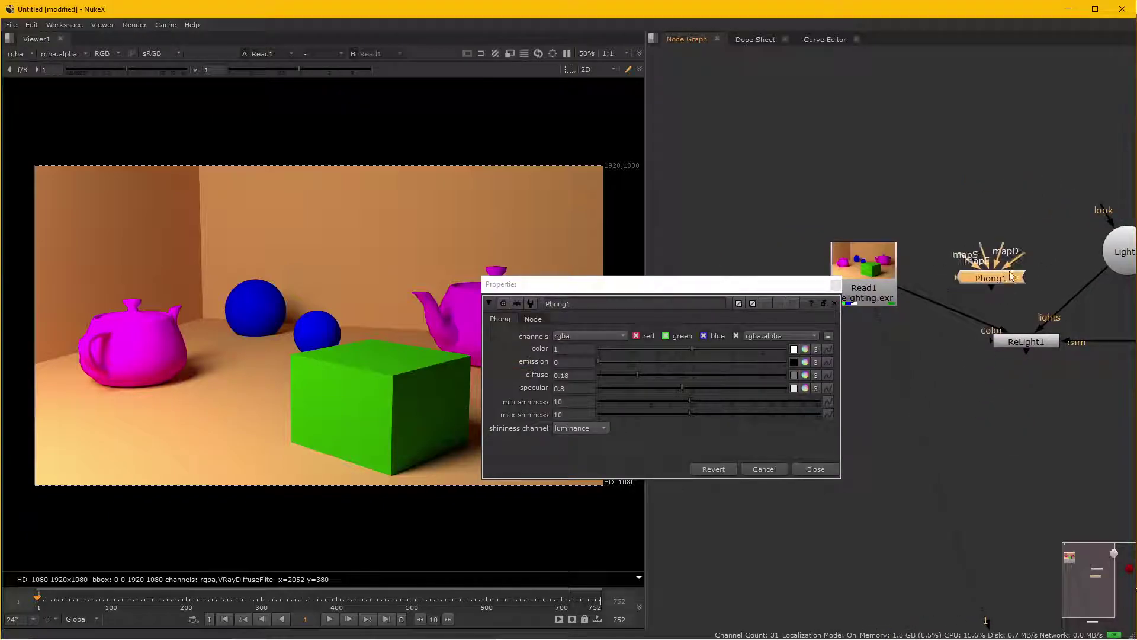
pyautogui.moveTo(1026, 333)
pyautogui.mouseDown()
pyautogui.moveTo(1011, 254)
pyautogui.moveTo(1046, 252)
pyautogui.mouseUp()
pyautogui.press('f')
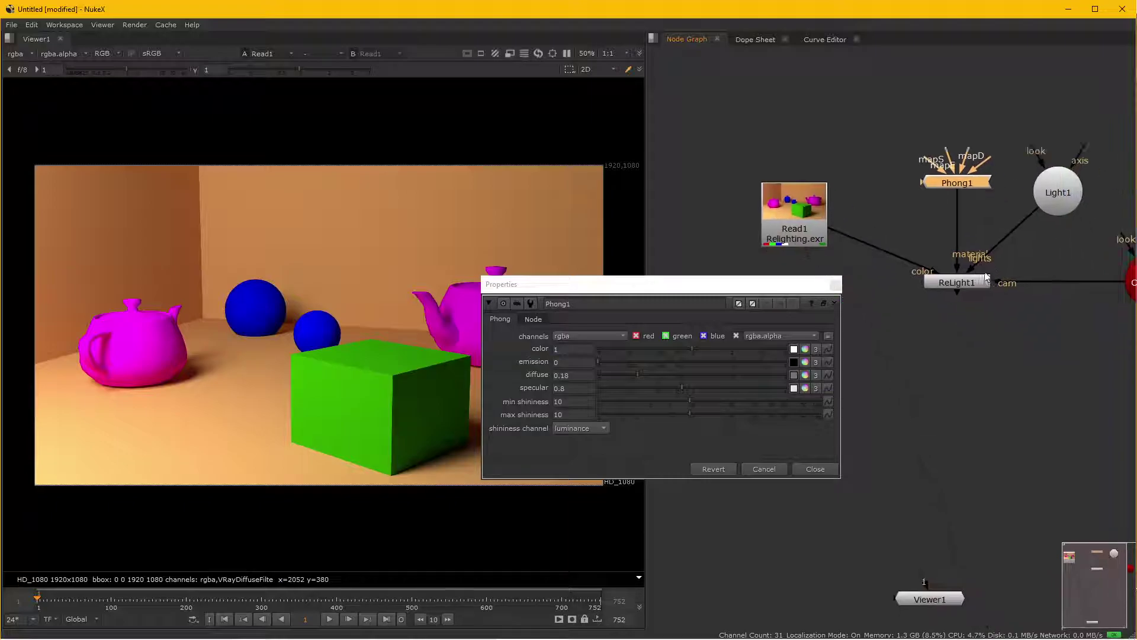
pyautogui.click(823, 472)
pyautogui.moveTo(816, 196); pyautogui.dragTo(724, 230)
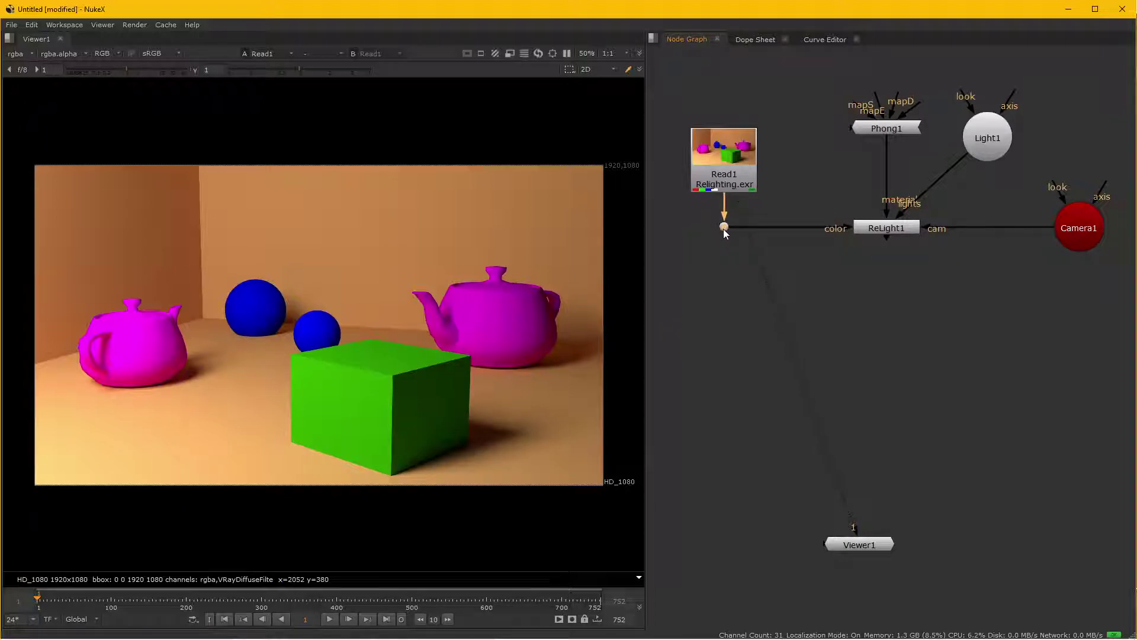
# Move Read1 above the Dot and view ReLight1's black 640x480 output in Viewer1.
pyautogui.moveTo(729, 176); pyautogui.dragTo(729, 147)
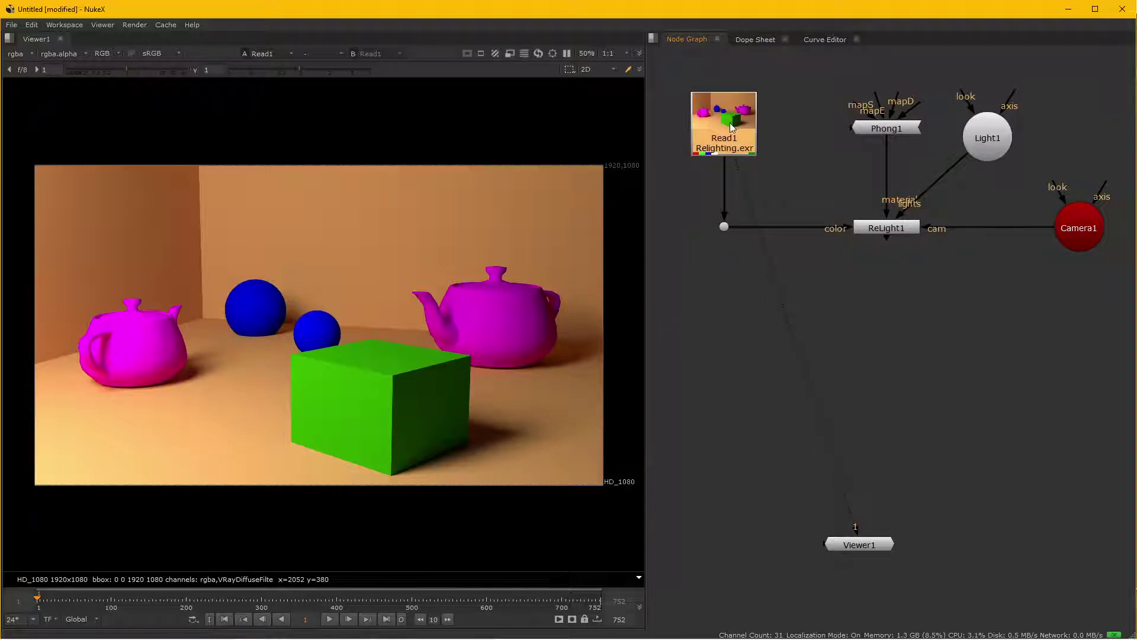
pyautogui.click(887, 230)
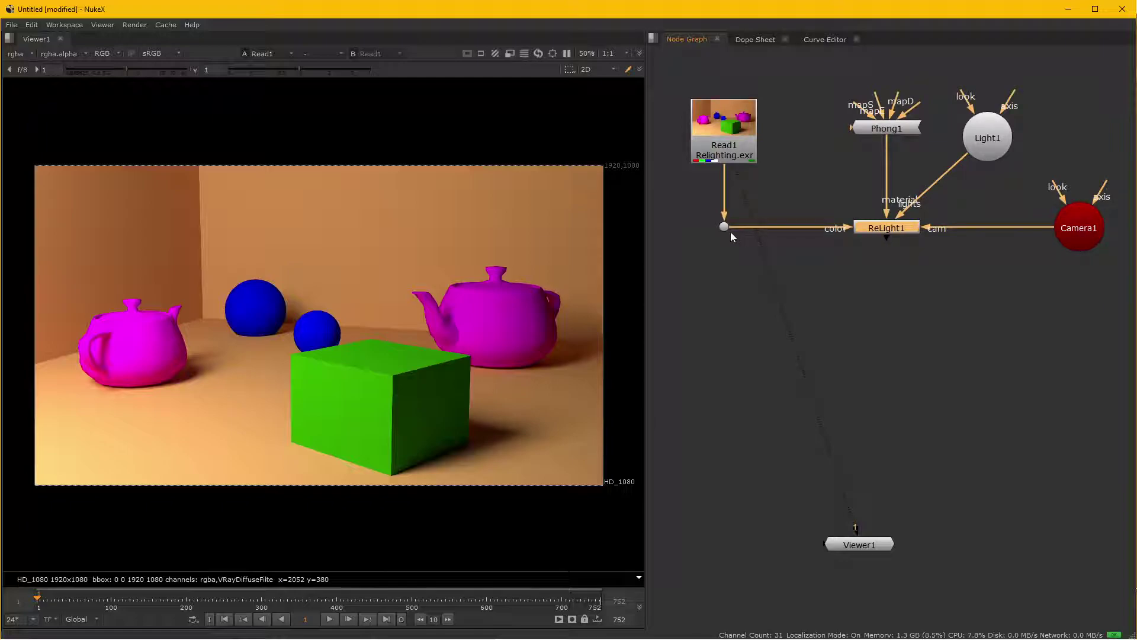
pyautogui.click(723, 226)
pyautogui.click(889, 229)
pyautogui.press('1')
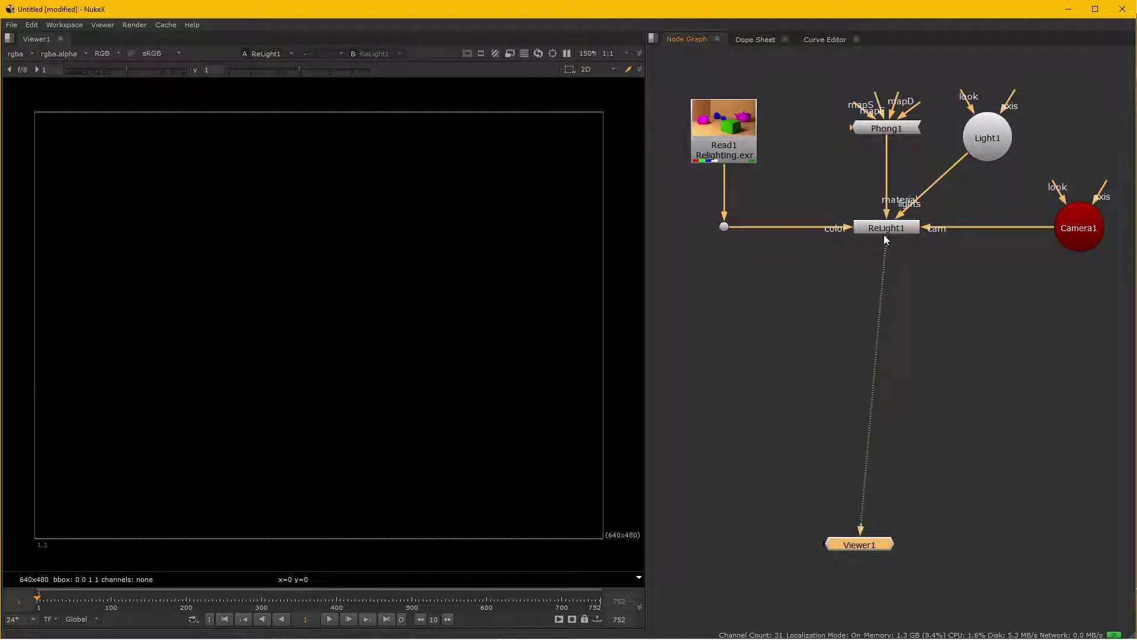
pyautogui.click(884, 235)
pyautogui.click(887, 229)
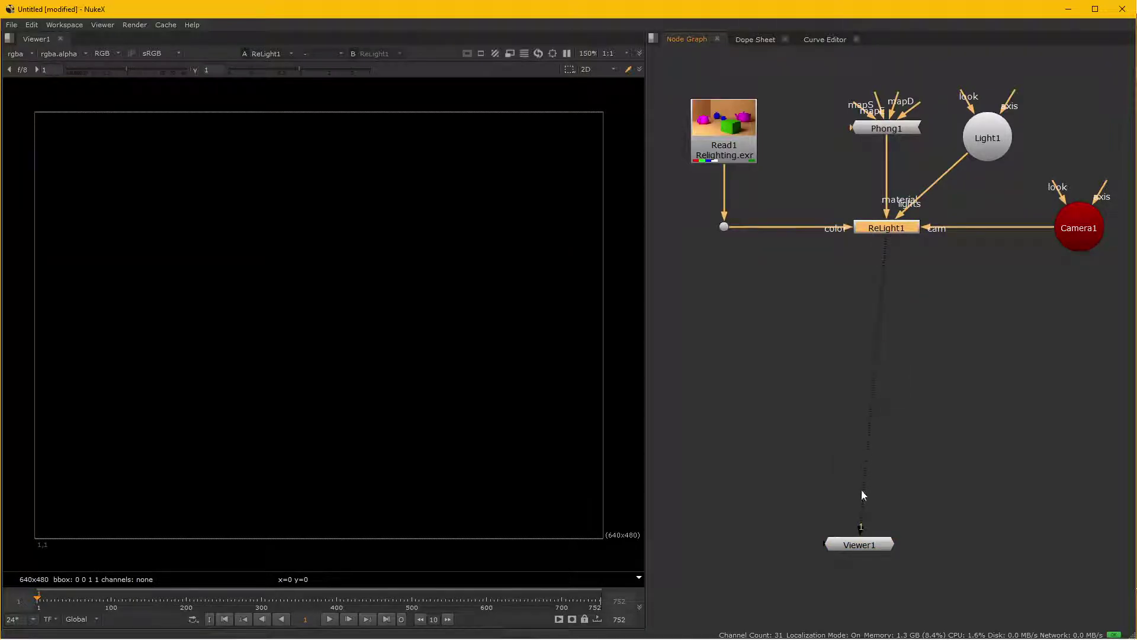
pyautogui.scroll(-1, 382, 368)
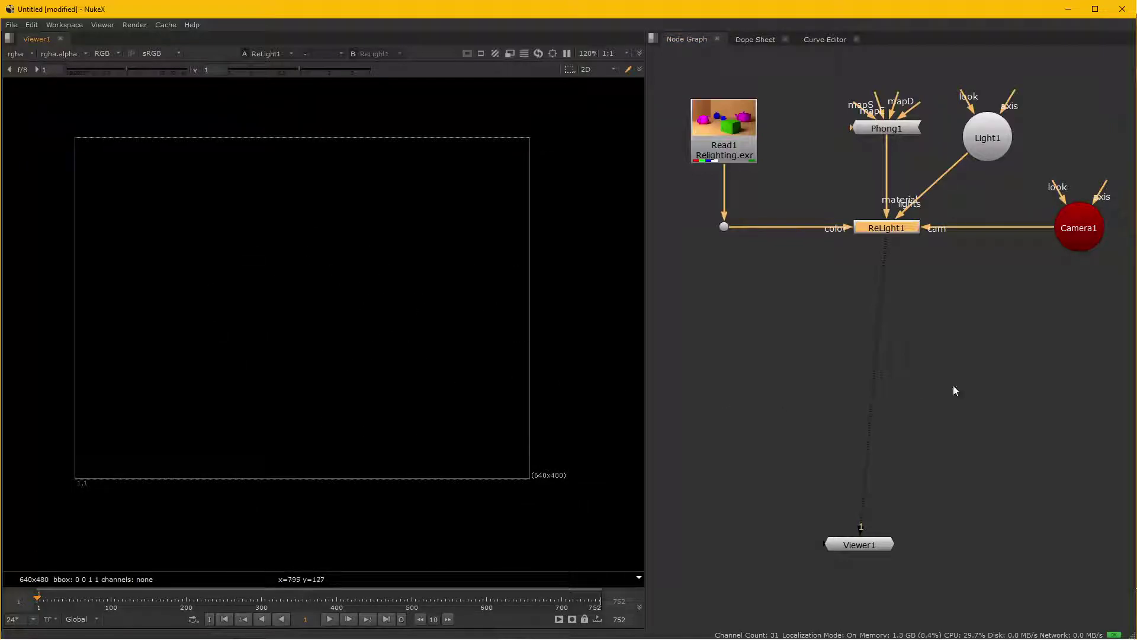
# Set ReLight1's normal vectors to VRaySamplerNormal and point positions to VRaySamplerPoint.
pyautogui.doubleClick(888, 226)
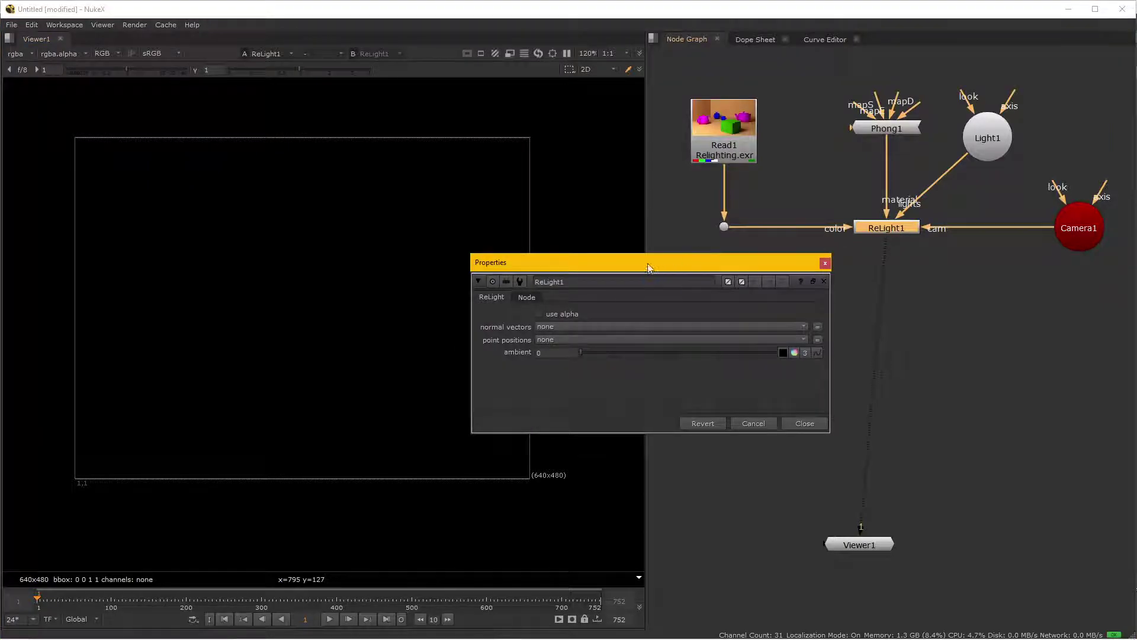
pyautogui.moveTo(635, 265); pyautogui.dragTo(803, 337)
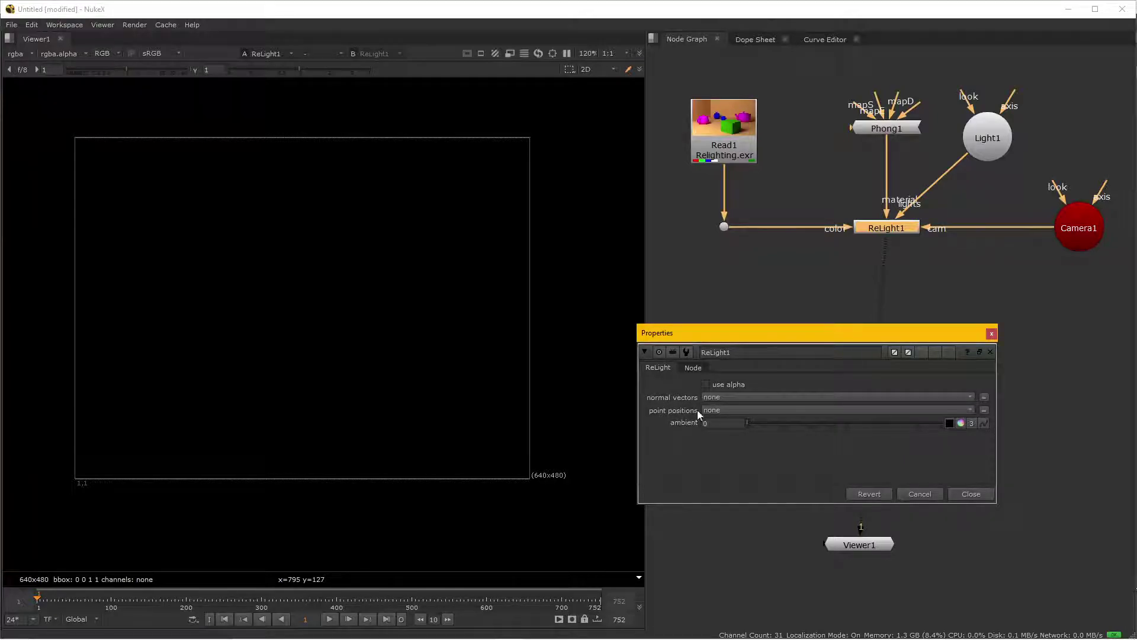
pyautogui.click(735, 399)
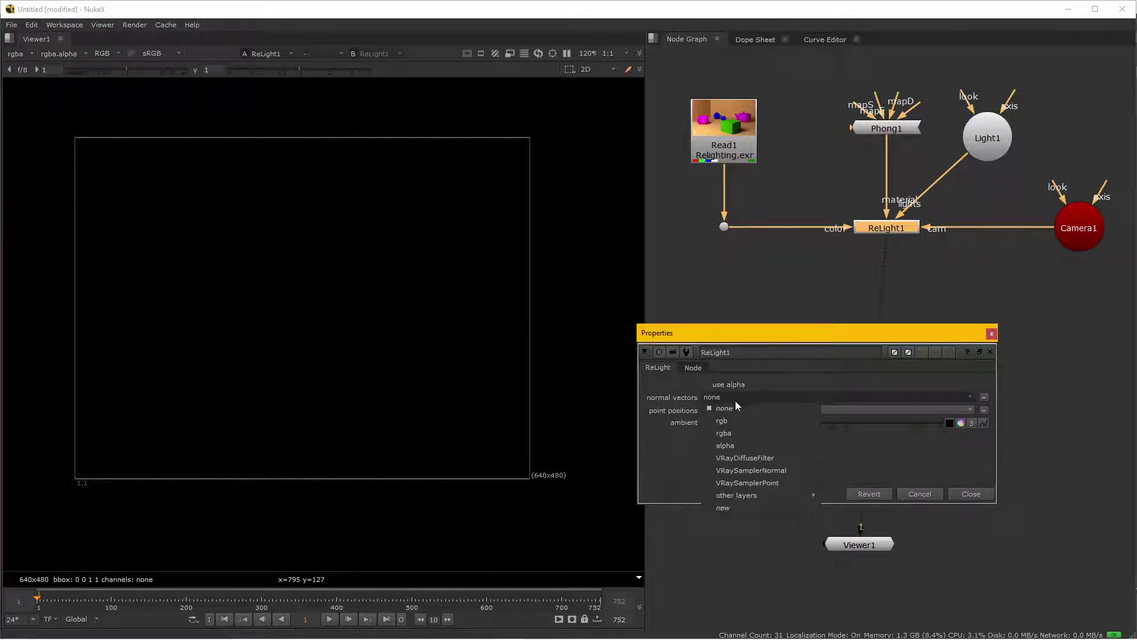
pyautogui.click(738, 471)
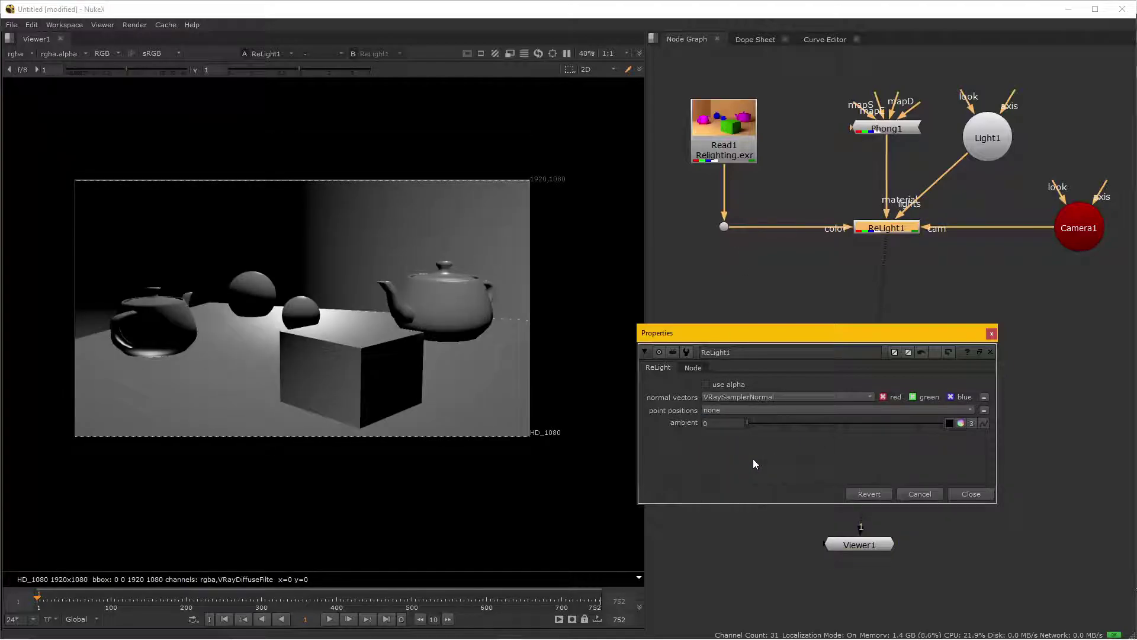
pyautogui.click(745, 409)
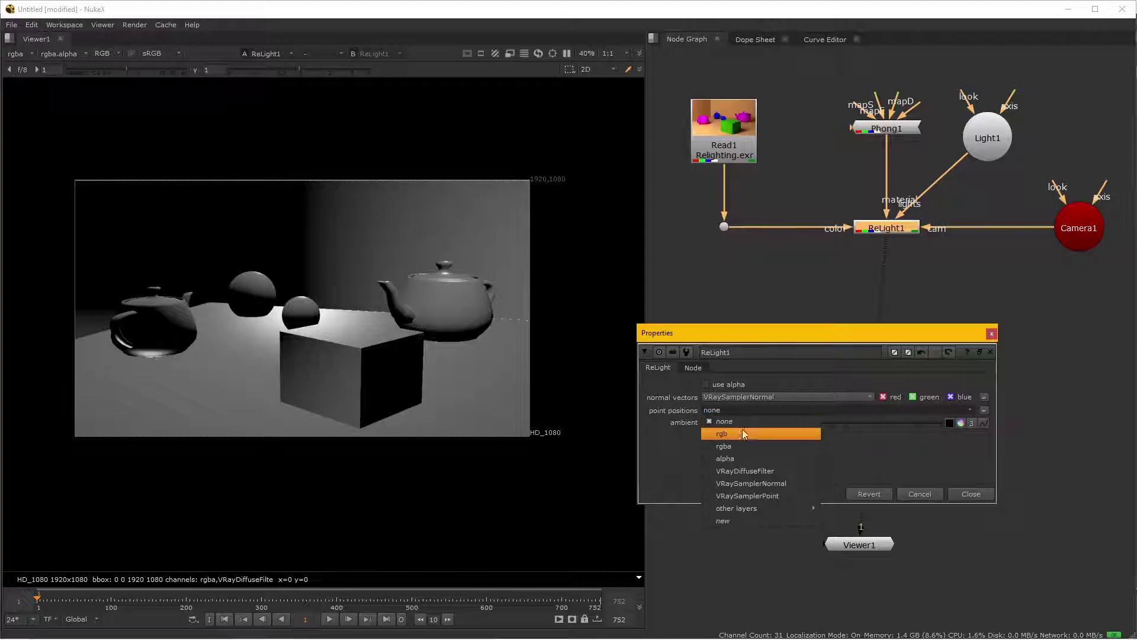
pyautogui.click(747, 495)
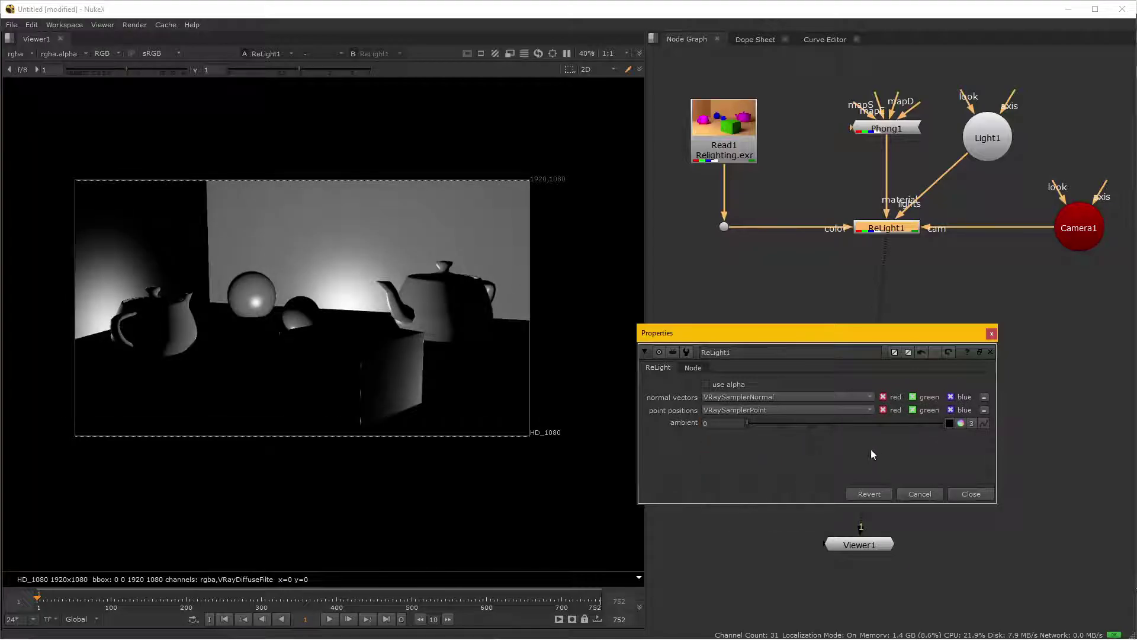
pyautogui.click(970, 494)
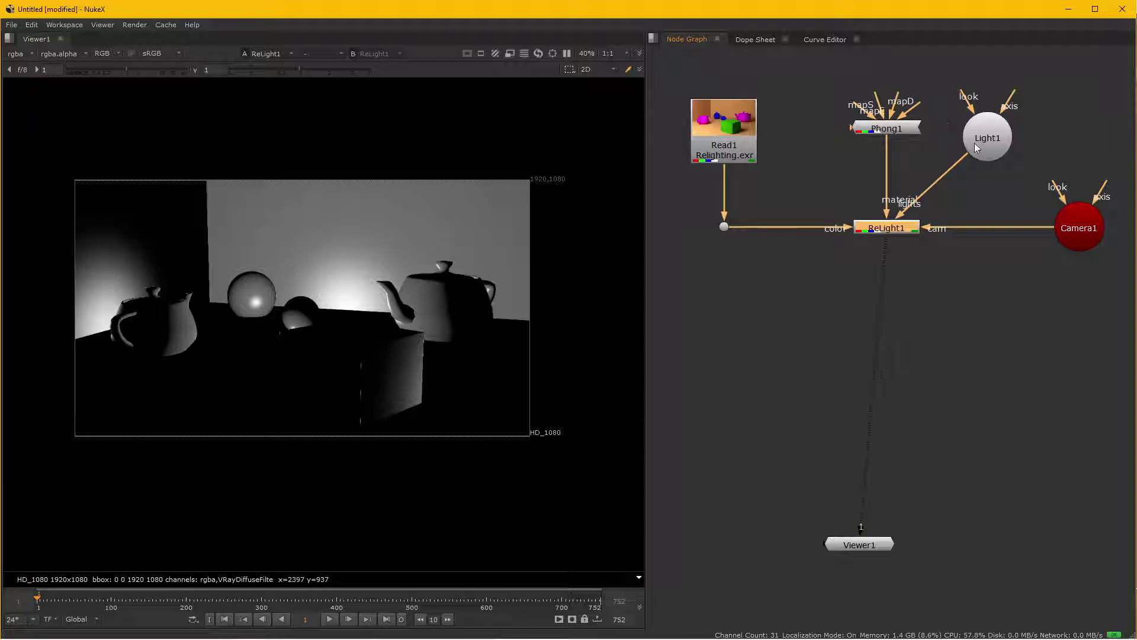
# Reposition Light1 up-right and Viewer1 to the left in the node graph.
pyautogui.moveTo(997, 141)
pyautogui.mouseDown()
pyautogui.moveTo(1024, 124)
pyautogui.moveTo(1009, 131)
pyautogui.mouseUp()
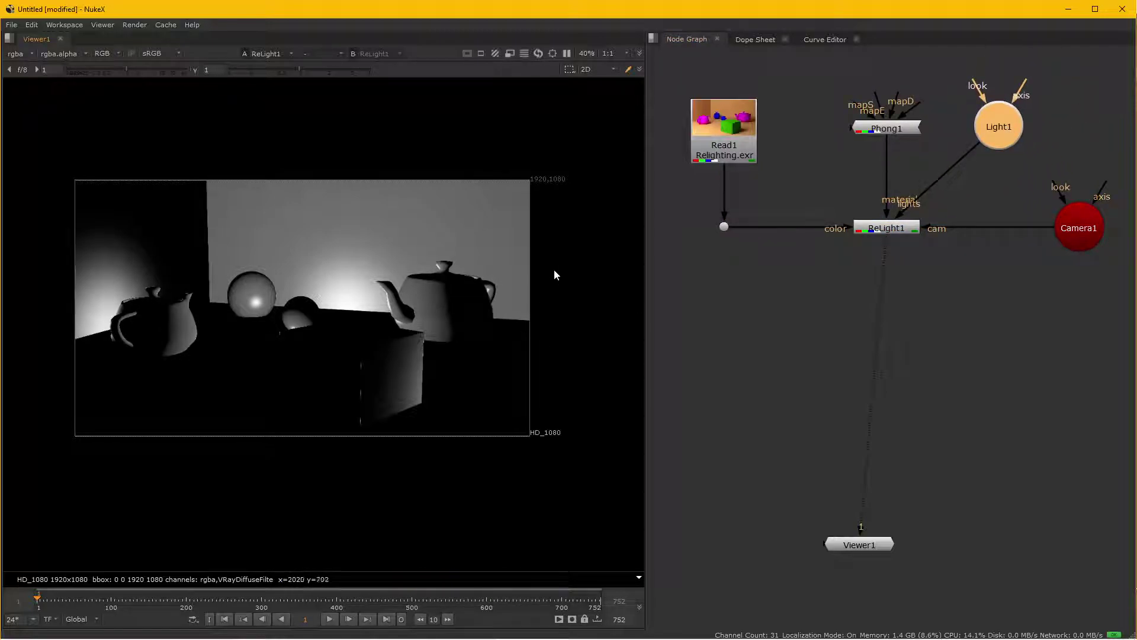
pyautogui.click(939, 484)
pyautogui.scroll(-2, 942, 516)
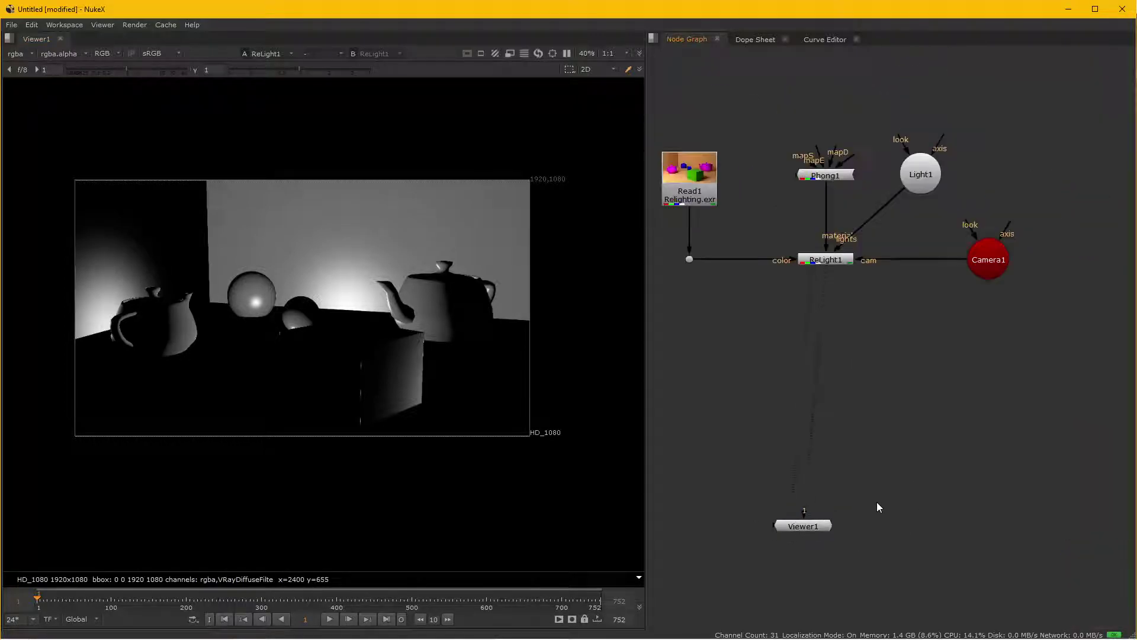
pyautogui.moveTo(813, 524); pyautogui.dragTo(784, 527)
pyautogui.press('Tab')
# Add a second Viewer node, Viewer2, below and to the right.
pyautogui.write('vi')
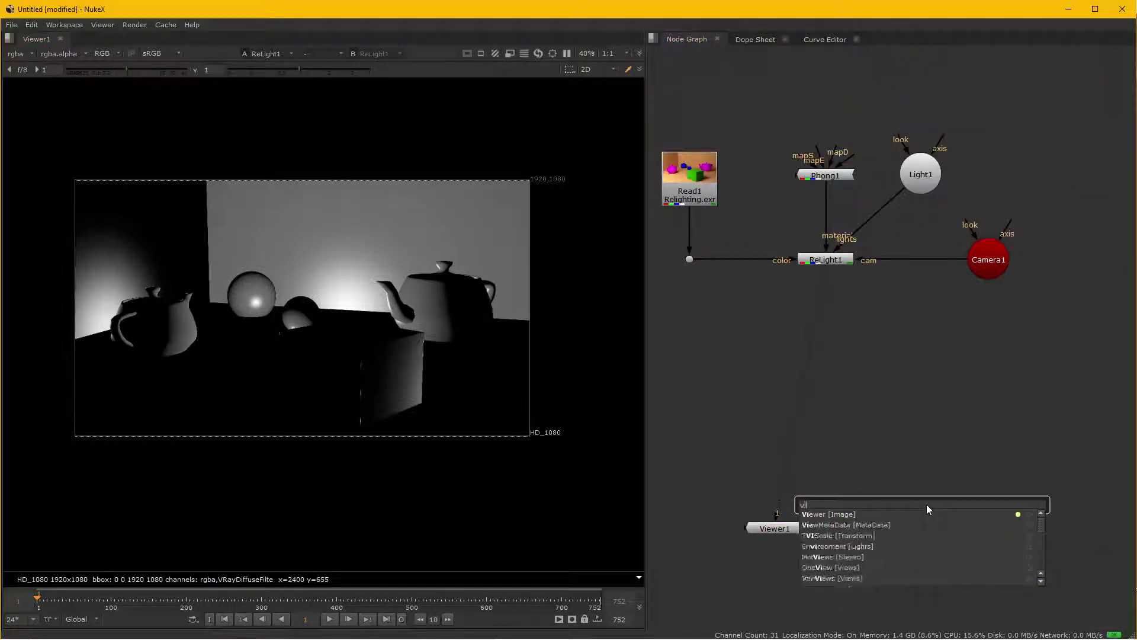
pyautogui.write('ewer')
pyautogui.press('Return')
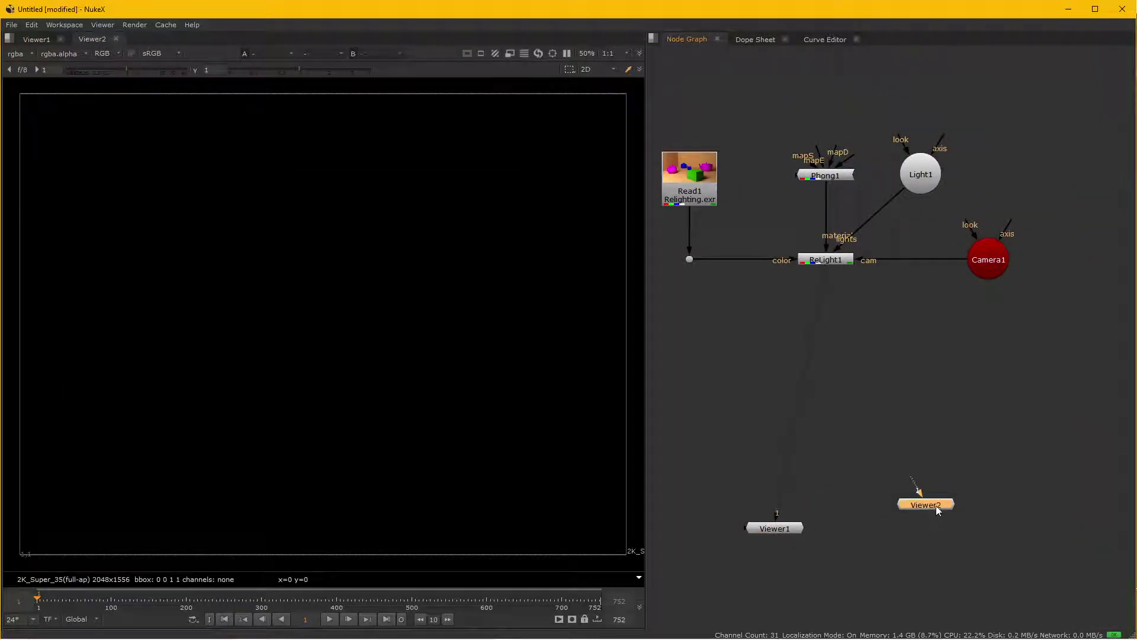
pyautogui.moveTo(938, 510); pyautogui.dragTo(952, 531)
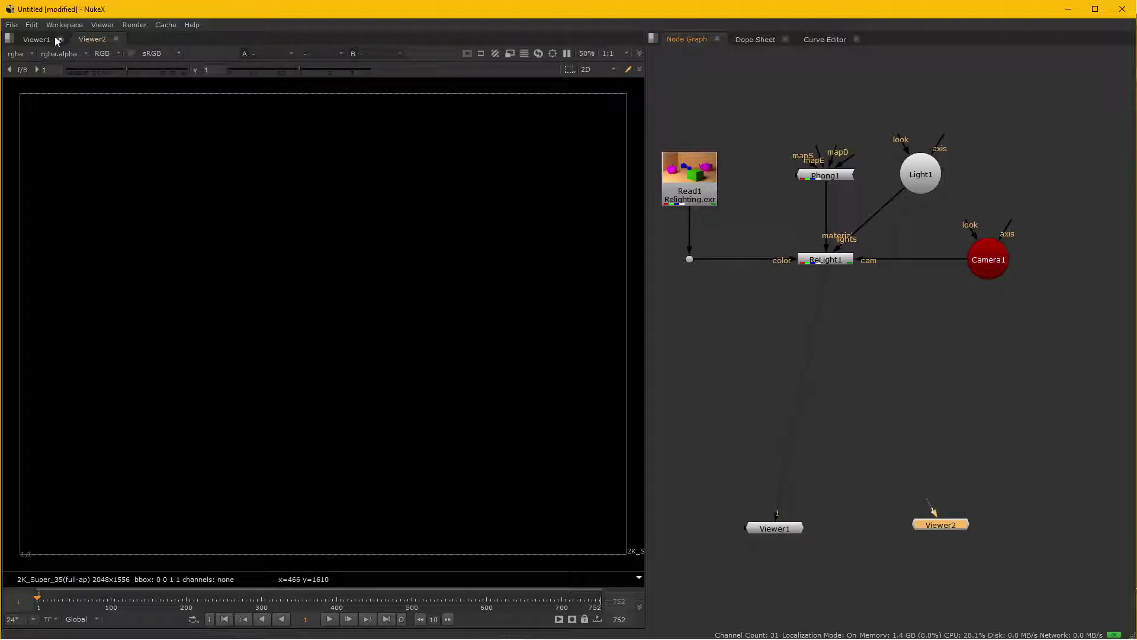
# Split the viewer into top and bottom panes, with Viewer2 showing the 3D view below.
pyautogui.click(9, 37)
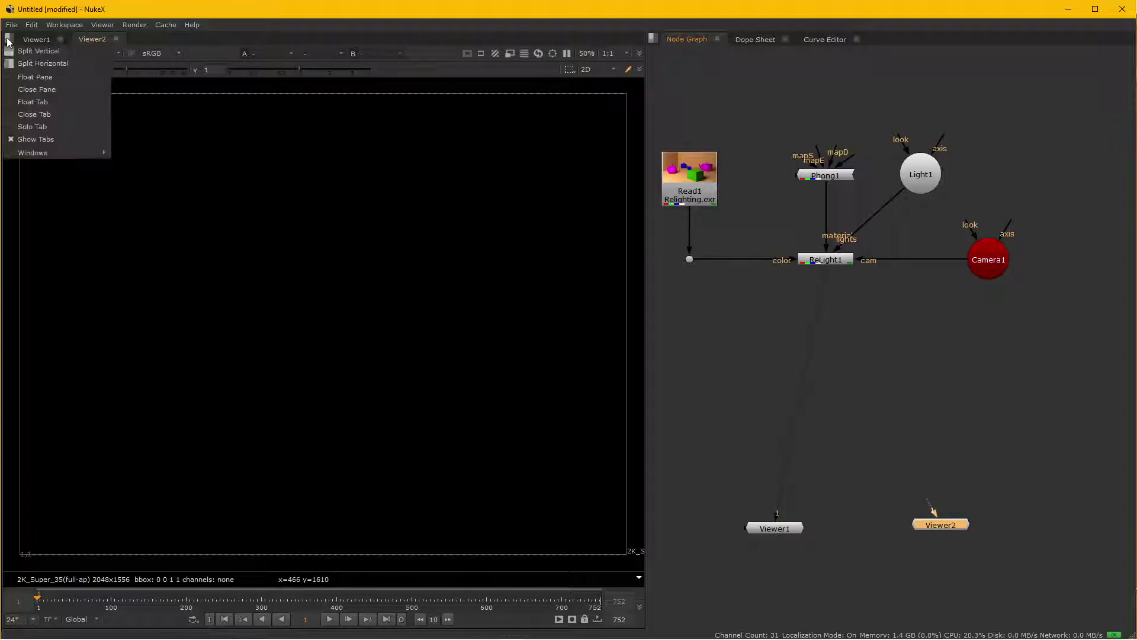
pyautogui.click(36, 53)
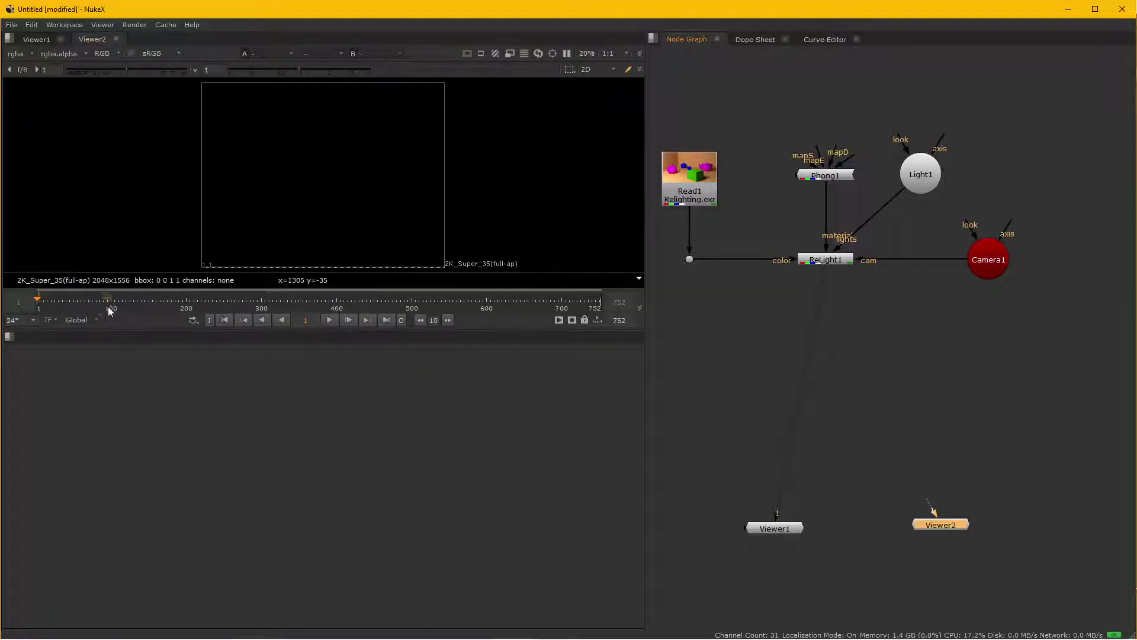
pyautogui.moveTo(90, 331); pyautogui.dragTo(101, 392)
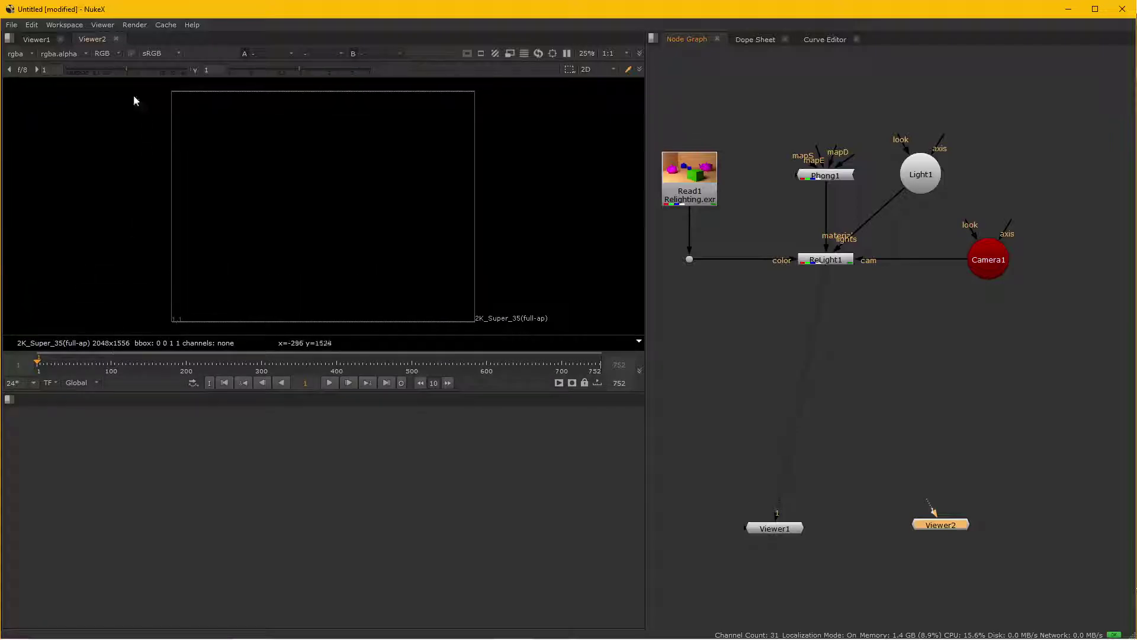
pyautogui.moveTo(96, 44); pyautogui.dragTo(86, 410)
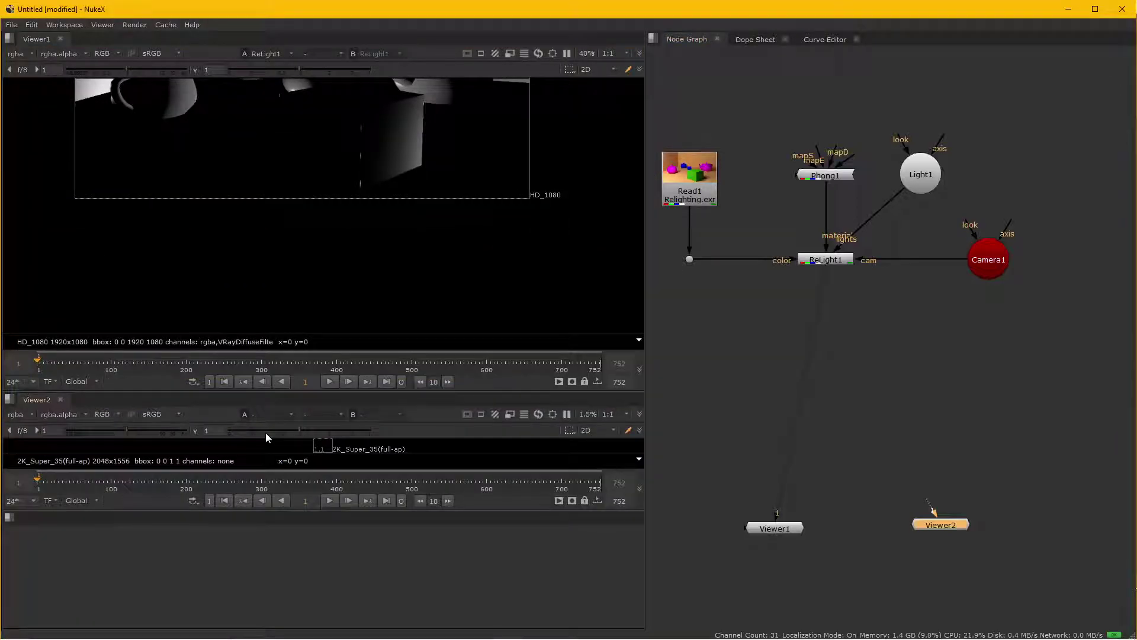
pyautogui.moveTo(137, 515); pyautogui.dragTo(145, 631)
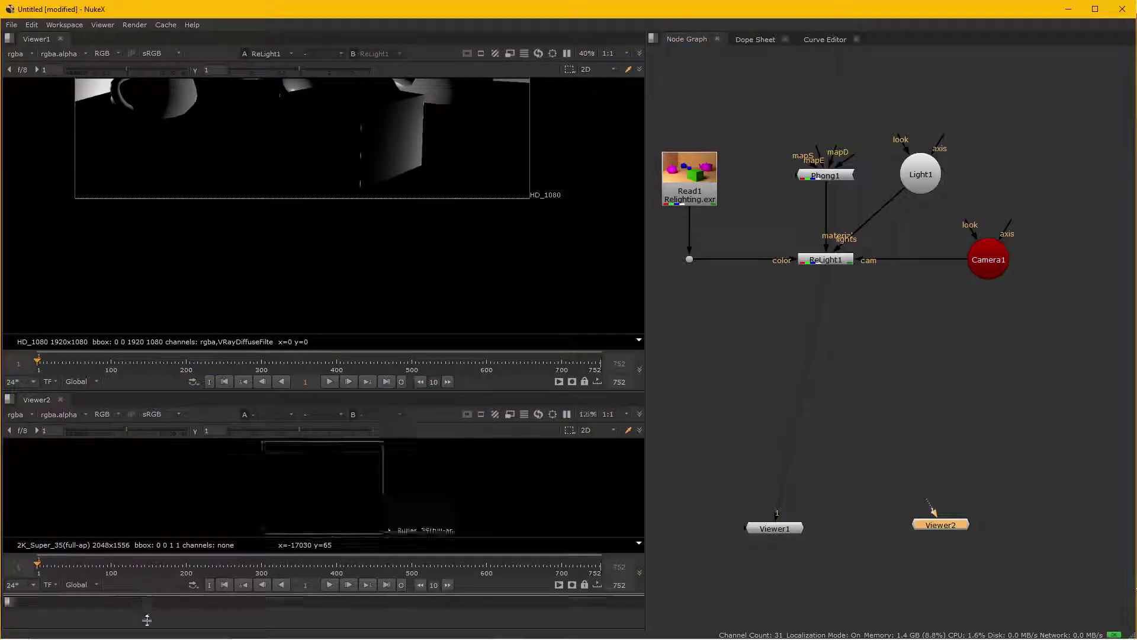
pyautogui.press('Tab')
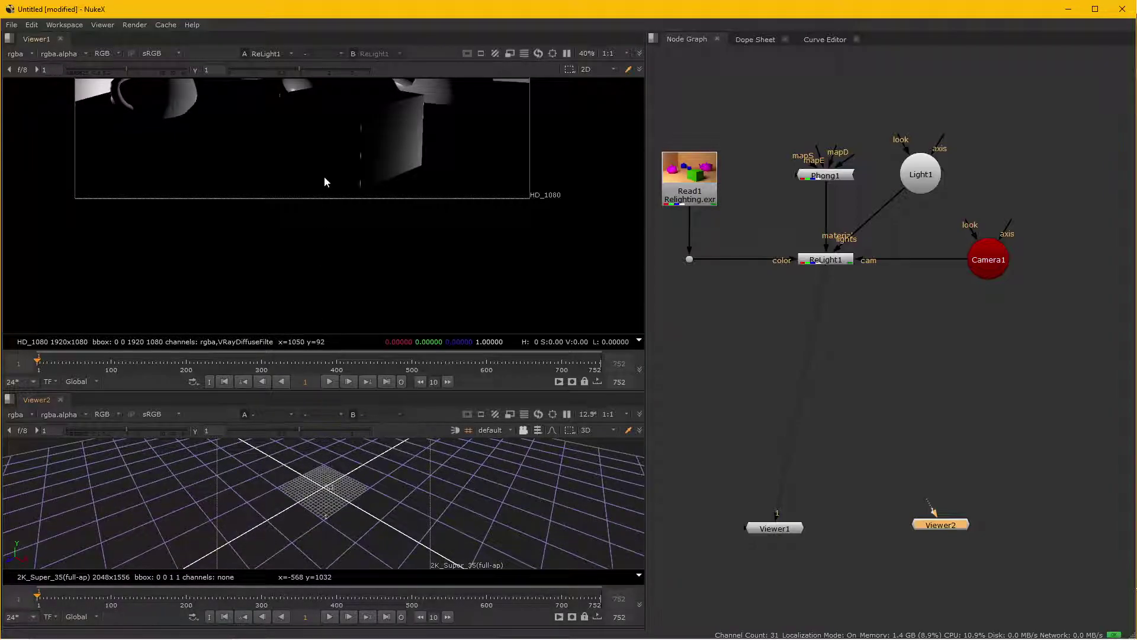
pyautogui.press('f')
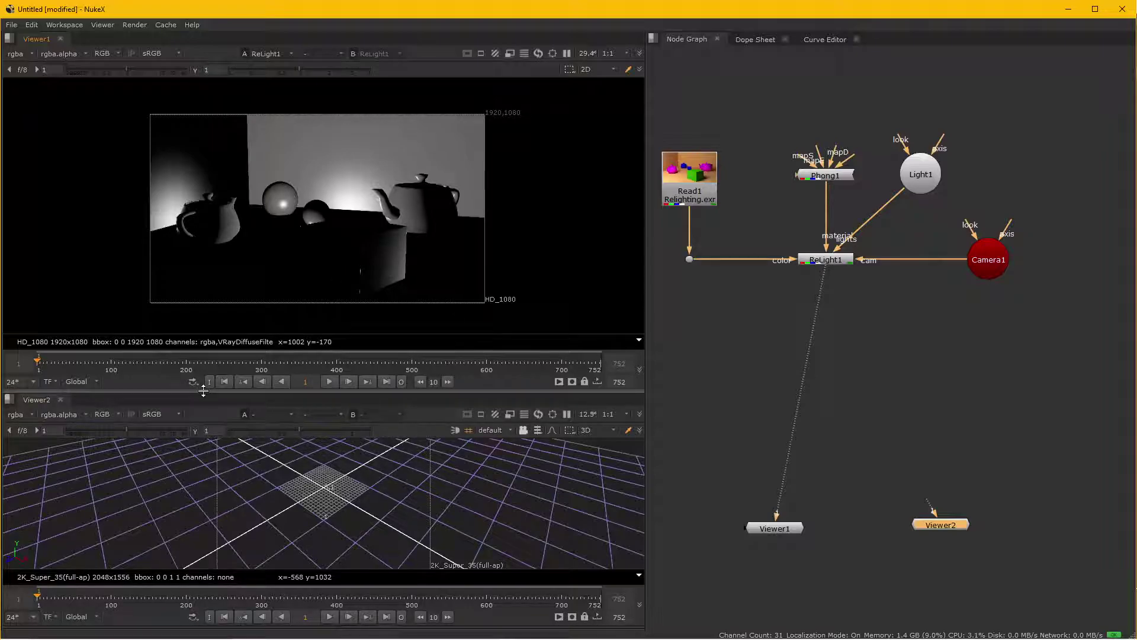
pyautogui.moveTo(200, 391); pyautogui.dragTo(221, 357)
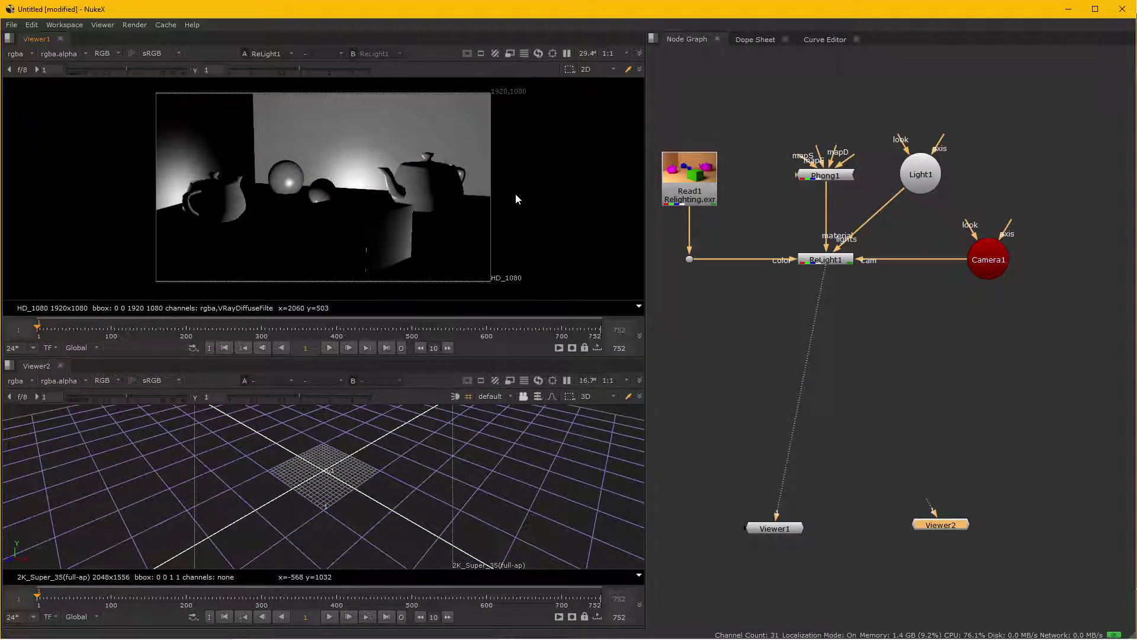
pyautogui.moveTo(837, 292); pyautogui.dragTo(913, 305)
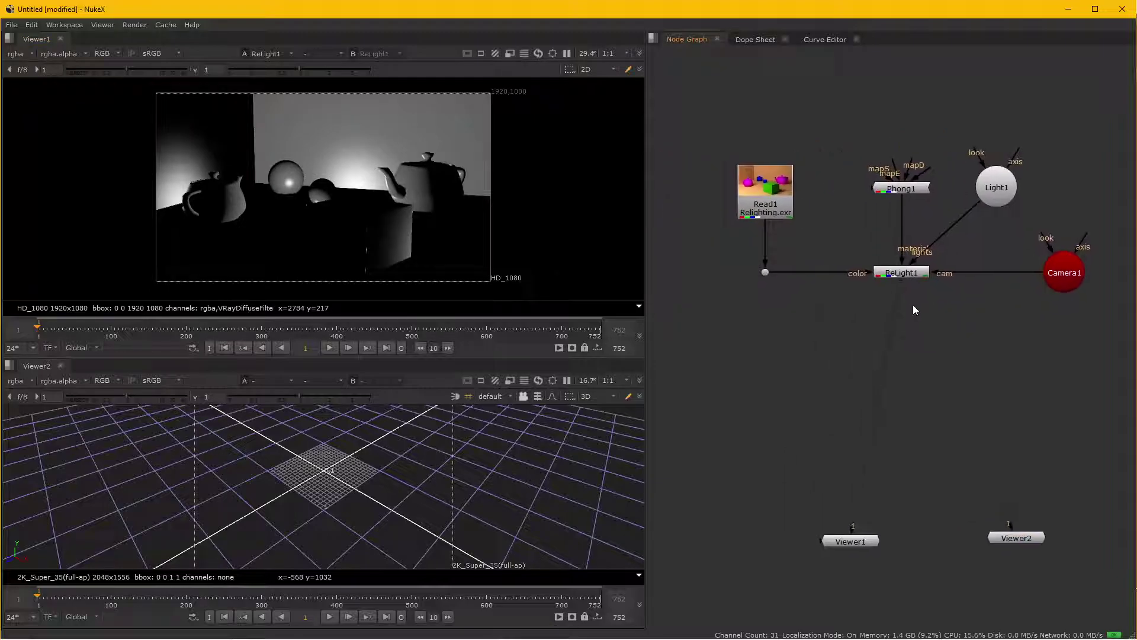
# Show Read1's colour image in the viewer and nudge Read1 slightly higher.
pyautogui.click(890, 274)
pyautogui.click(770, 198)
pyautogui.press('1')
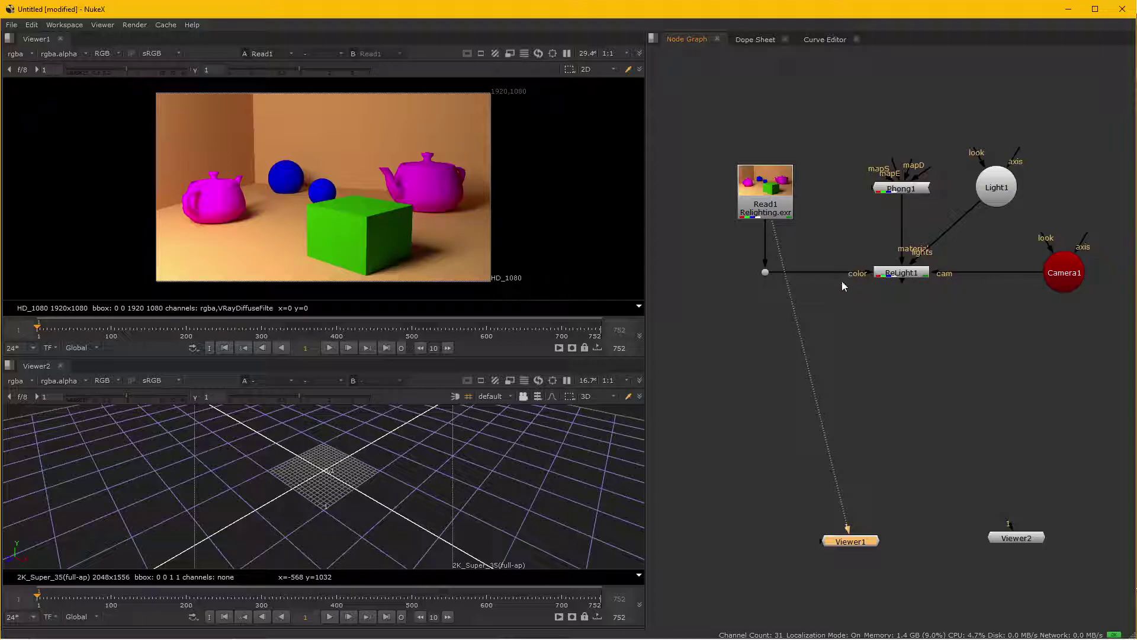
pyautogui.click(906, 275)
pyautogui.click(769, 194)
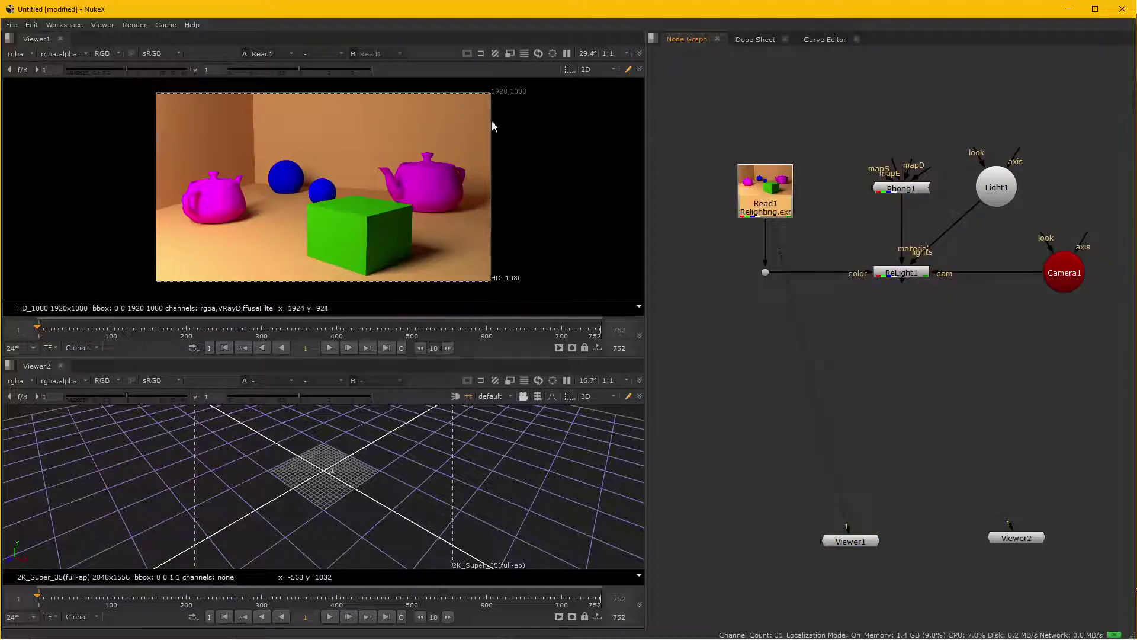
pyautogui.click(906, 275)
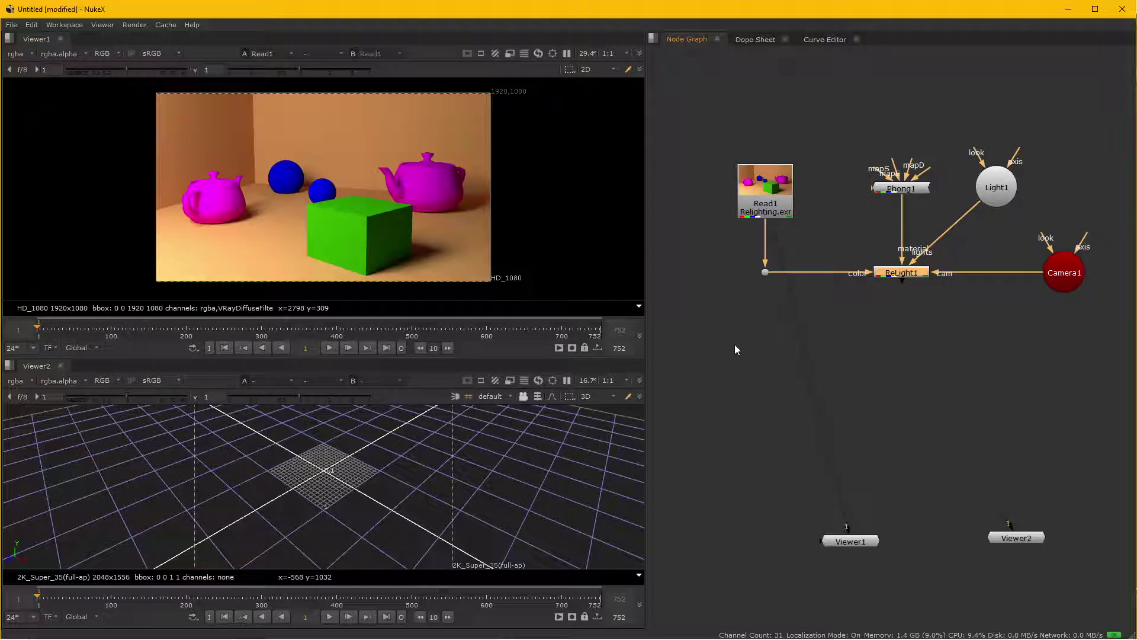
pyautogui.moveTo(764, 198); pyautogui.dragTo(760, 190)
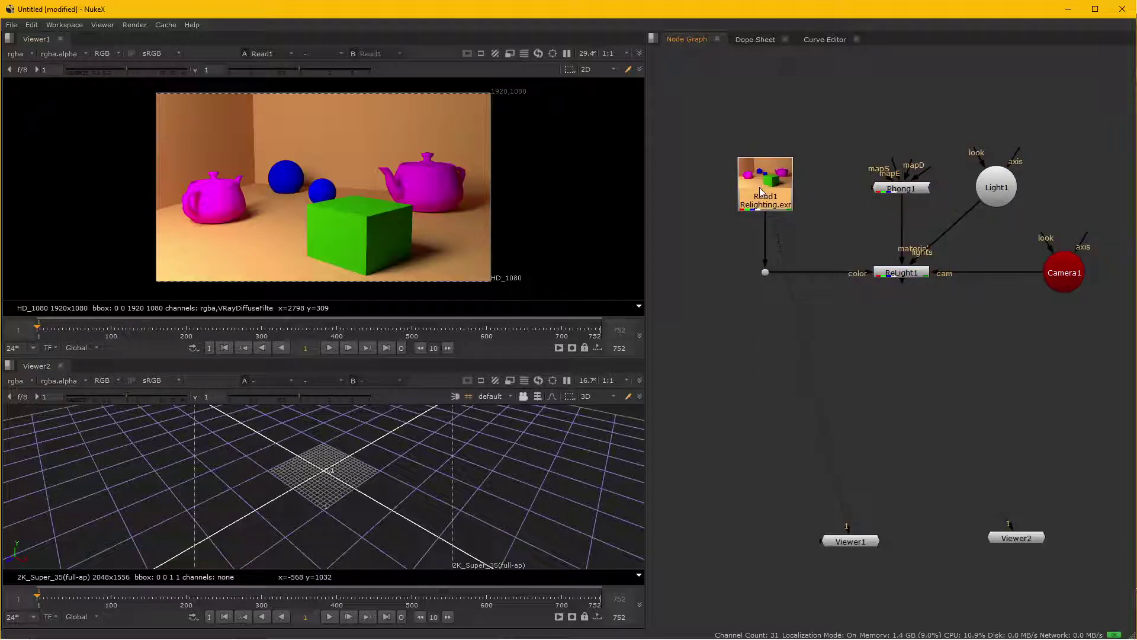
# Add a Merge node below the Read1 branch and wire its B input to the Read1 dot.
pyautogui.press('m')
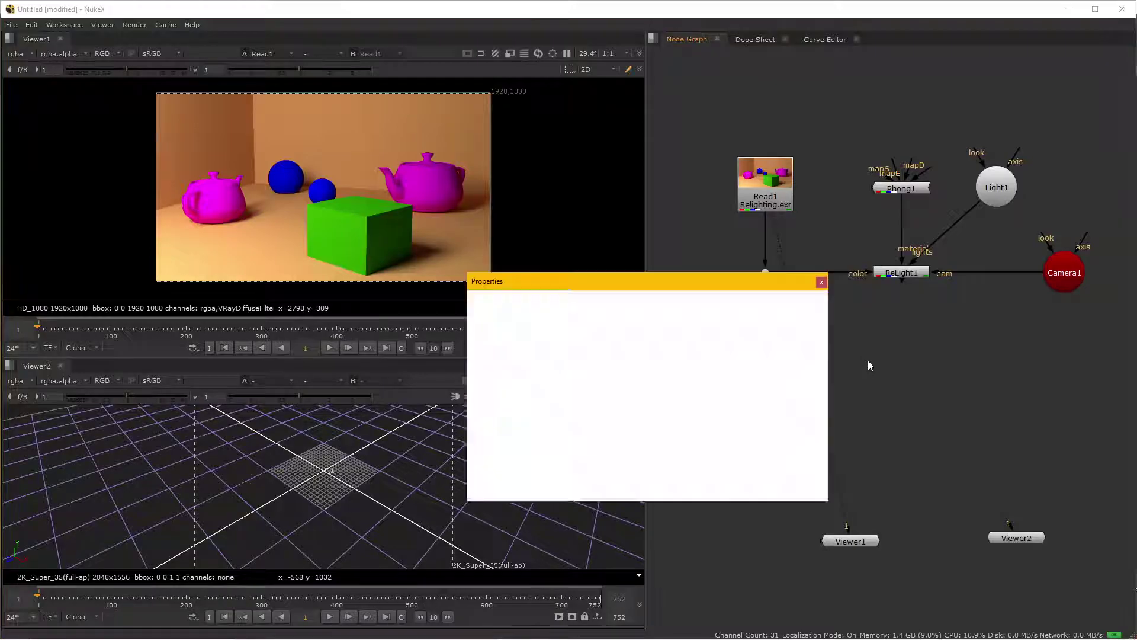
pyautogui.click(800, 489)
pyautogui.moveTo(889, 367); pyautogui.dragTo(794, 391)
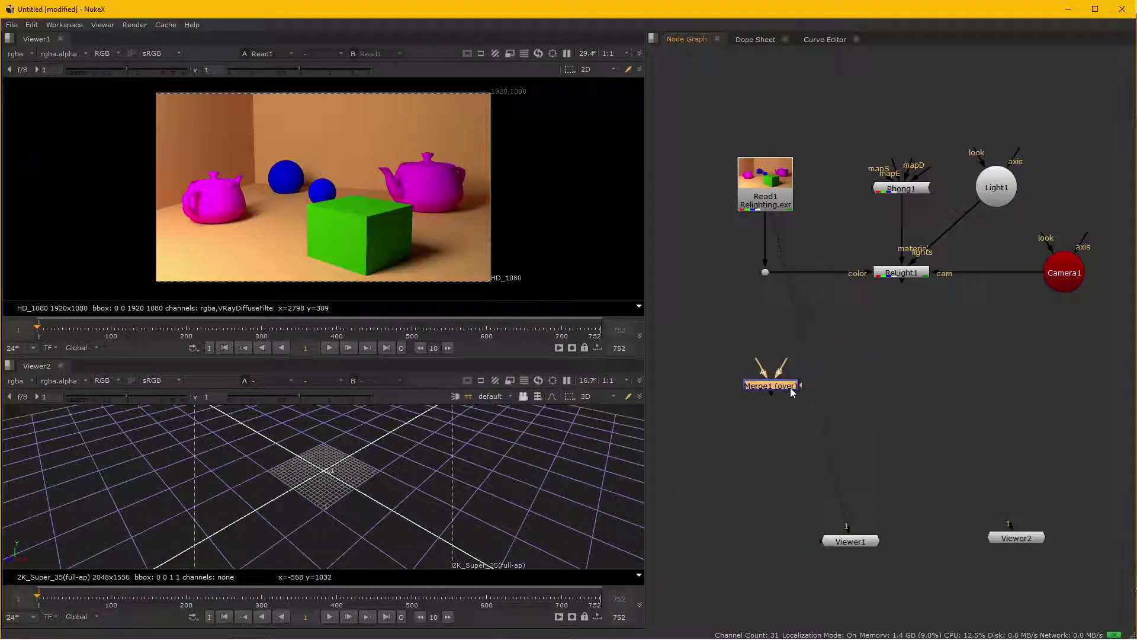
pyautogui.scroll(2, 770, 379)
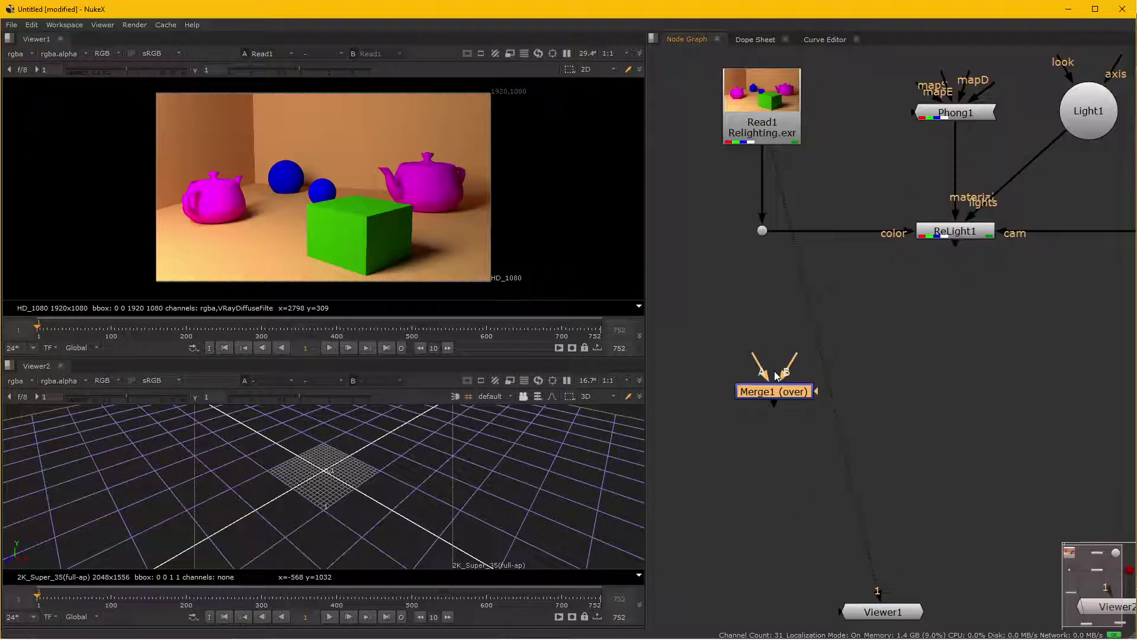
pyautogui.scroll(2, 752, 371)
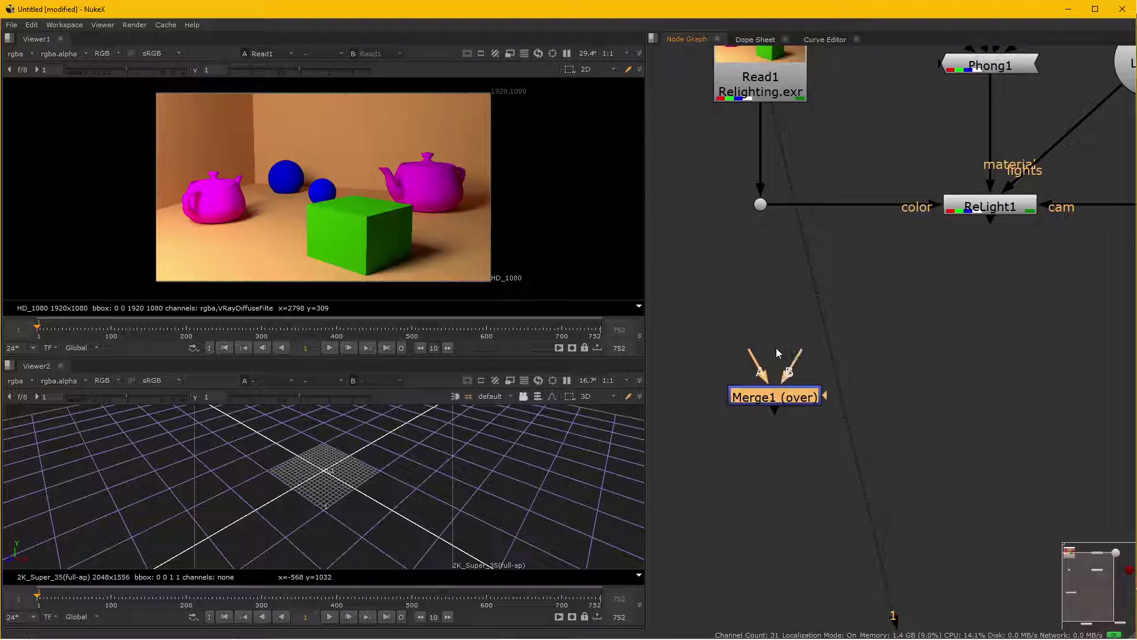
pyautogui.moveTo(803, 360); pyautogui.dragTo(771, 239)
pyautogui.scroll(-2, 799, 325)
pyautogui.moveTo(793, 378); pyautogui.dragTo(930, 241)
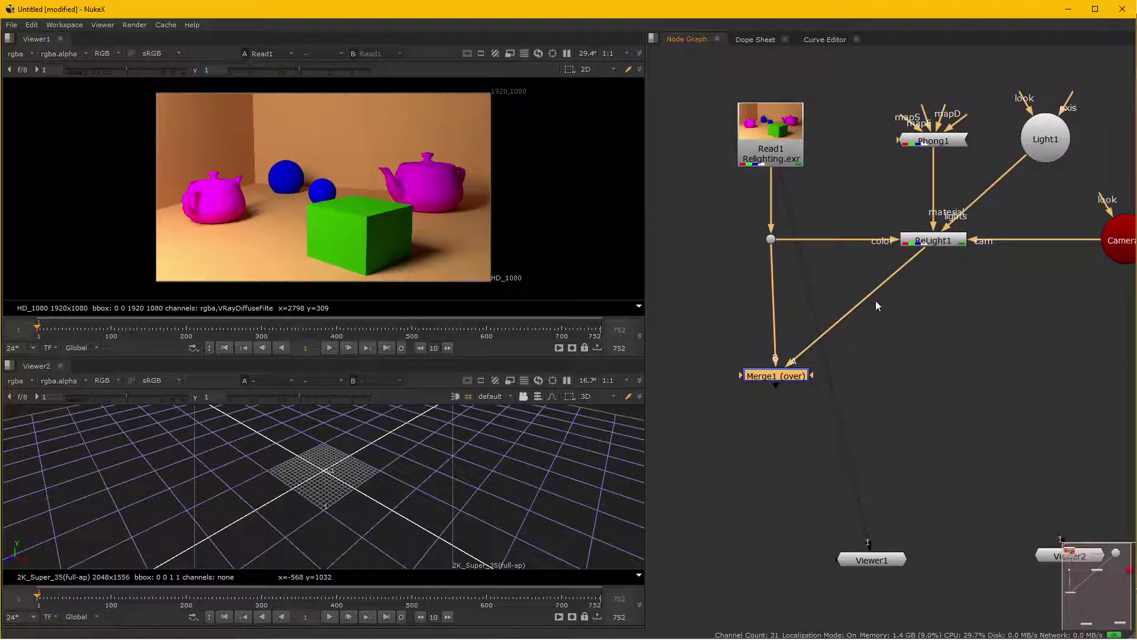
pyautogui.moveTo(796, 377); pyautogui.dragTo(790, 377)
# View Merge1 and change its operation from over to plus.
pyautogui.press('1')
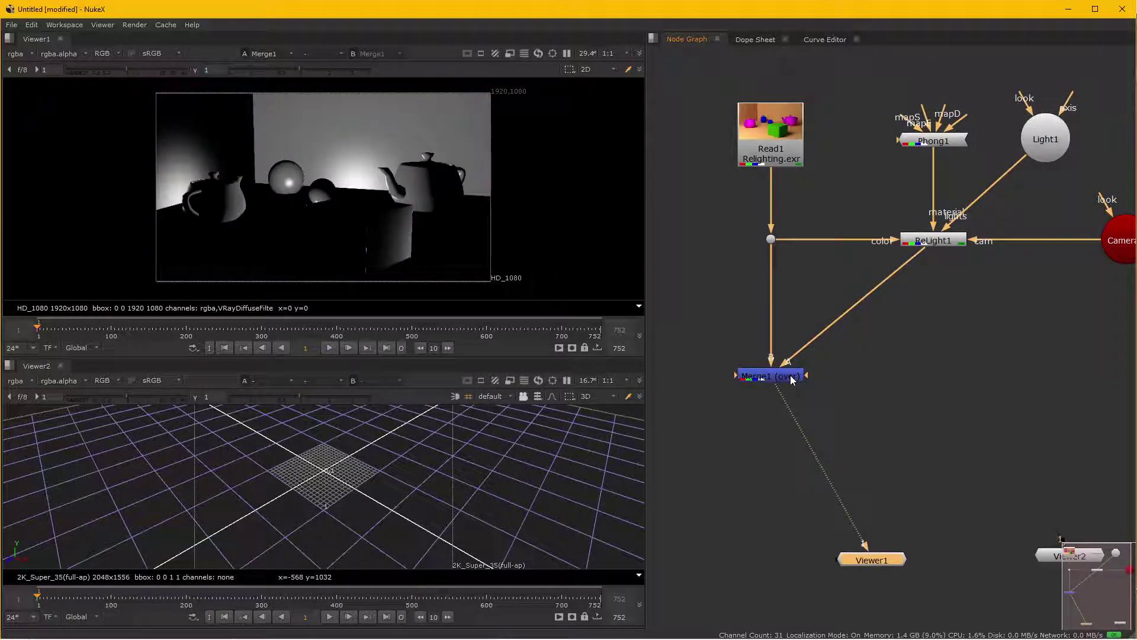
pyautogui.doubleClick(782, 377)
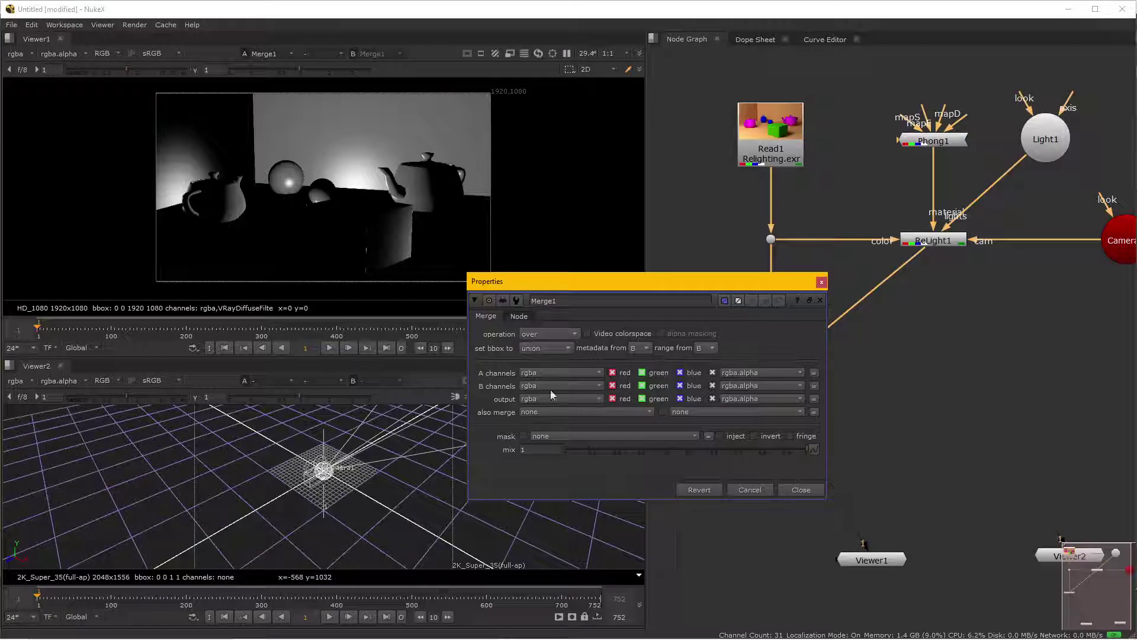
pyautogui.click(543, 333)
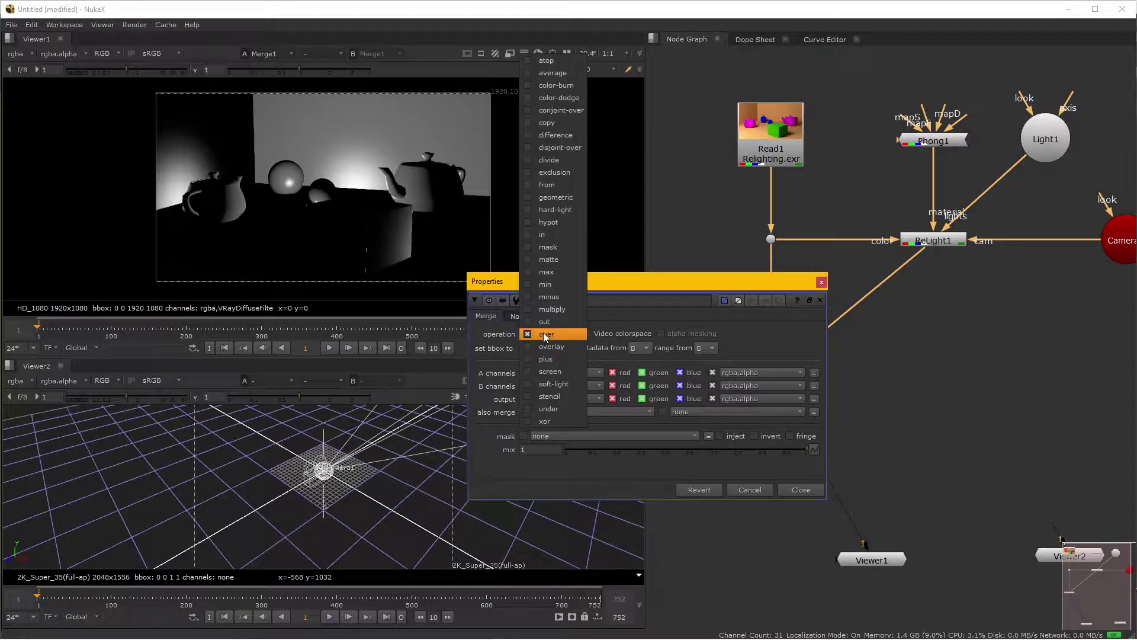
pyautogui.click(556, 359)
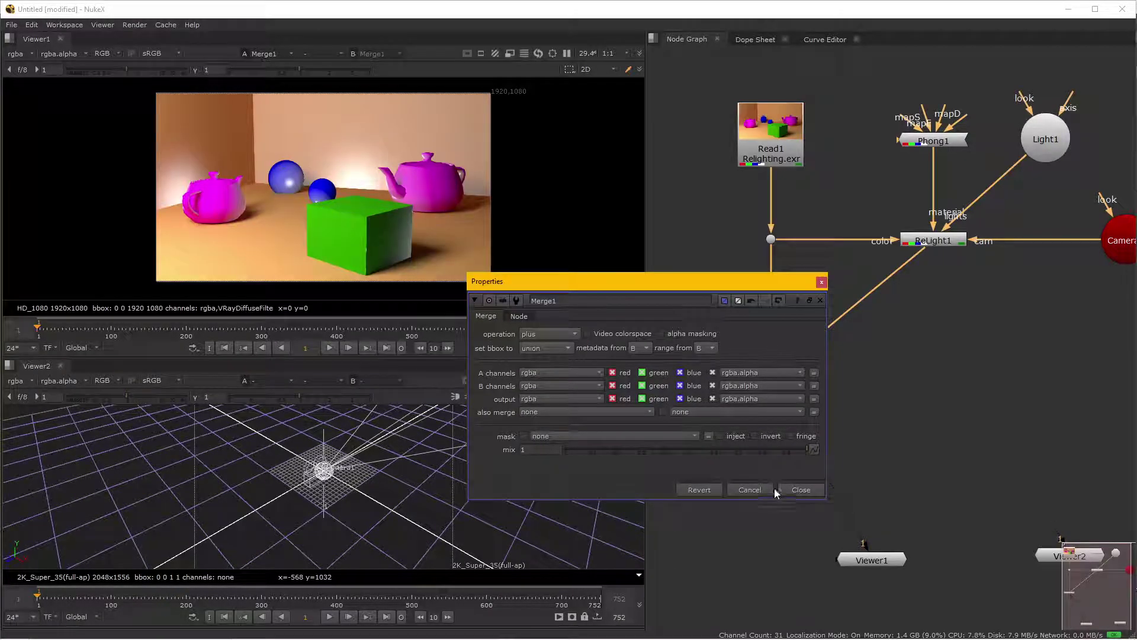
pyautogui.click(797, 489)
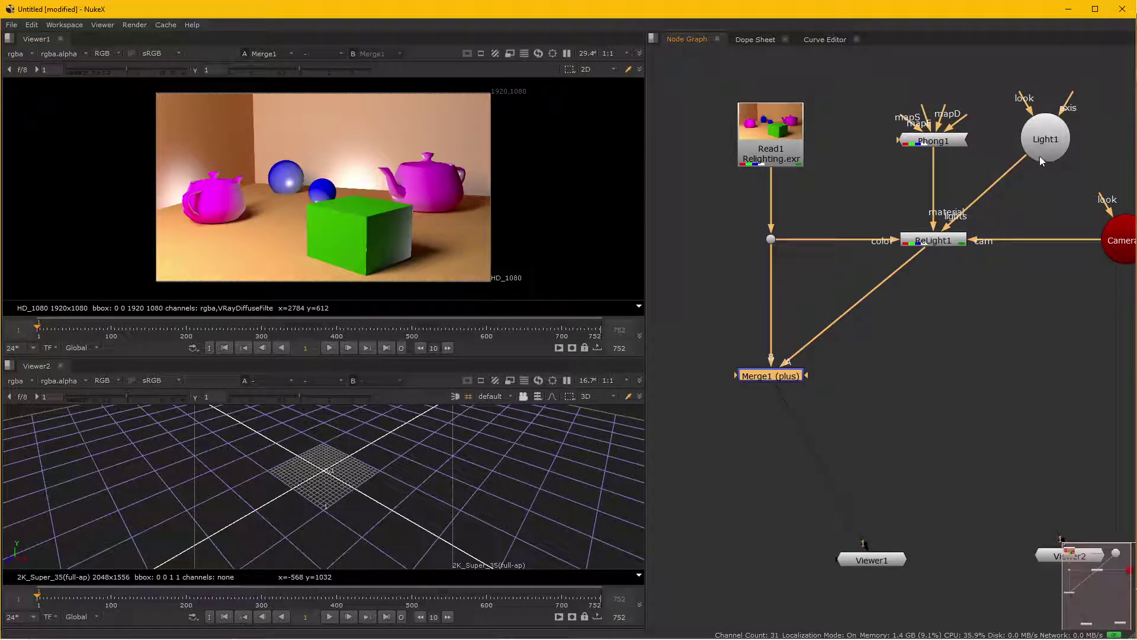
pyautogui.moveTo(1040, 155); pyautogui.dragTo(1053, 145)
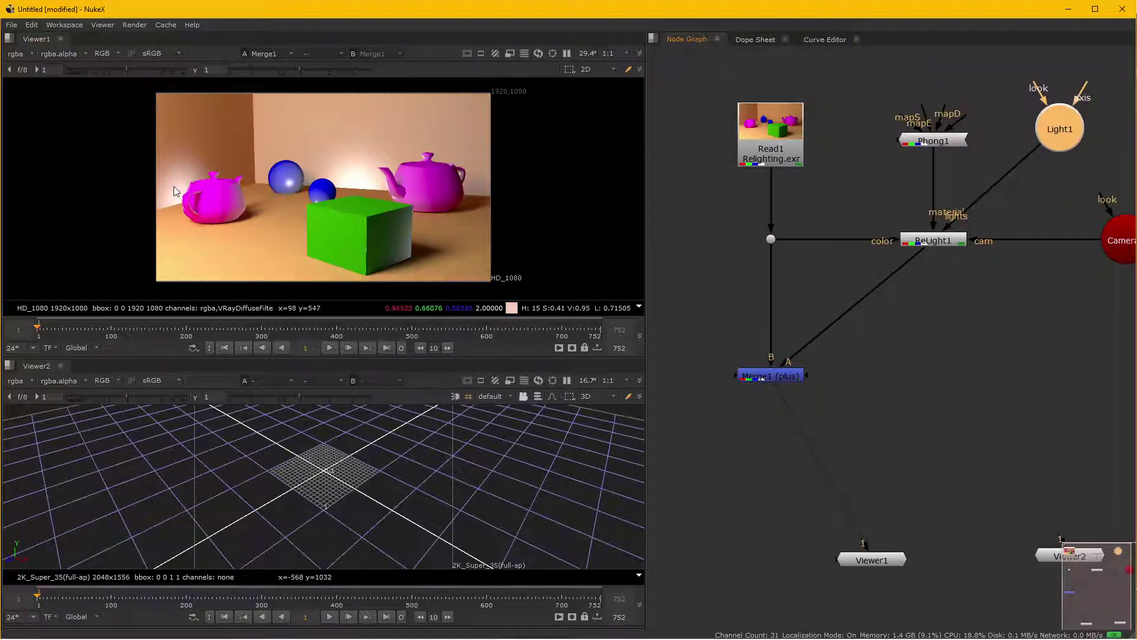
# Try moving Light1's gizmo along x and above the grid in the 3D viewer.
pyautogui.doubleClick(1066, 139)
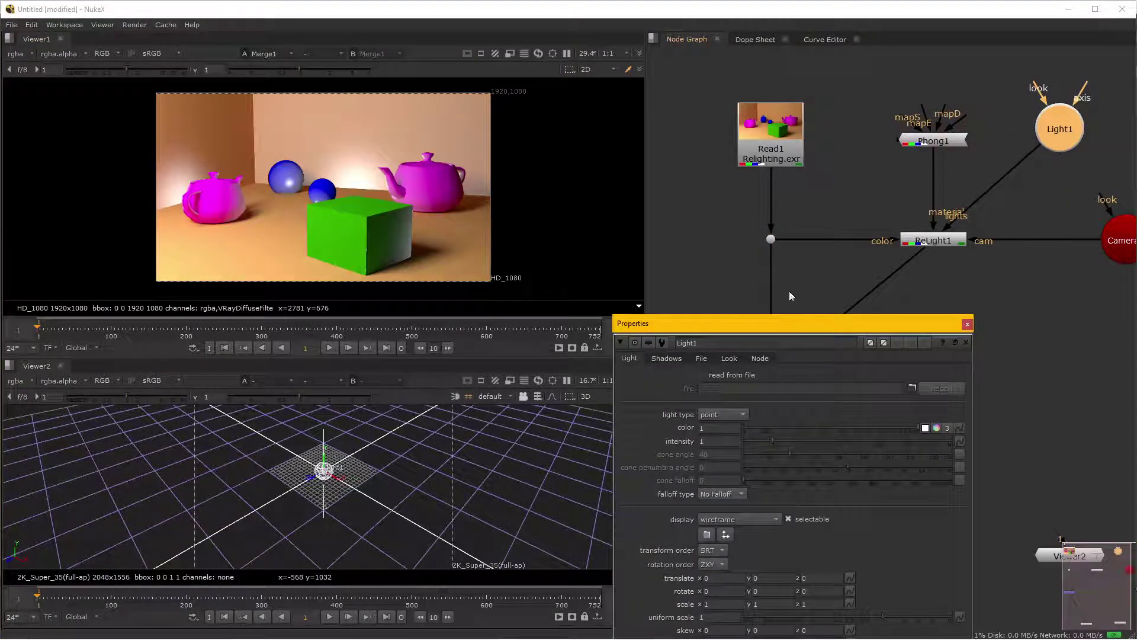
pyautogui.moveTo(701, 328); pyautogui.dragTo(952, 340)
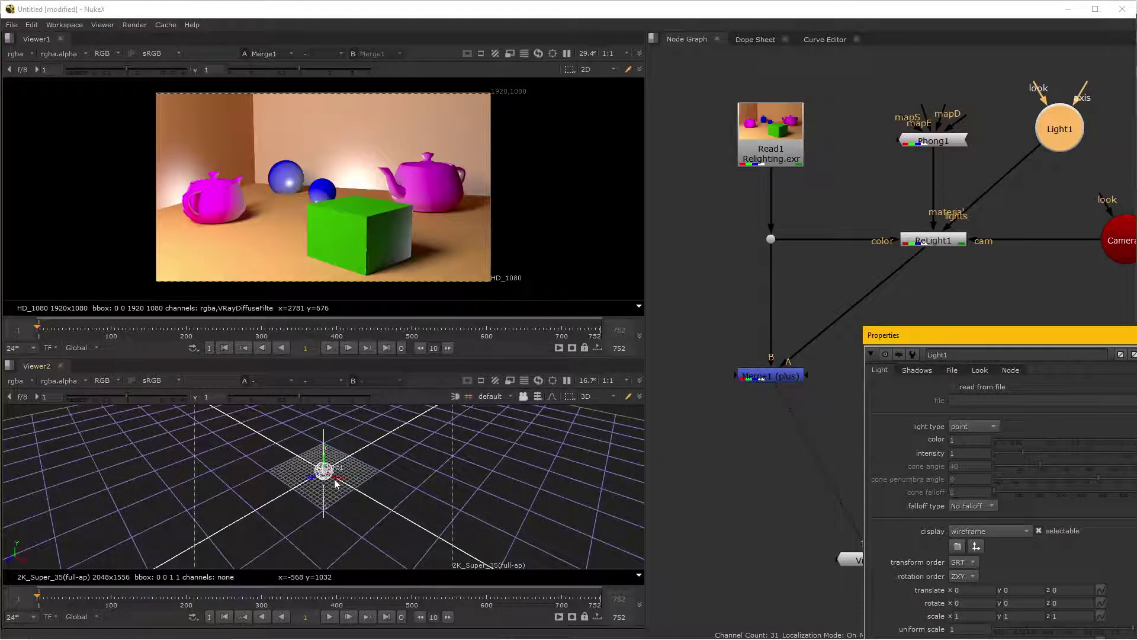
pyautogui.moveTo(335, 484); pyautogui.dragTo(413, 522)
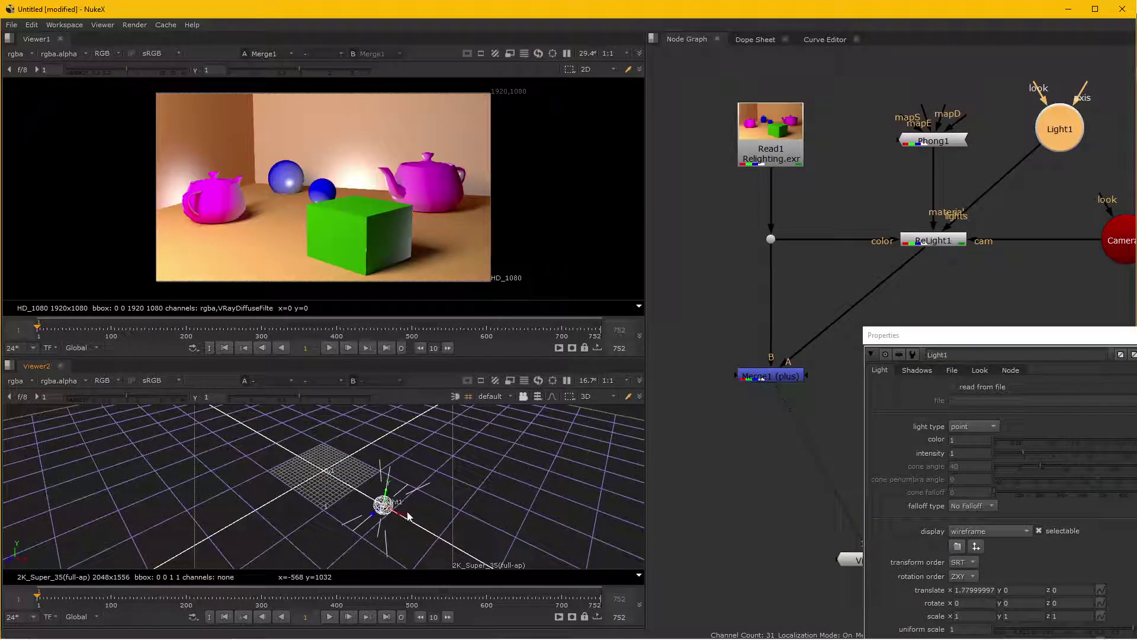
pyautogui.hotkey('ctrl', 'z')
pyautogui.moveTo(324, 461); pyautogui.dragTo(325, 415)
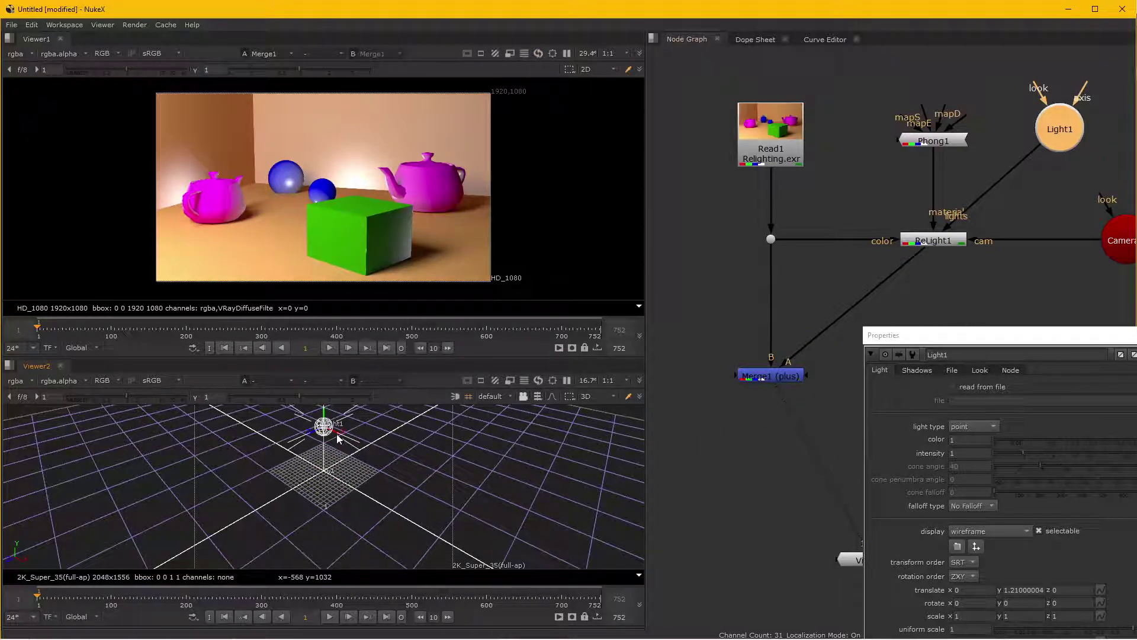
pyautogui.moveTo(337, 436)
pyautogui.mouseDown()
pyautogui.moveTo(337, 477)
pyautogui.moveTo(225, 409)
pyautogui.moveTo(482, 545)
pyautogui.moveTo(172, 366)
pyautogui.moveTo(478, 528)
pyautogui.moveTo(115, 366)
pyautogui.moveTo(319, 481)
pyautogui.moveTo(391, 501)
pyautogui.mouseUp()
# Raise Light1 over the scene to translate x 18.5, y 9.6, undoing an overshoot.
pyautogui.scroll(-3, 278, 432)
pyautogui.moveTo(399, 455)
pyautogui.mouseDown()
pyautogui.moveTo(430, 477)
pyautogui.moveTo(432, 449)
pyautogui.moveTo(406, 473)
pyautogui.mouseUp()
pyautogui.scroll(-3, 433, 449)
pyautogui.scroll(-3, 433, 450)
pyautogui.moveTo(320, 504)
pyautogui.mouseDown()
pyautogui.moveTo(331, 569)
pyautogui.moveTo(337, 517)
pyautogui.mouseUp()
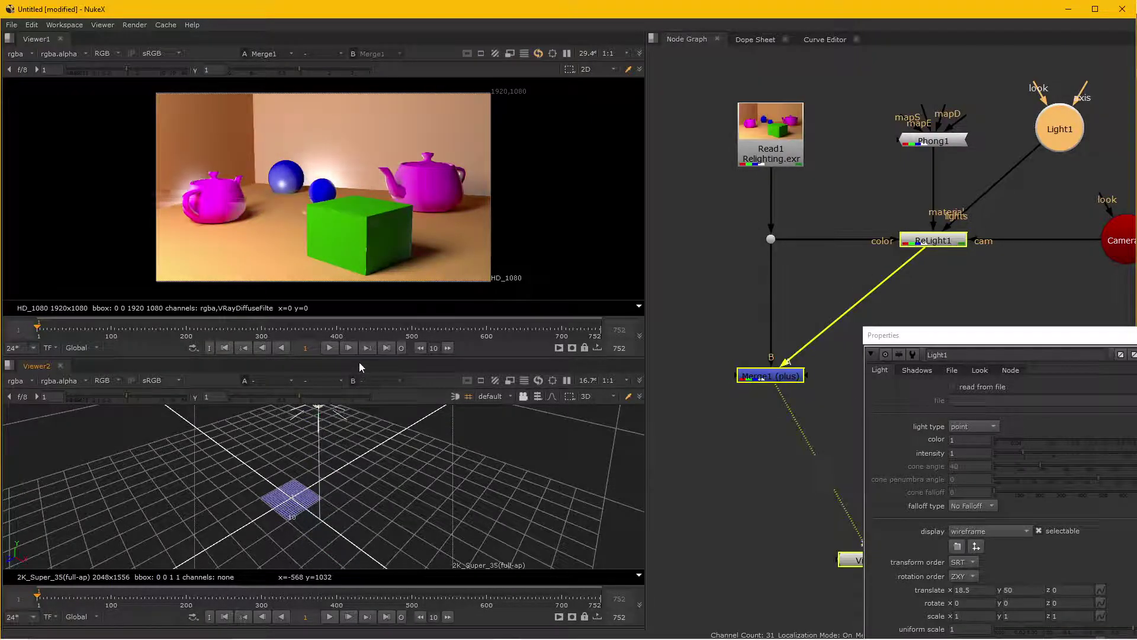
pyautogui.moveTo(337, 517)
pyautogui.mouseDown()
pyautogui.moveTo(335, 499)
pyautogui.moveTo(314, 598)
pyautogui.moveTo(320, 495)
pyautogui.moveTo(325, 636)
pyautogui.moveTo(338, 417)
pyautogui.mouseUp()
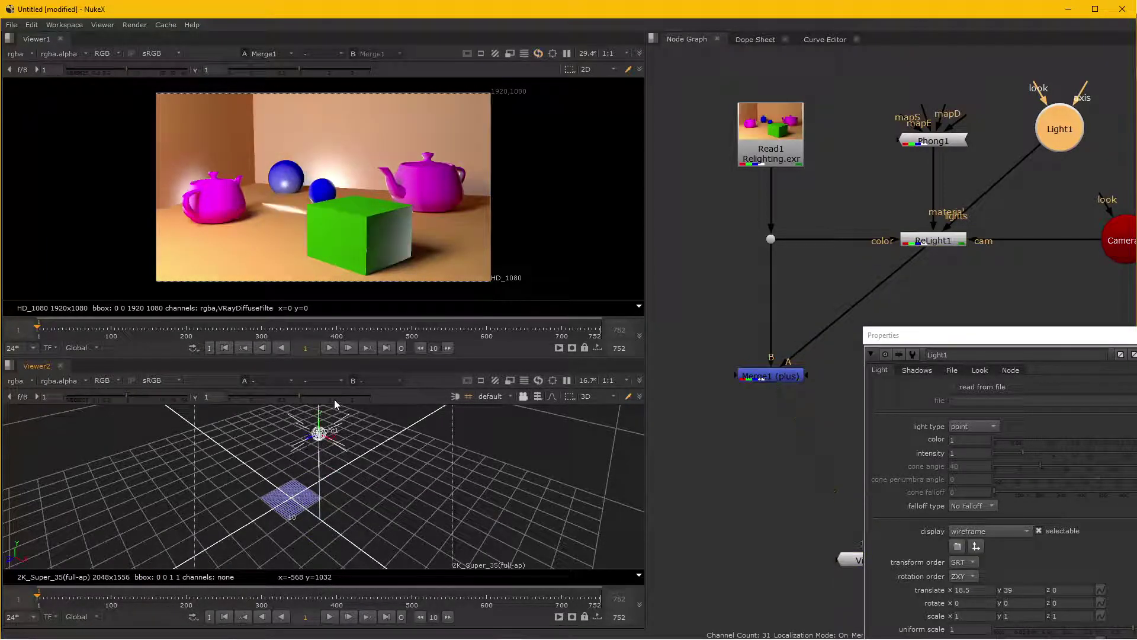
pyautogui.moveTo(338, 418); pyautogui.dragTo(338, 477)
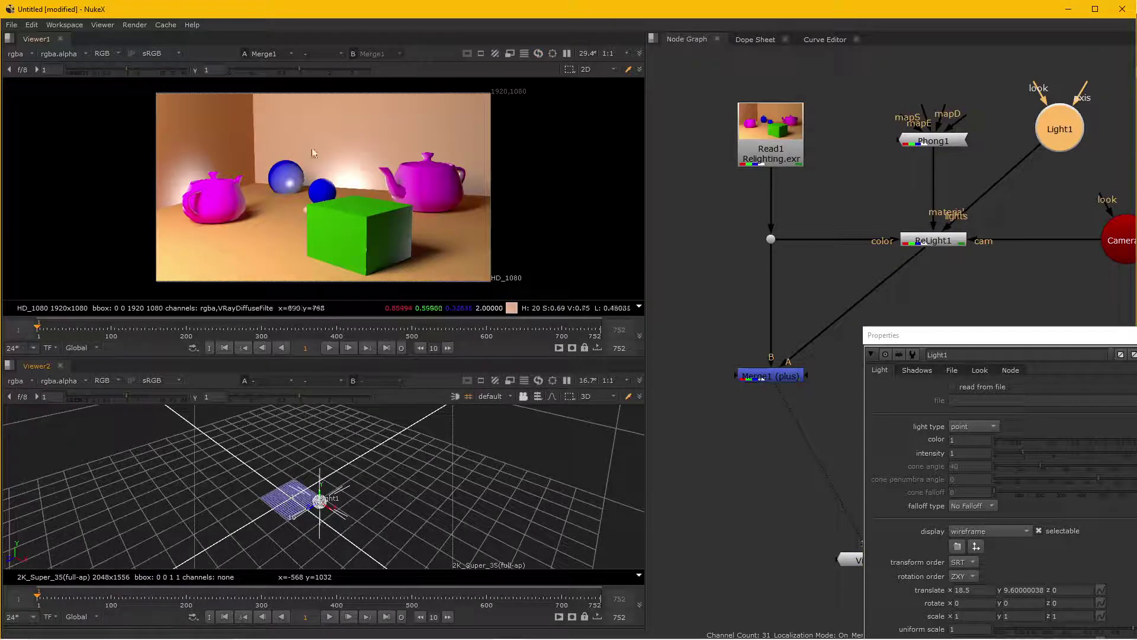
pyautogui.scroll(1, 357, 156)
pyautogui.scroll(-1, 301, 200)
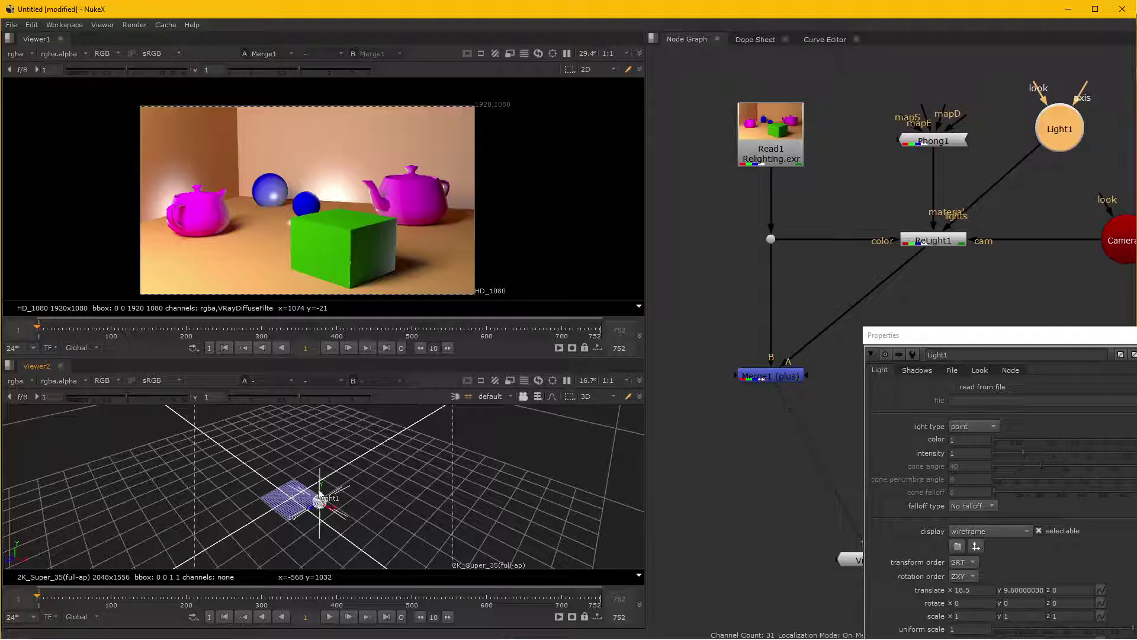
pyautogui.moveTo(320, 499)
pyautogui.mouseDown()
pyautogui.moveTo(314, 596)
pyautogui.moveTo(316, 413)
pyautogui.mouseUp()
pyautogui.hotkey('ctrl', 'z')
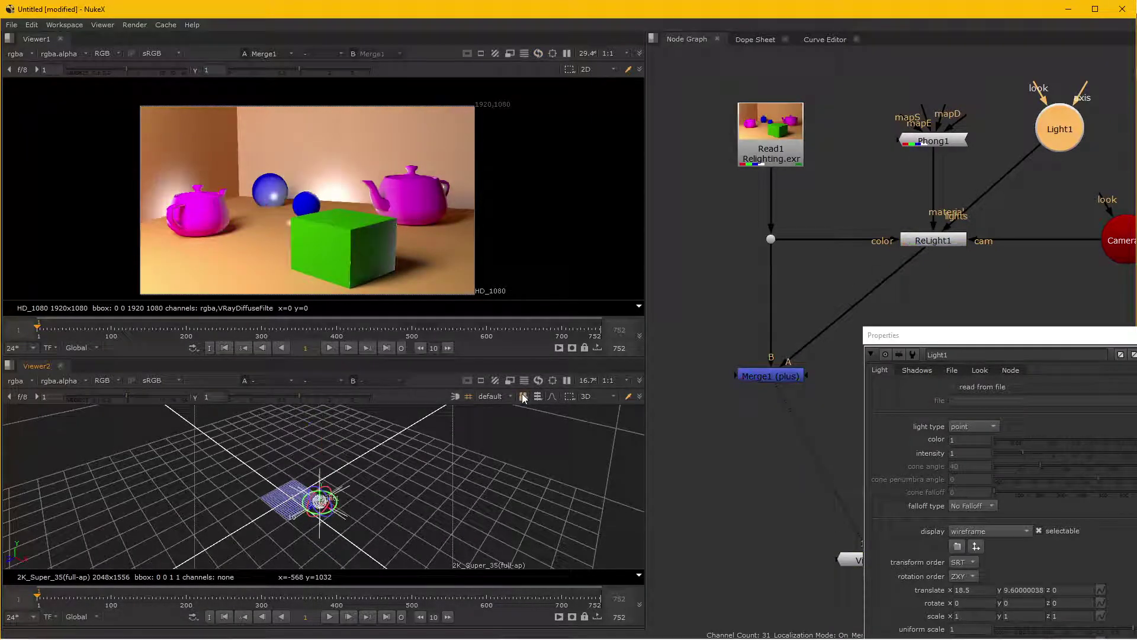
# Close Light1's properties panel and pan the node graph down-right.
pyautogui.click(942, 338)
pyautogui.moveTo(942, 338); pyautogui.dragTo(637, 237)
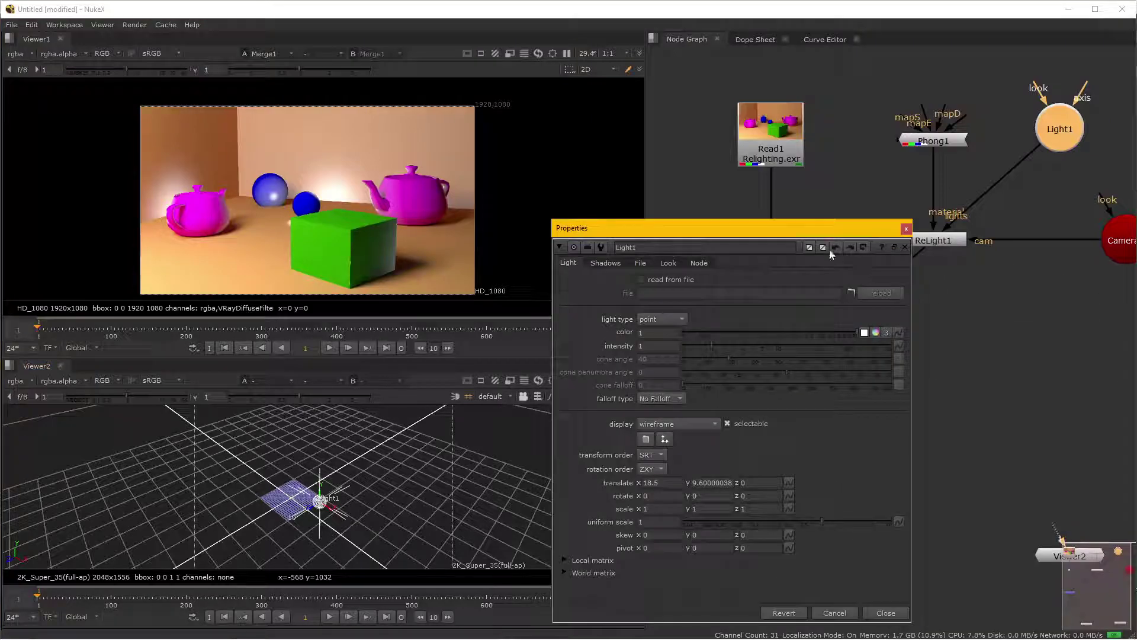
pyautogui.click(903, 223)
pyautogui.moveTo(806, 343); pyautogui.dragTo(848, 398)
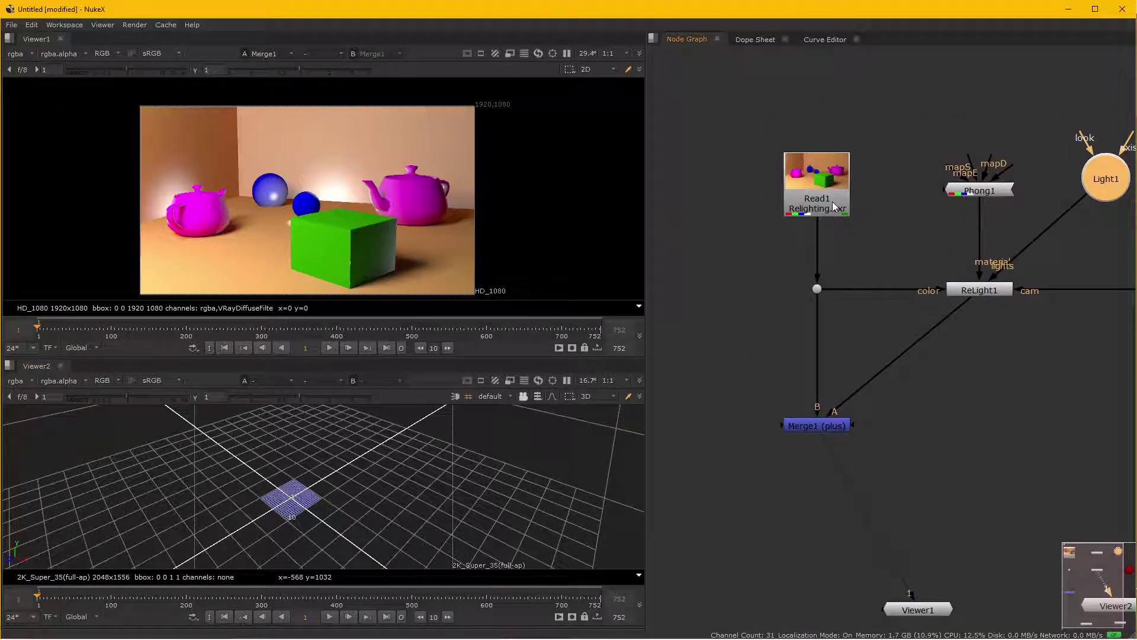
# Connect Read1 to ReLight1's color input, delete the Dot, and rearrange Read1 and Merge1.
pyautogui.moveTo(833, 201); pyautogui.dragTo(832, 115)
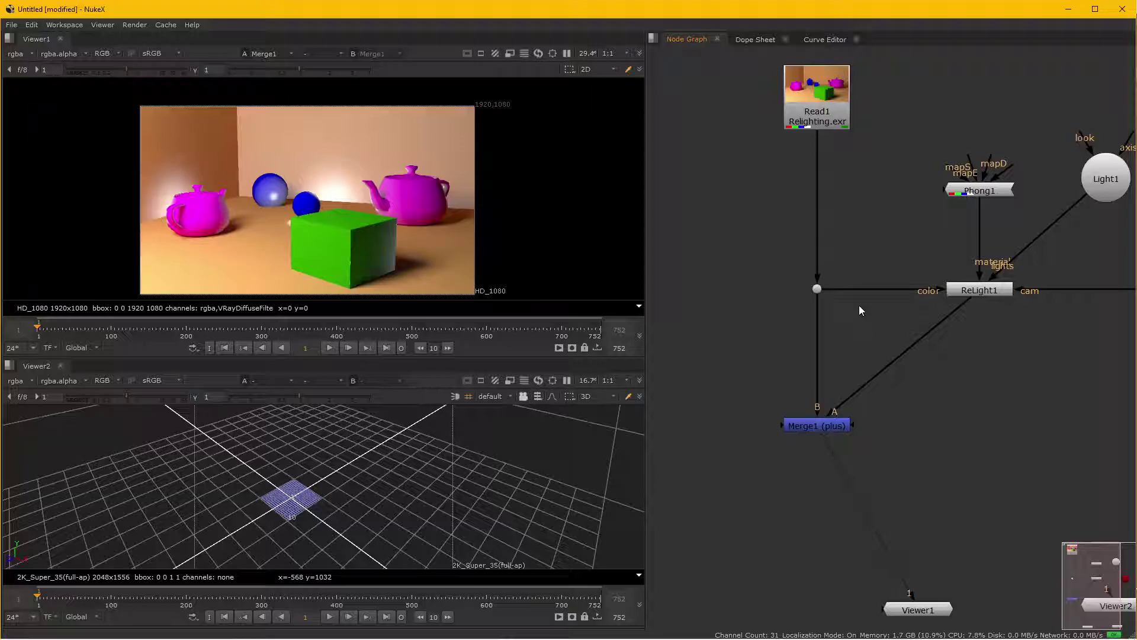
pyautogui.moveTo(842, 289); pyautogui.dragTo(823, 104)
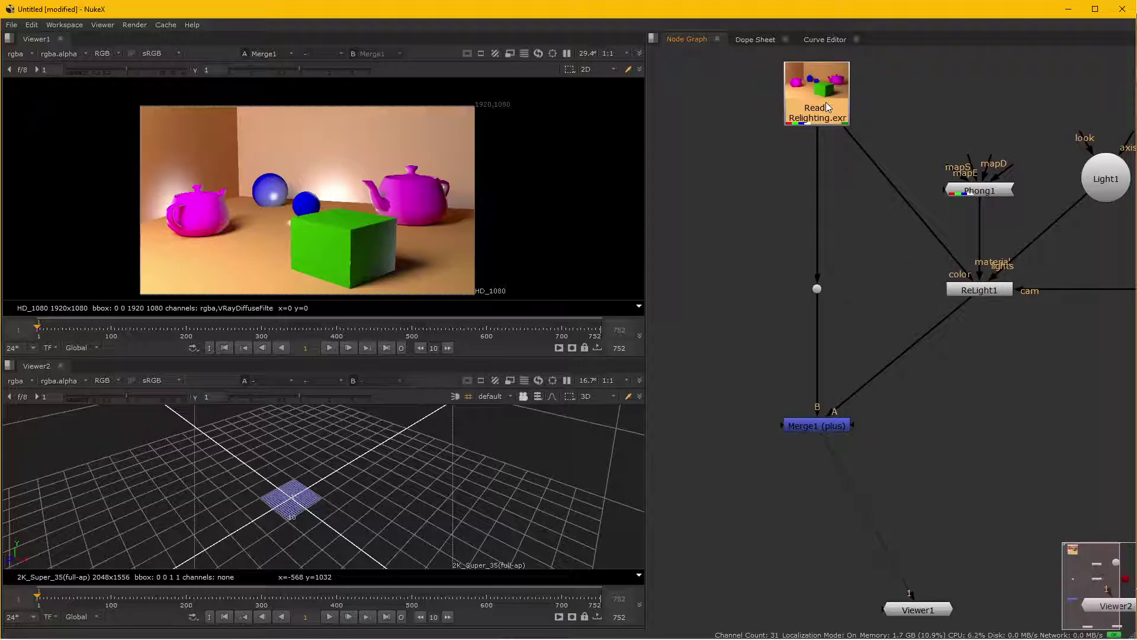
pyautogui.click(817, 290)
pyautogui.press('Delete')
pyautogui.moveTo(818, 118); pyautogui.dragTo(727, 127)
pyautogui.moveTo(816, 425); pyautogui.dragTo(725, 528)
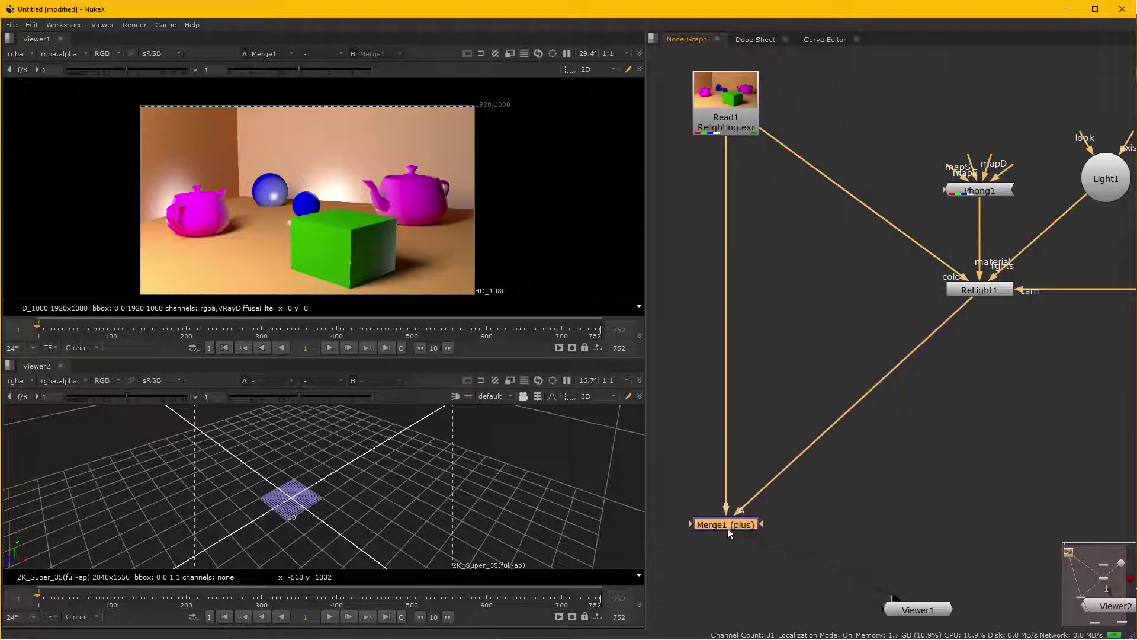
pyautogui.click(776, 333)
# Add Shuffle1 after Read1 using VRaySamplerPoint in and out, green/blue swapped, alpha removed.
pyautogui.press('Tab')
pyautogui.write('sh')
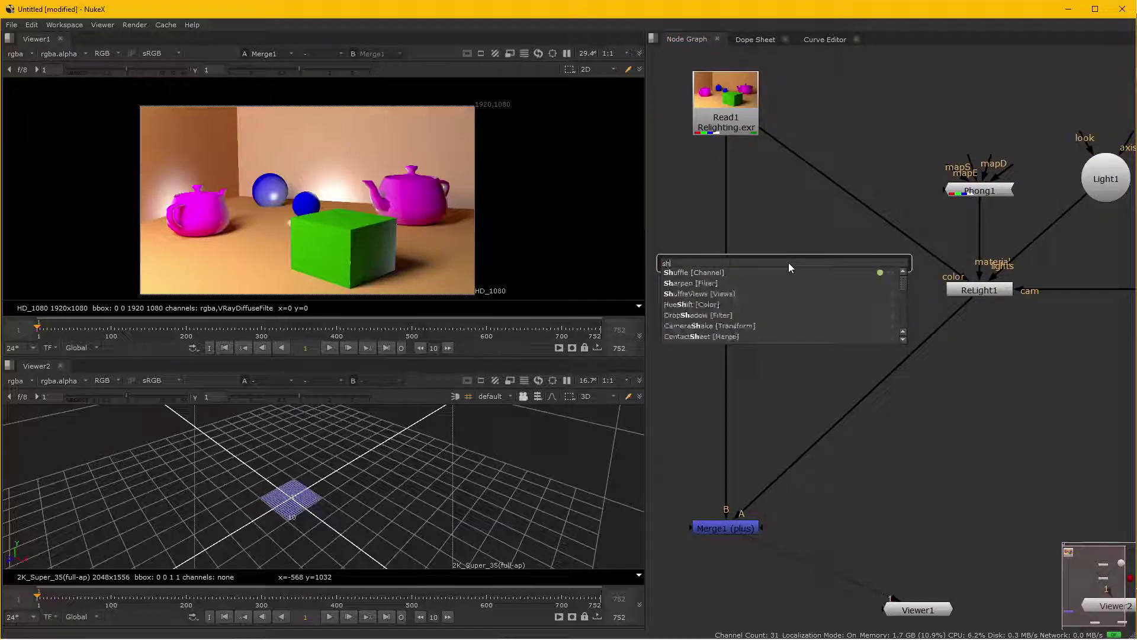
pyautogui.write('uf')
pyautogui.press('Return')
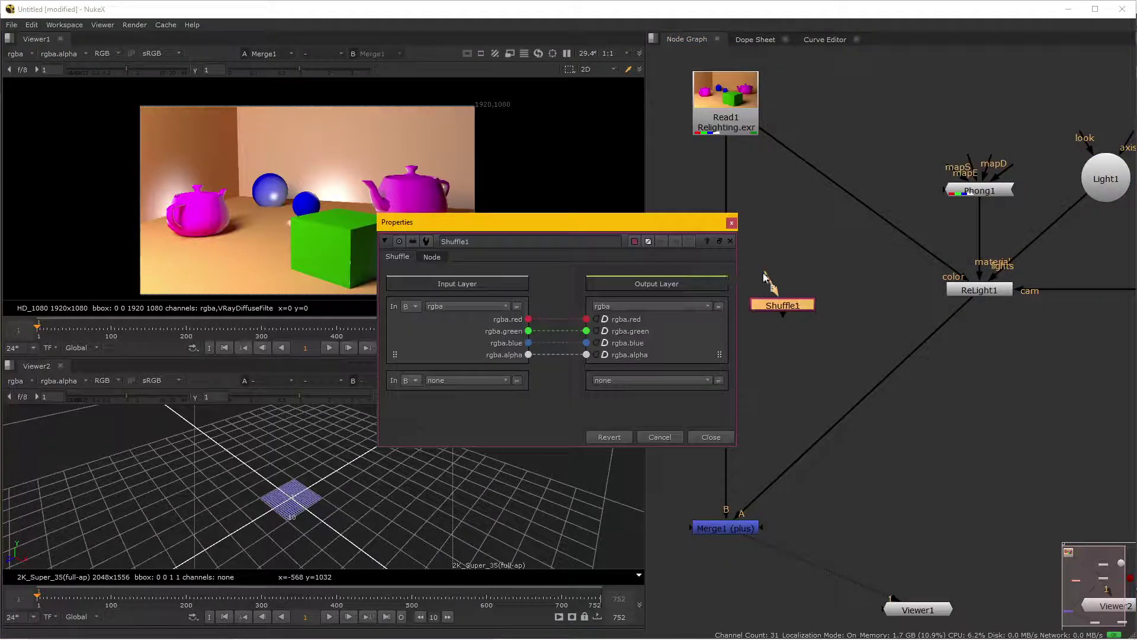
pyautogui.moveTo(787, 307); pyautogui.dragTo(831, 111)
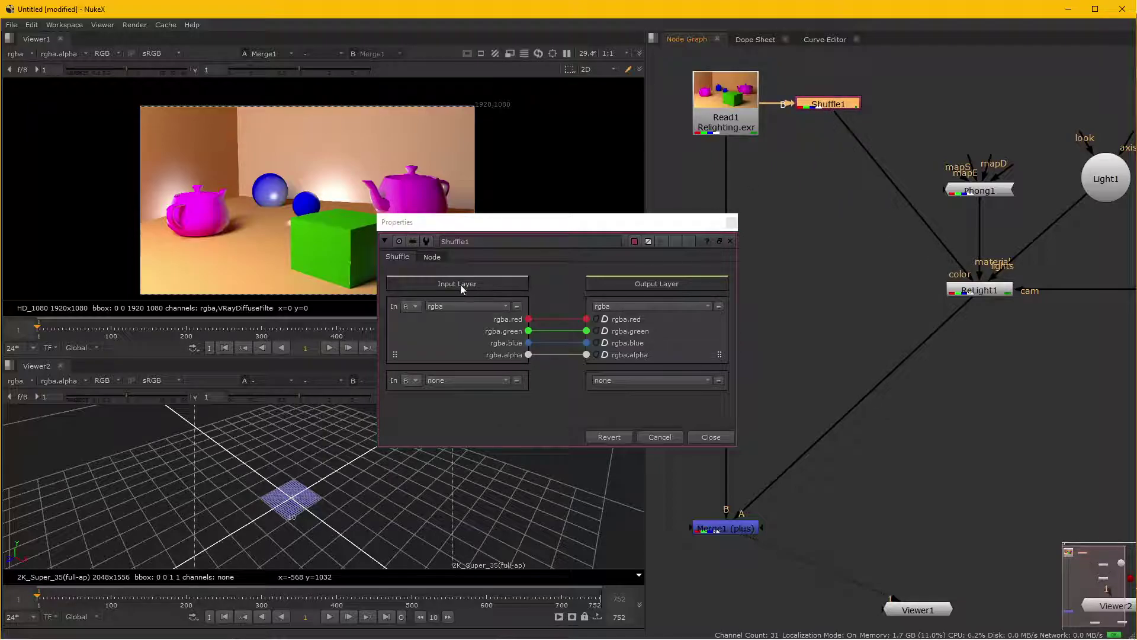
pyautogui.click(450, 303)
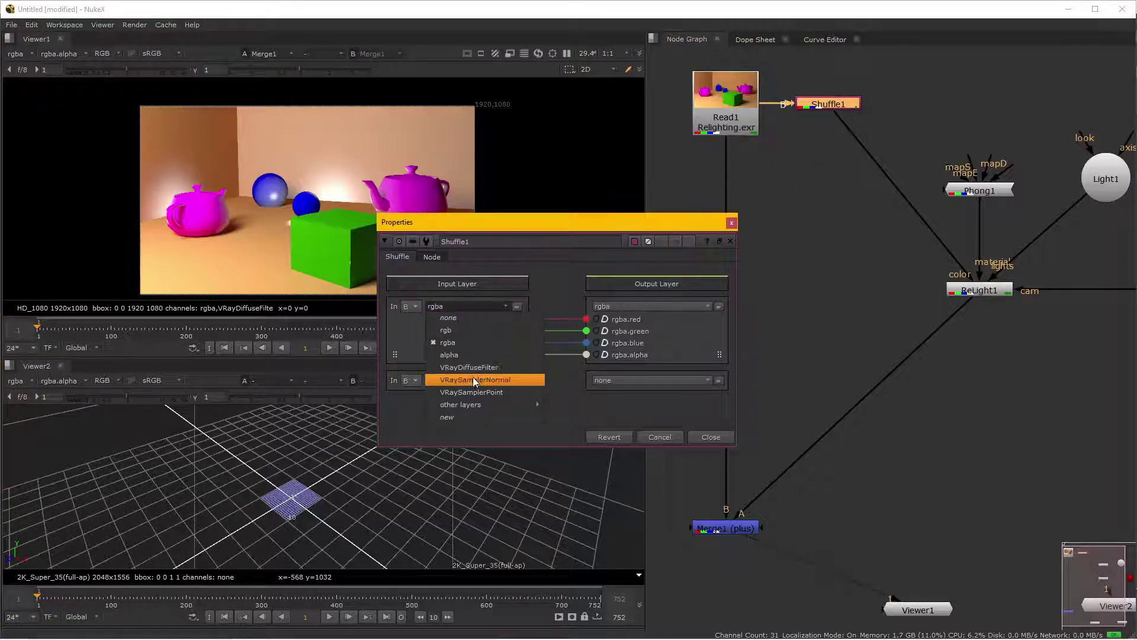
pyautogui.click(477, 392)
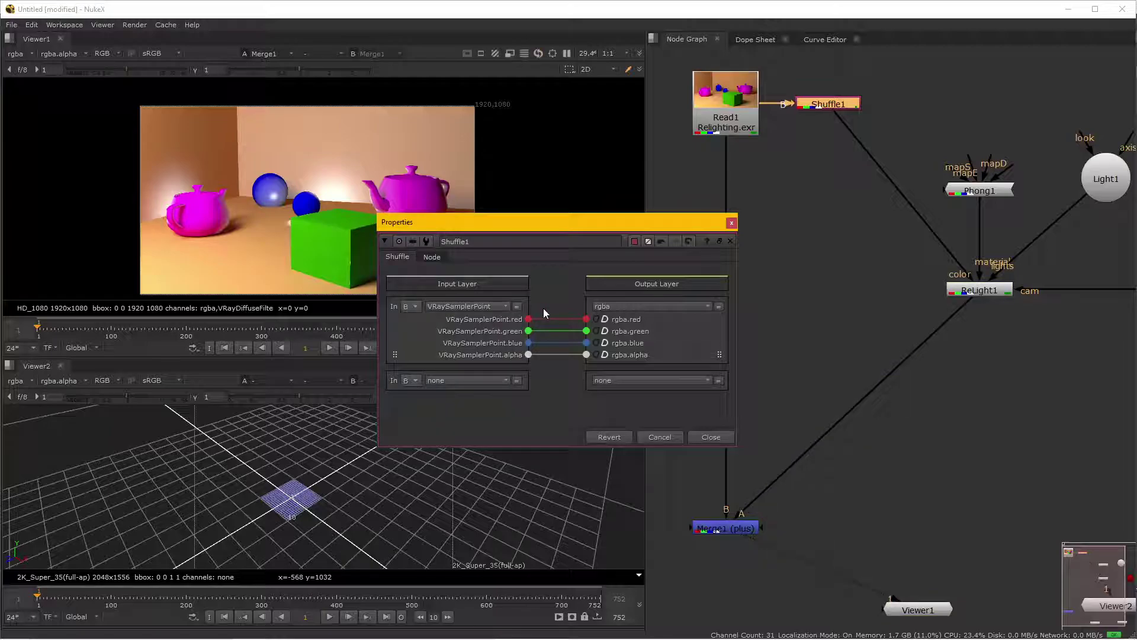
pyautogui.click(651, 307)
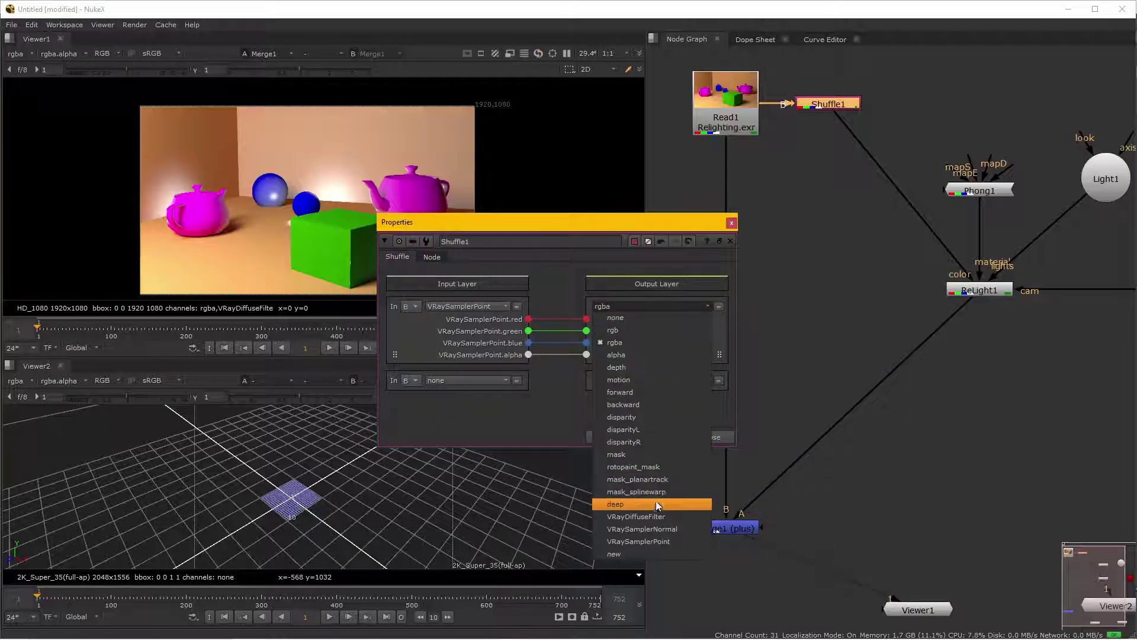
pyautogui.click(652, 541)
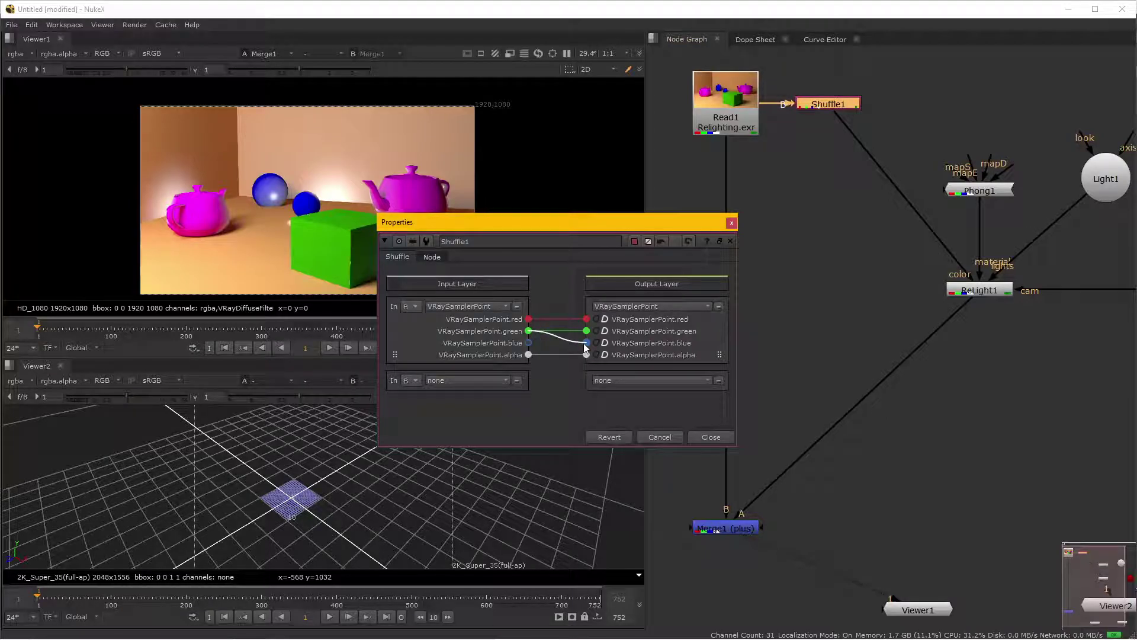
pyautogui.moveTo(527, 343); pyautogui.dragTo(581, 333)
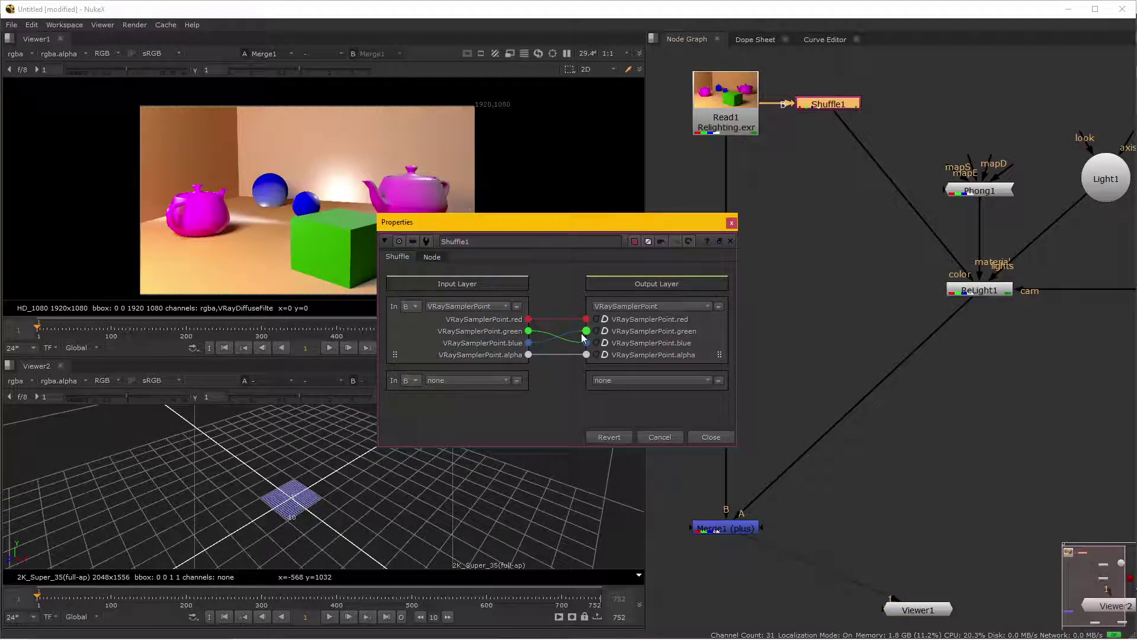
pyautogui.click(528, 354)
pyautogui.click(708, 436)
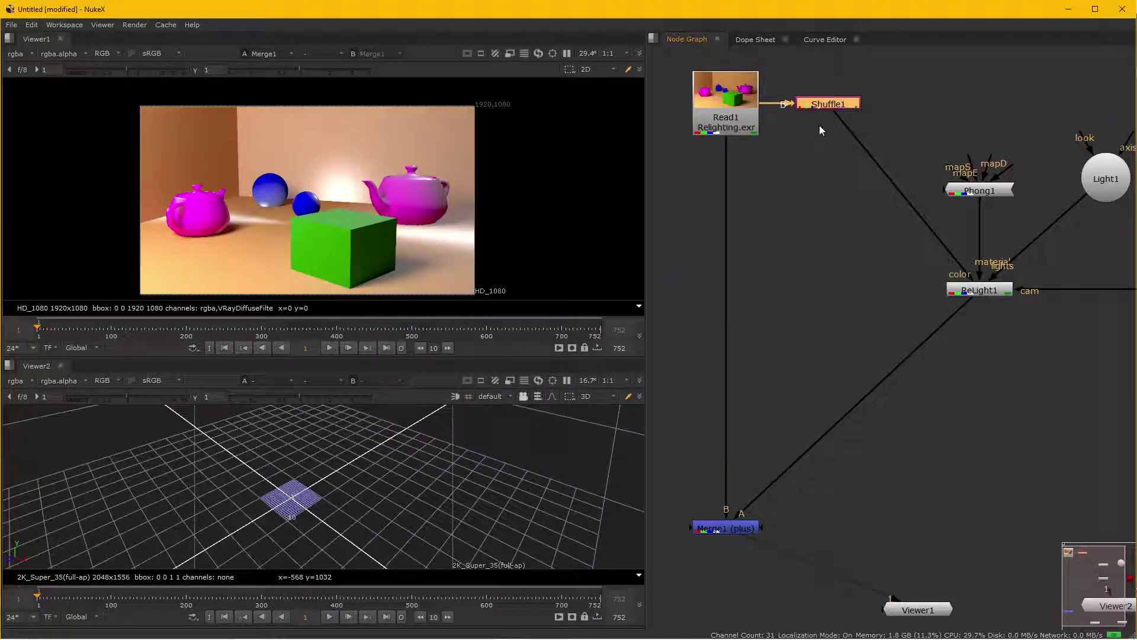
# Add a Grade node below Shuffle1 using the Tab search for 'grade'.
pyautogui.press('Tab')
pyautogui.write('gra')
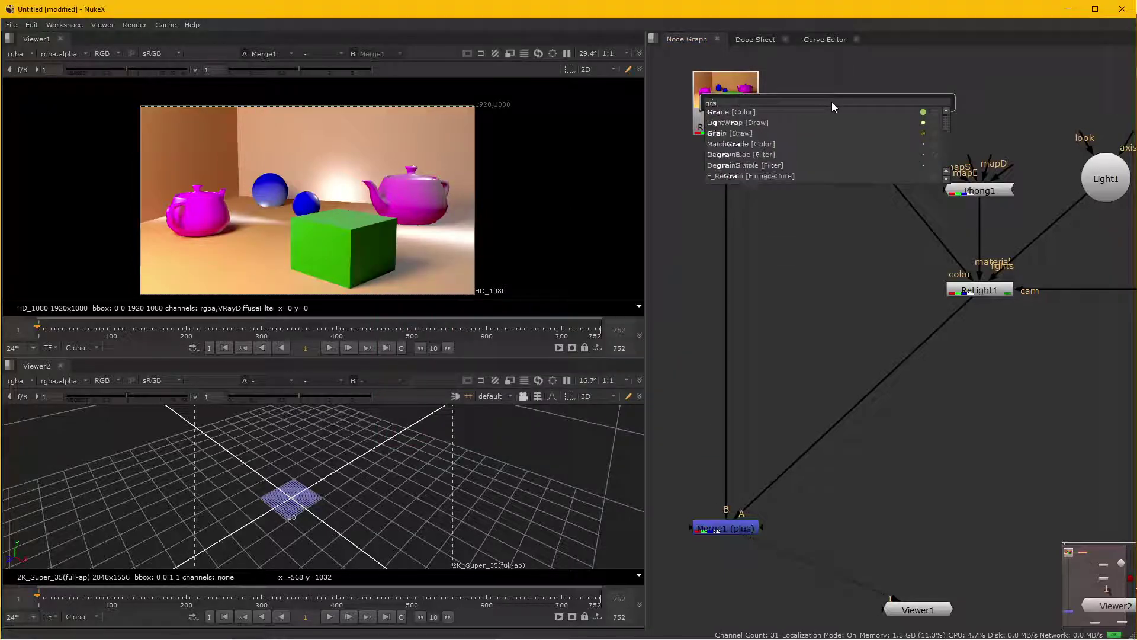
pyautogui.write('de')
pyautogui.click(798, 108)
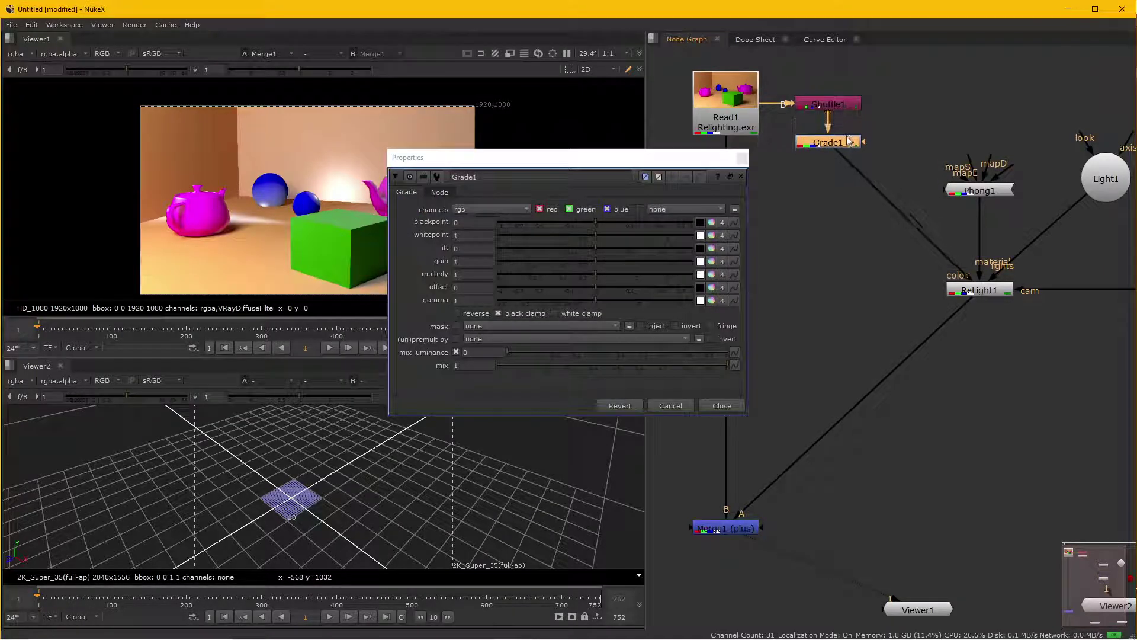
pyautogui.moveTo(848, 140); pyautogui.dragTo(848, 148)
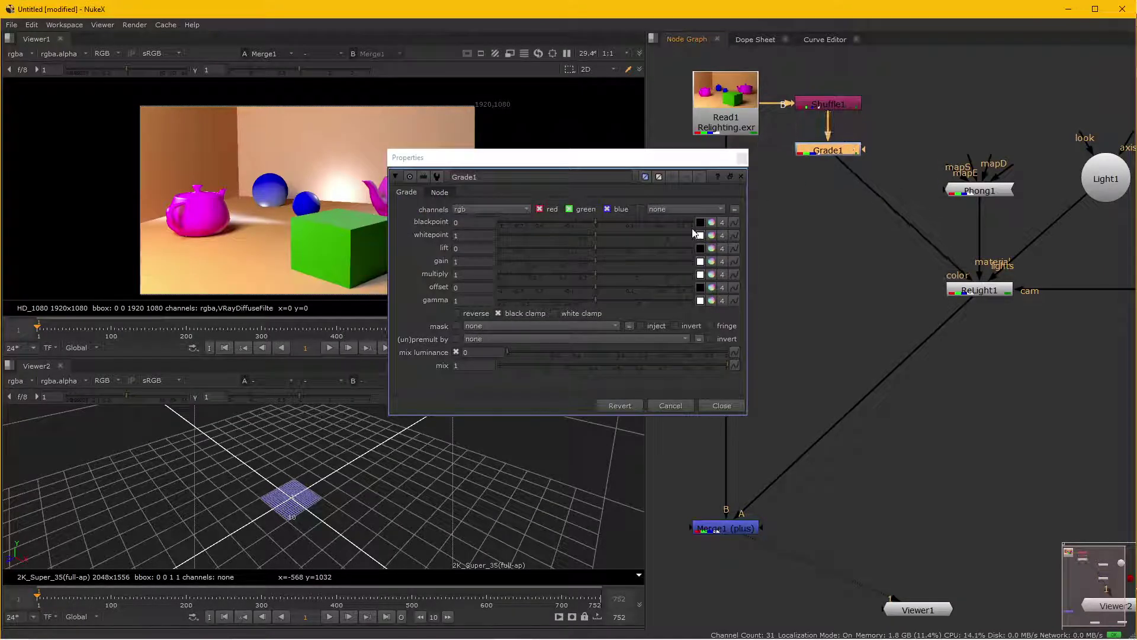
# Set Grade1 to the VRaySamplerPoint channels with a multiply of -1.
pyautogui.click(539, 209)
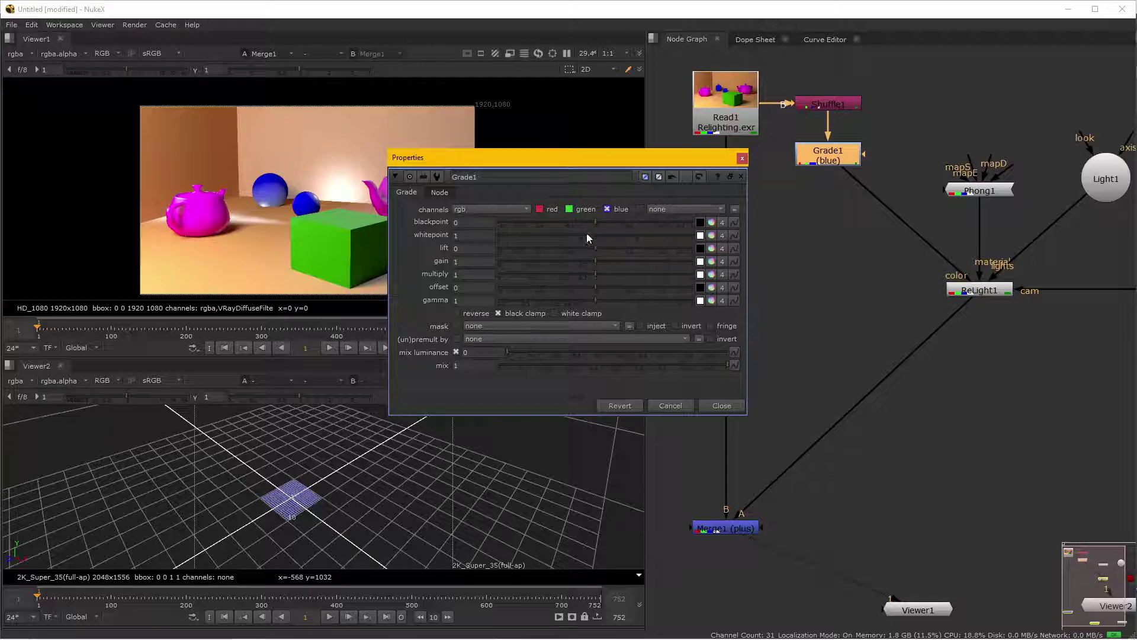
pyautogui.click(480, 209)
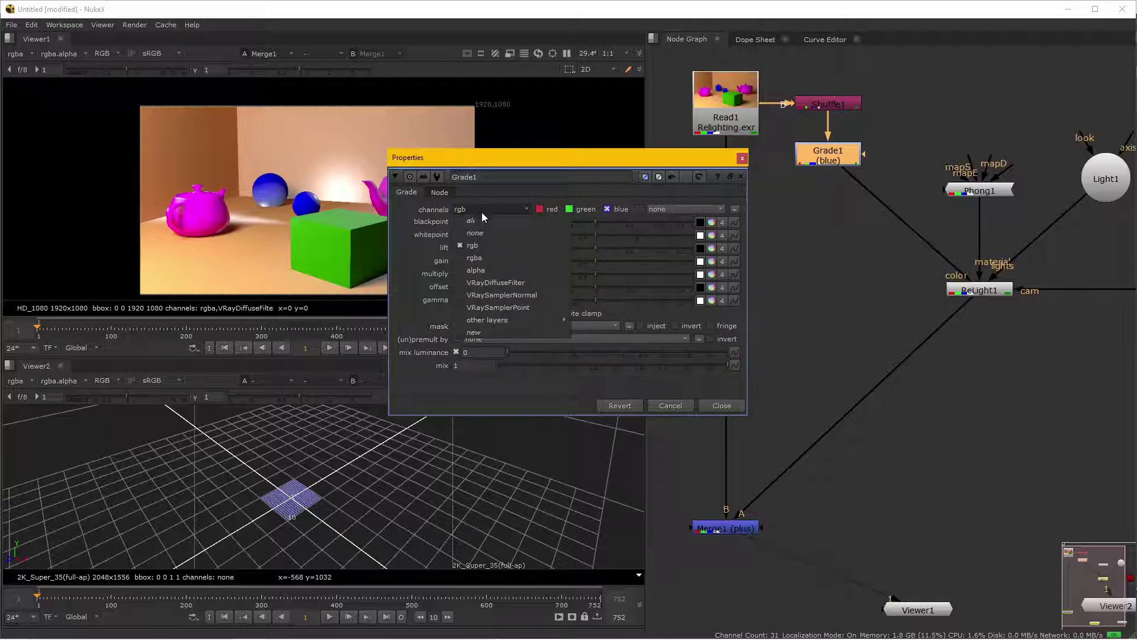
pyautogui.click(500, 308)
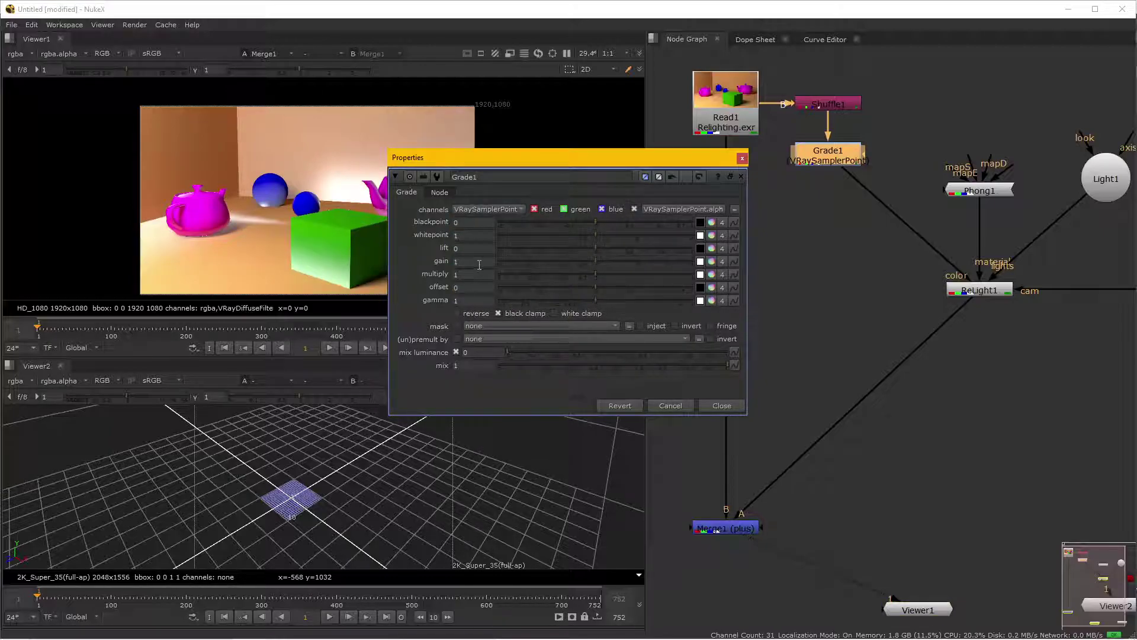
pyautogui.click(456, 275)
pyautogui.write('-')
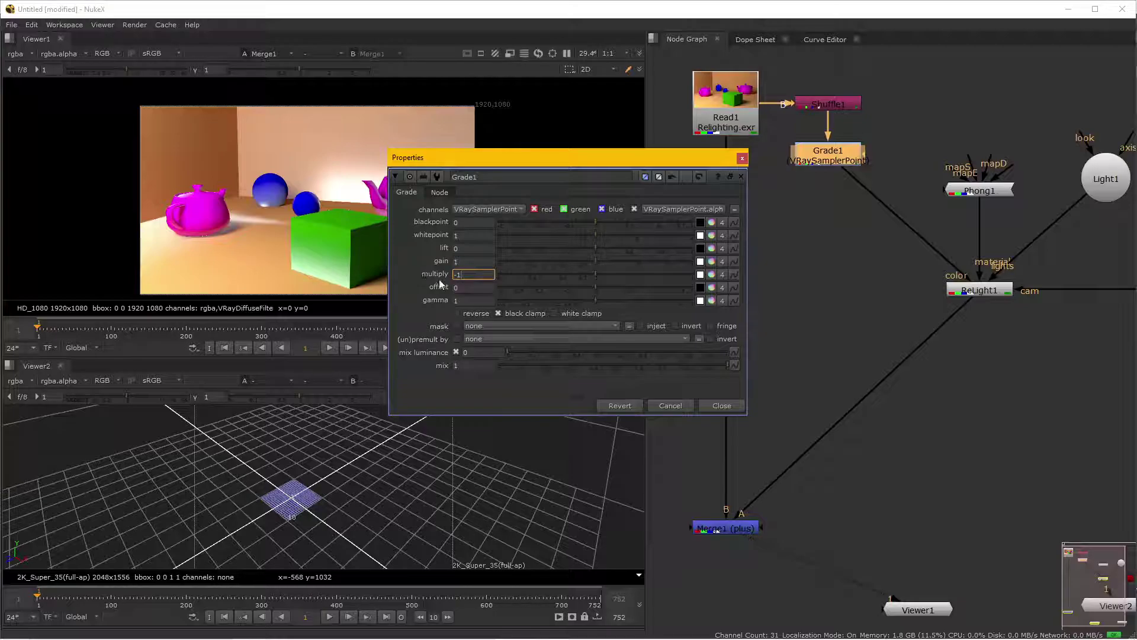
pyautogui.click(497, 312)
pyautogui.click(730, 405)
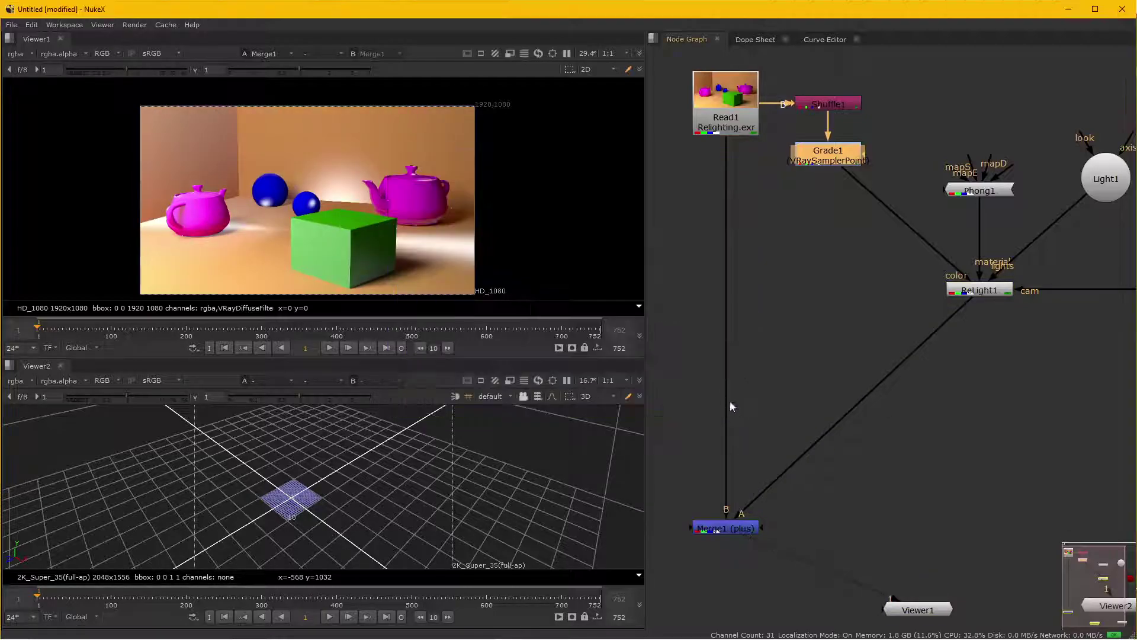
# Insert a Shuffle node below Grade1 via the Tab search 'shufl'.
pyautogui.press('Tab')
pyautogui.write('shufl')
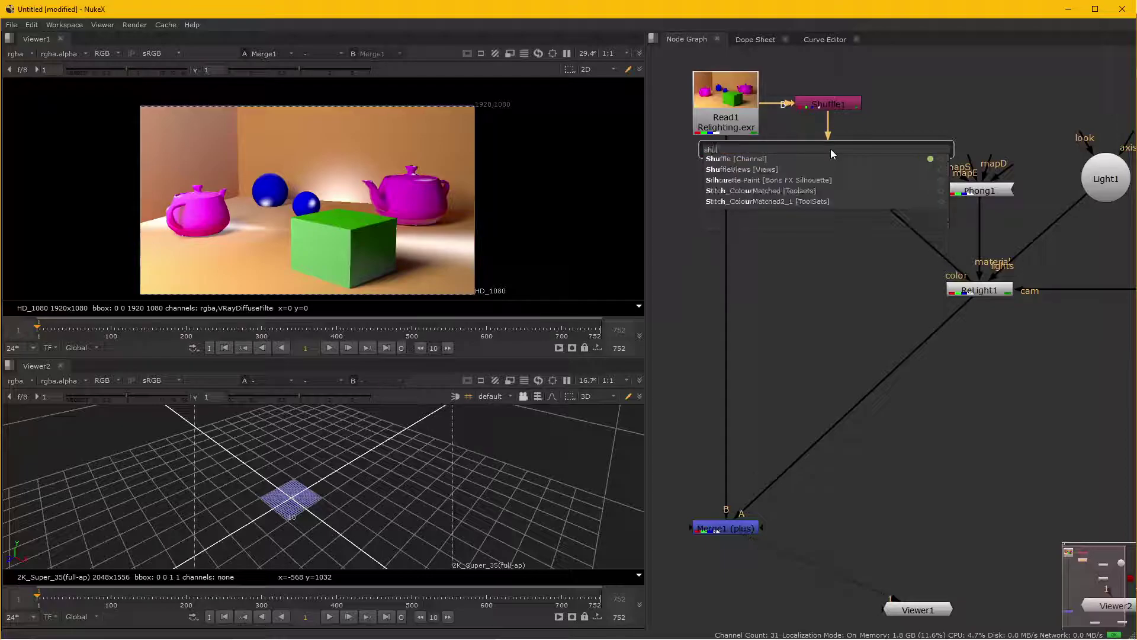
pyautogui.click(770, 160)
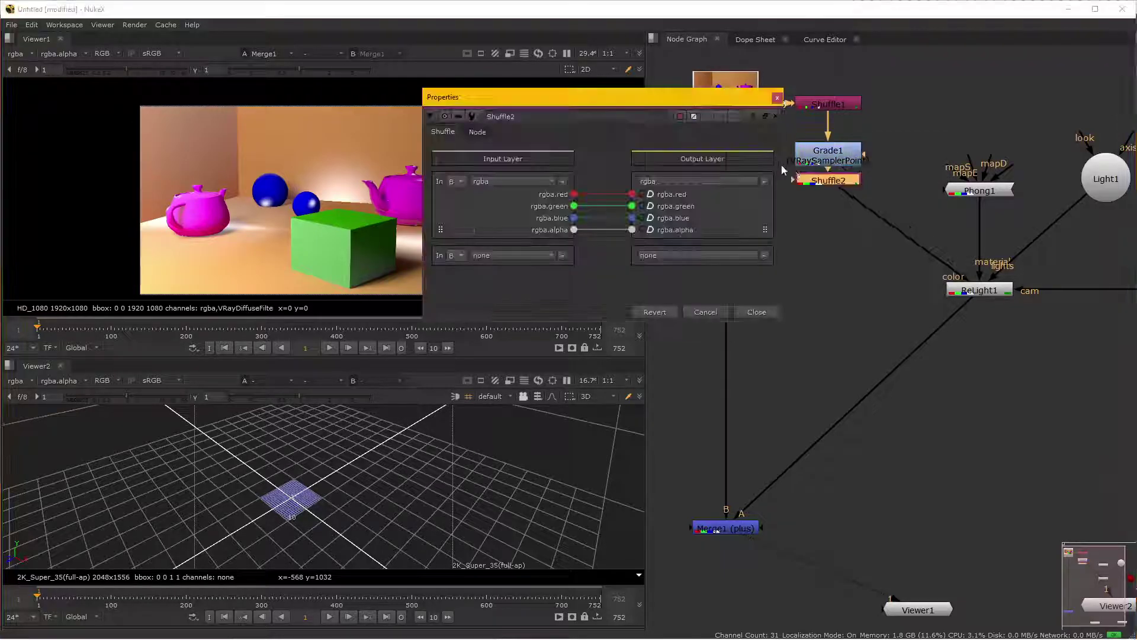
# Set Shuffle2's input and output layers to VRaySamplerNormal, routing green into blue.
pyautogui.click(517, 181)
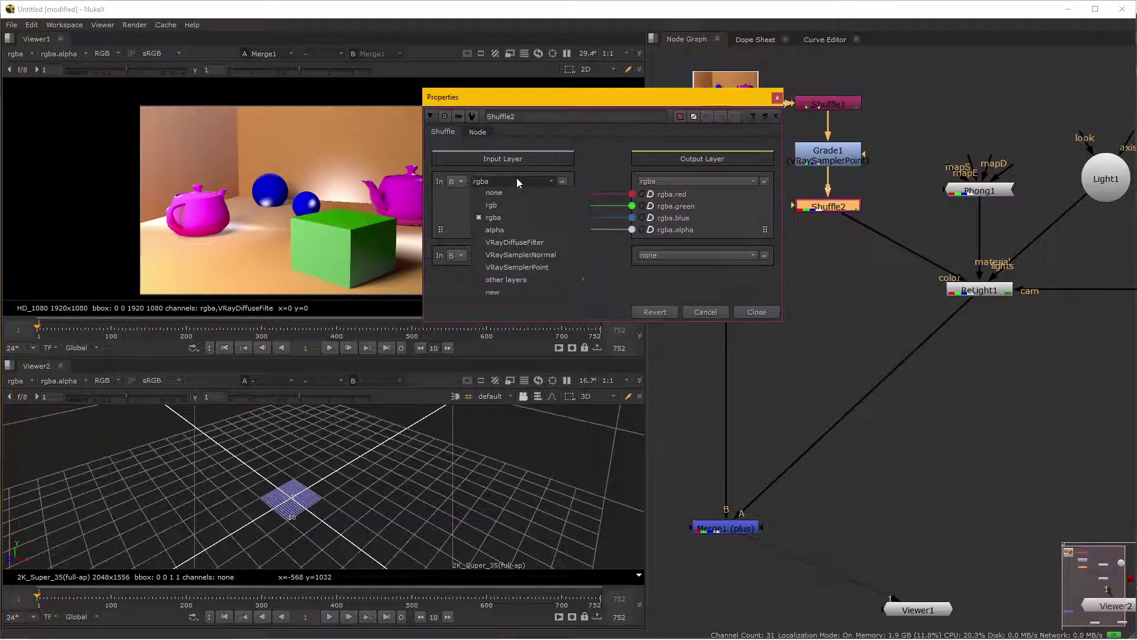
pyautogui.click(517, 251)
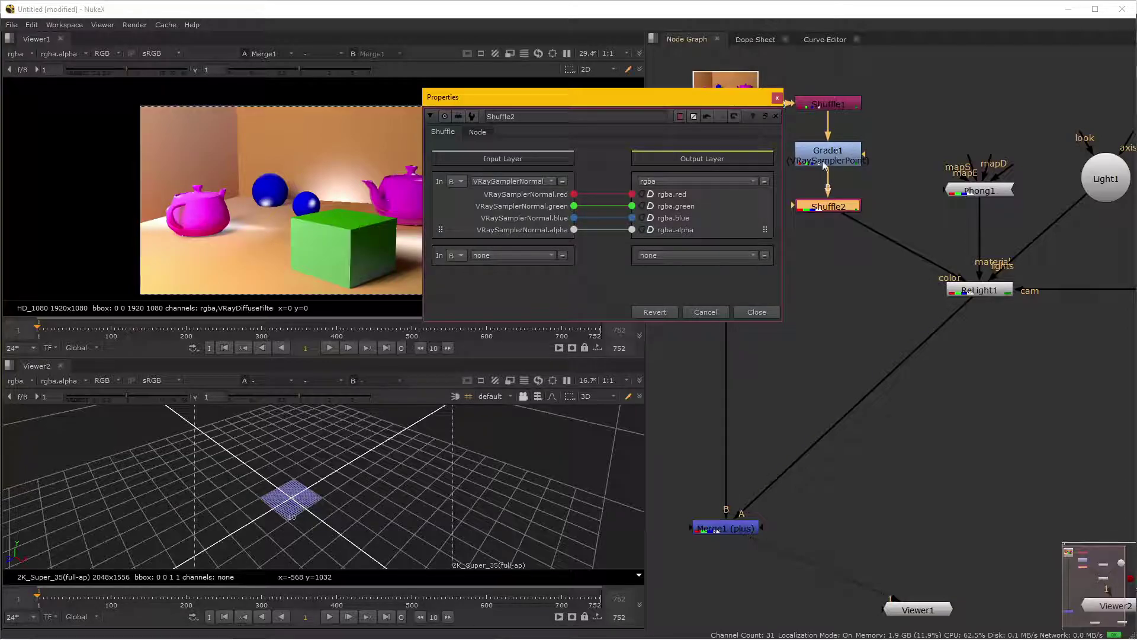
pyautogui.click(679, 182)
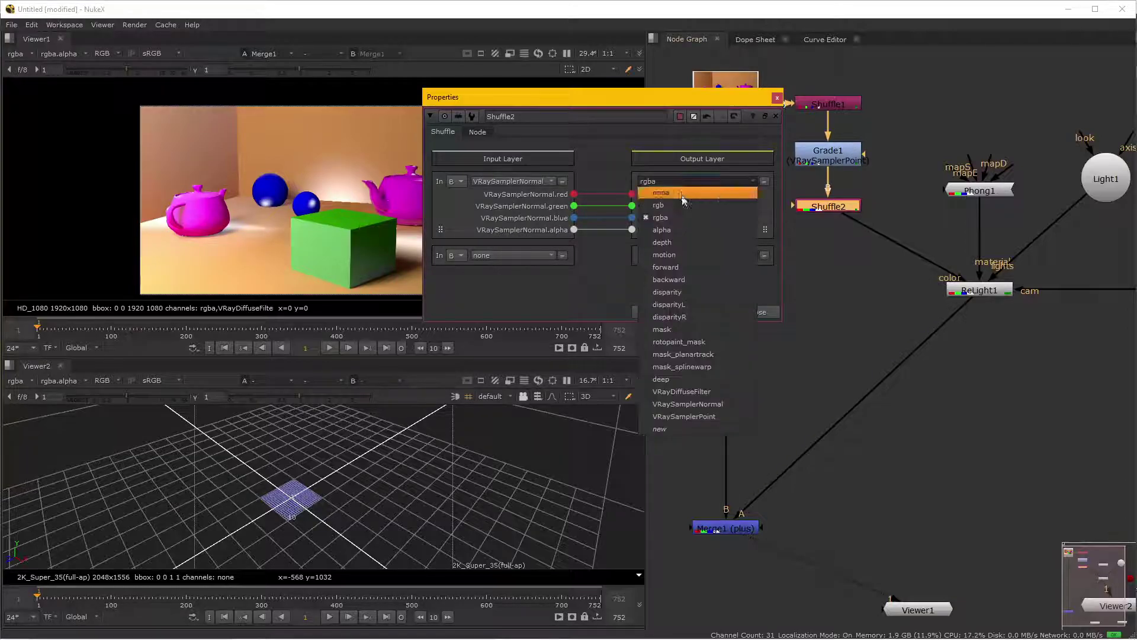
pyautogui.click(688, 400)
pyautogui.moveTo(575, 206)
pyautogui.mouseDown()
pyautogui.moveTo(632, 217)
pyautogui.moveTo(633, 207)
pyautogui.mouseUp()
pyautogui.click(752, 312)
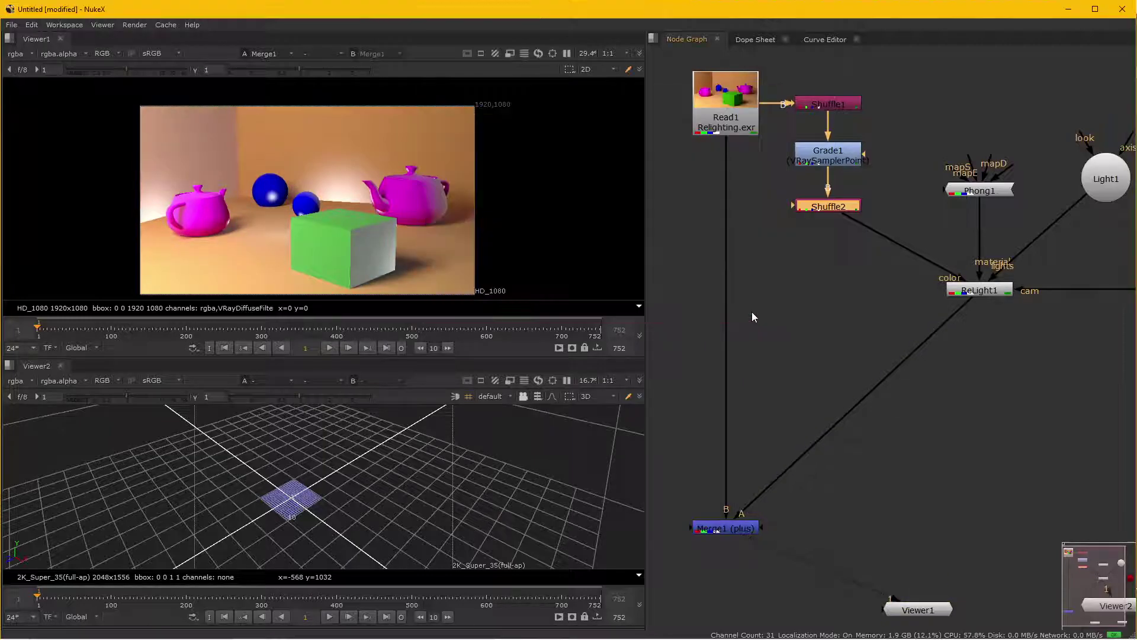
# Add Grade2 below Shuffle2, multiplying the VRaySamplerNormal channels by -1.
pyautogui.press('Tab')
pyautogui.write('grade')
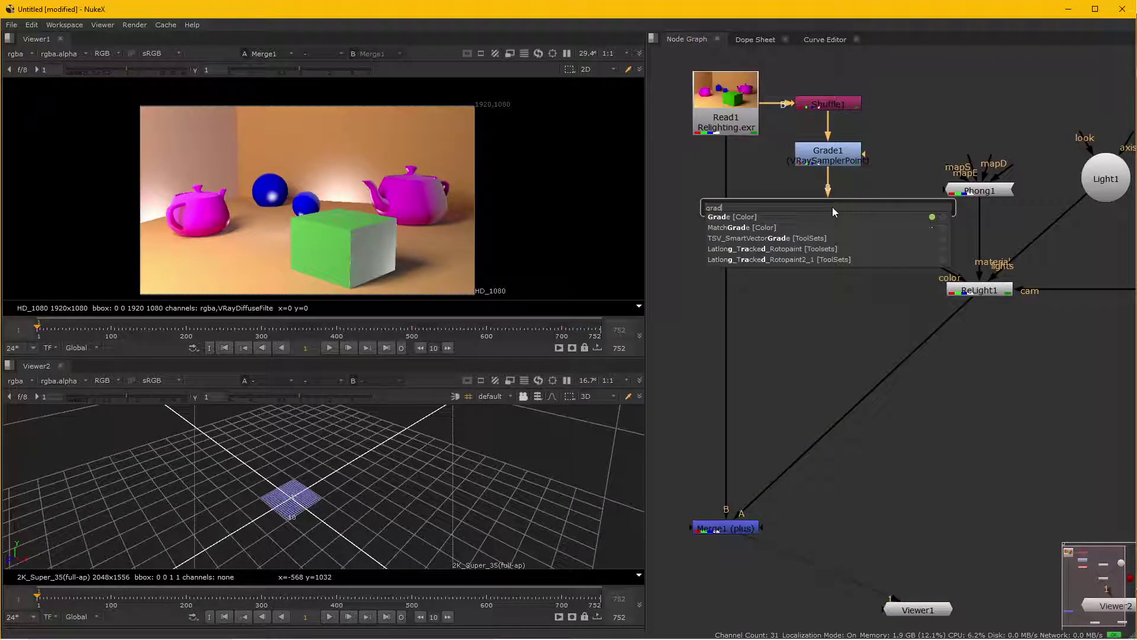
pyautogui.press('Return')
pyautogui.moveTo(839, 240); pyautogui.dragTo(838, 256)
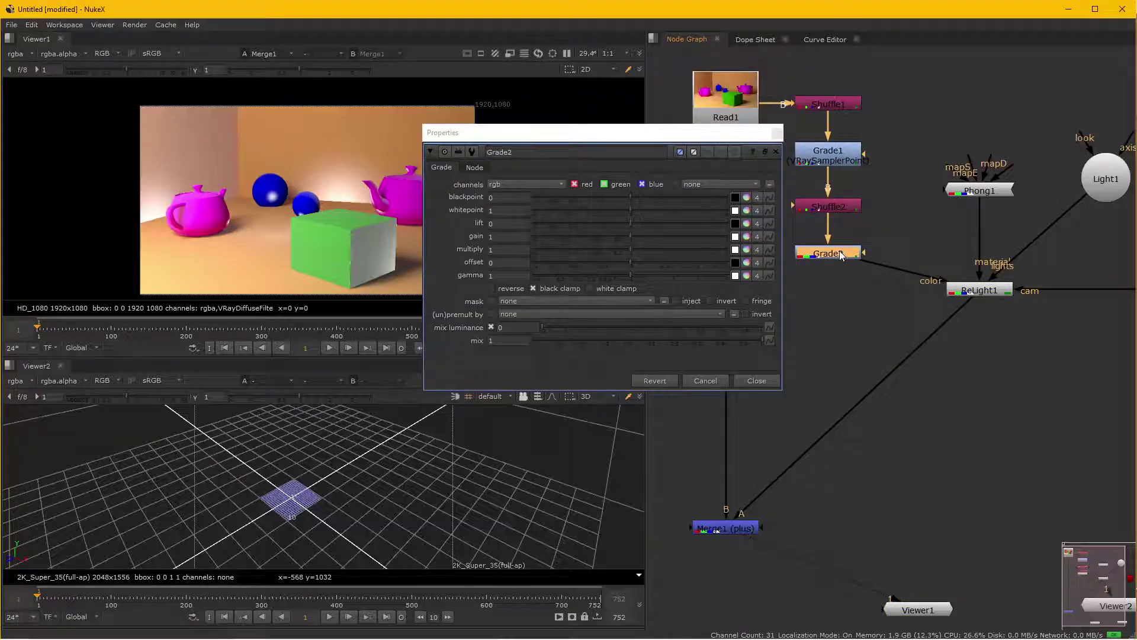
pyautogui.click(584, 186)
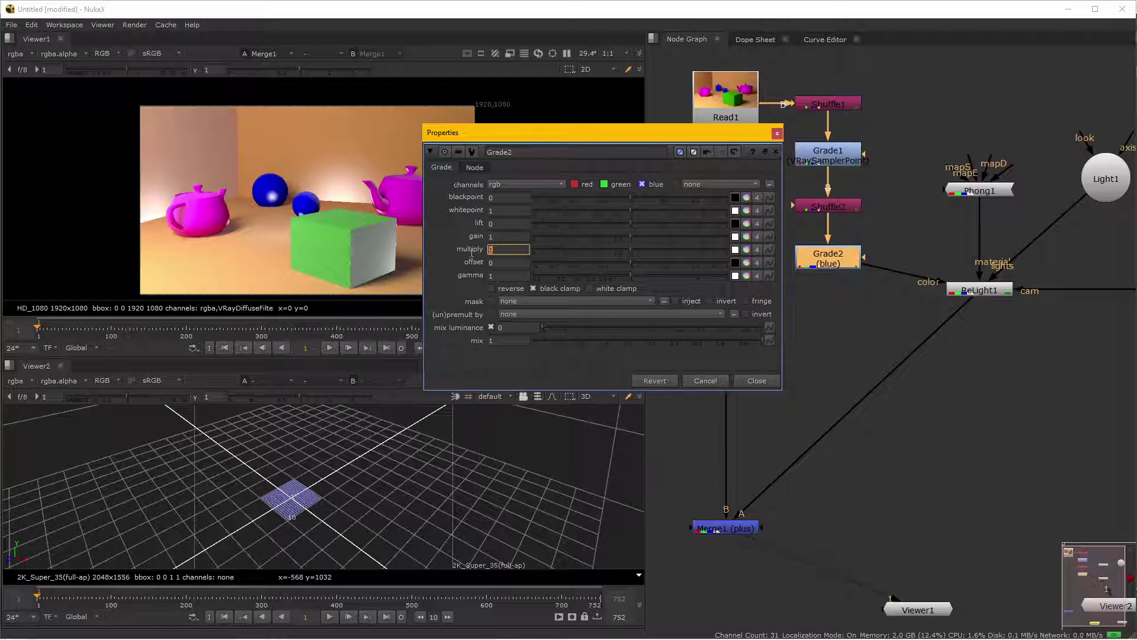
pyautogui.write('-1')
pyautogui.press('Return')
pyautogui.click(525, 185)
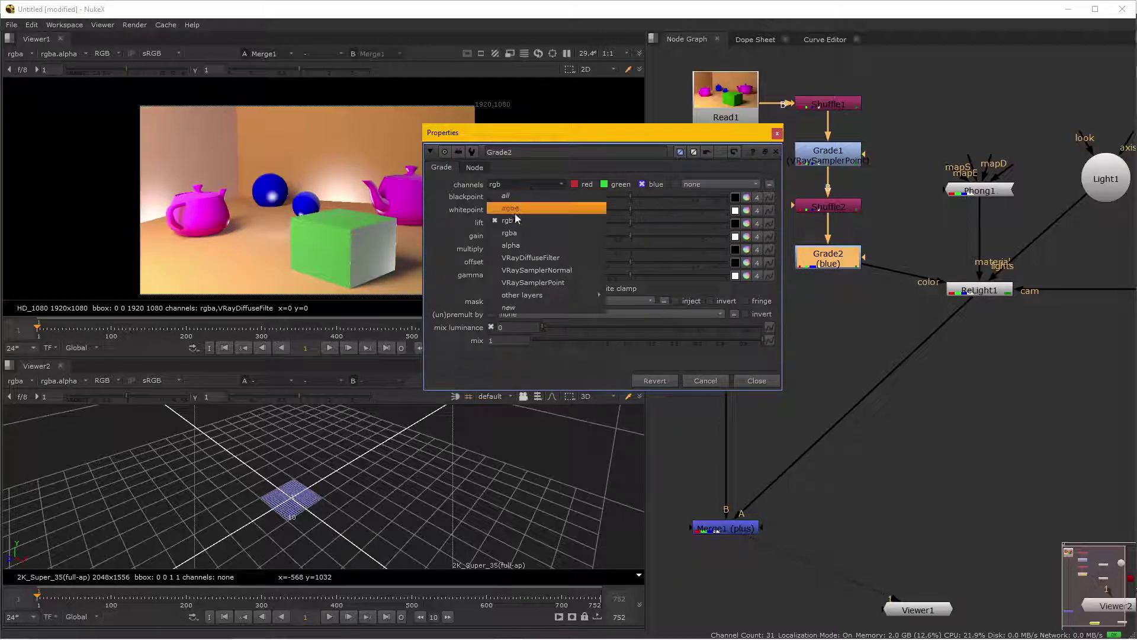
pyautogui.click(522, 269)
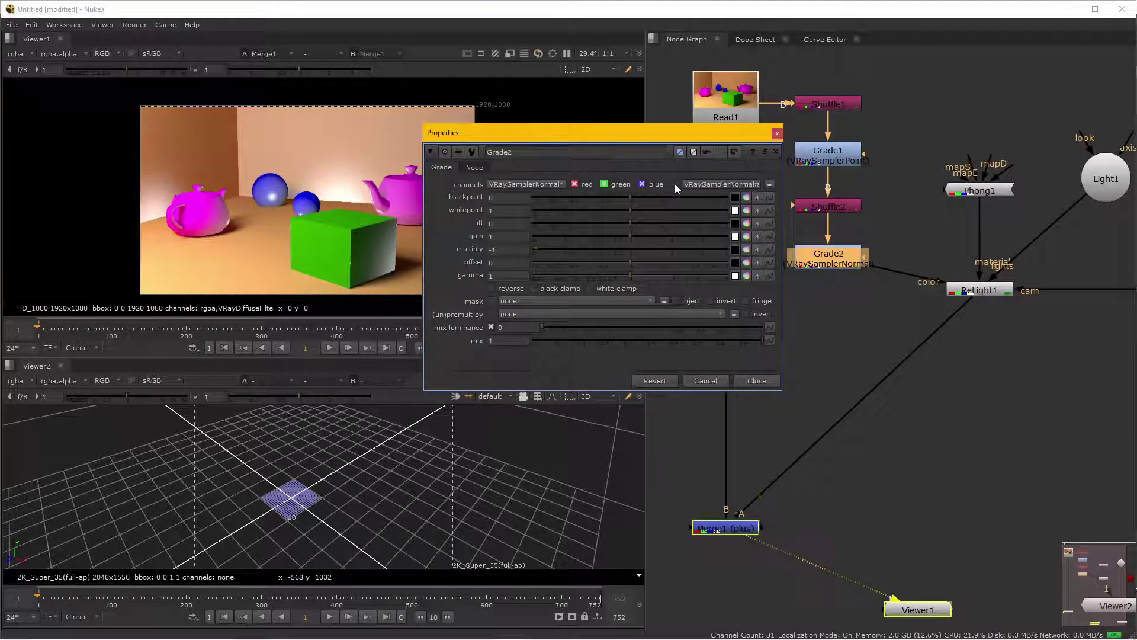
pyautogui.click(756, 380)
# Limit Grade1 and Grade2 to the blue channel only, excluding red, green and alpha.
pyautogui.doubleClick(828, 150)
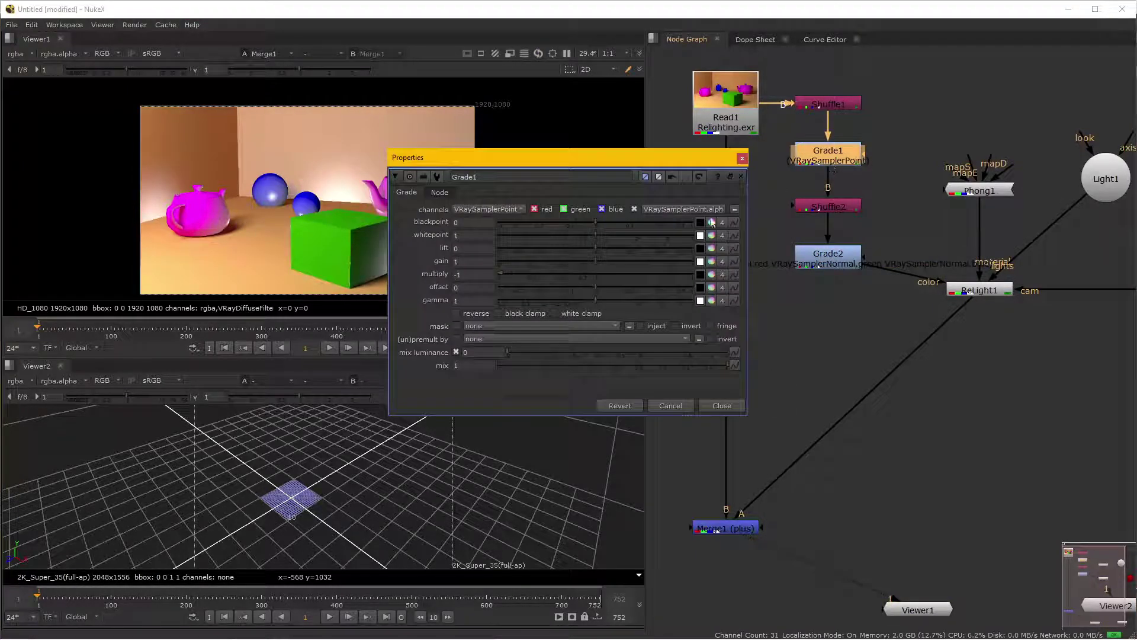
pyautogui.click(634, 209)
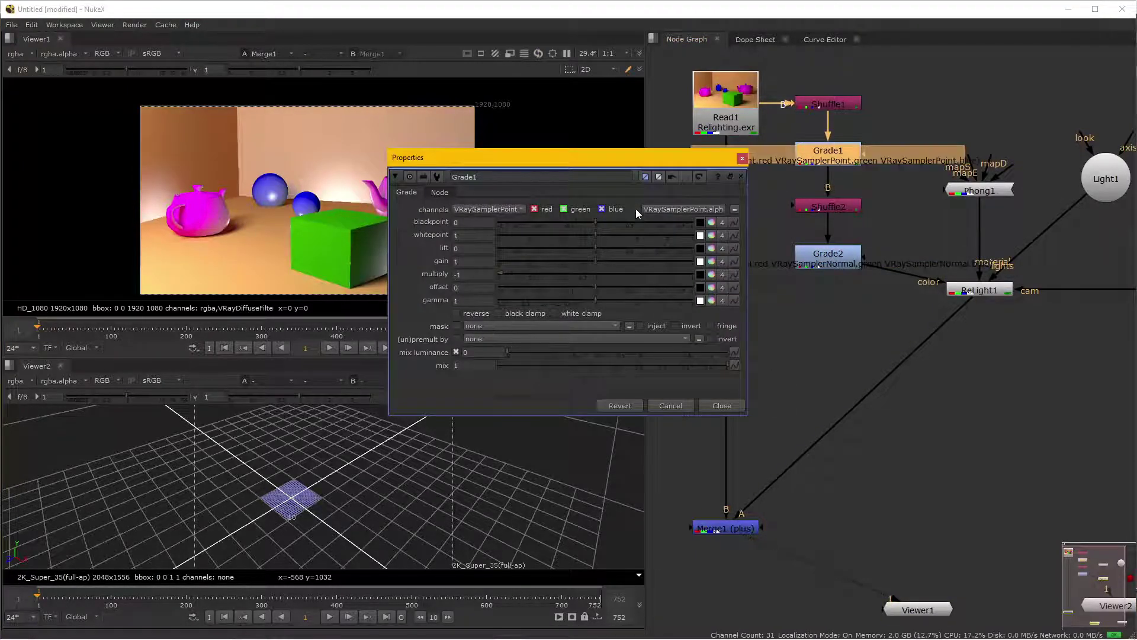
pyautogui.click(534, 209)
pyautogui.click(564, 209)
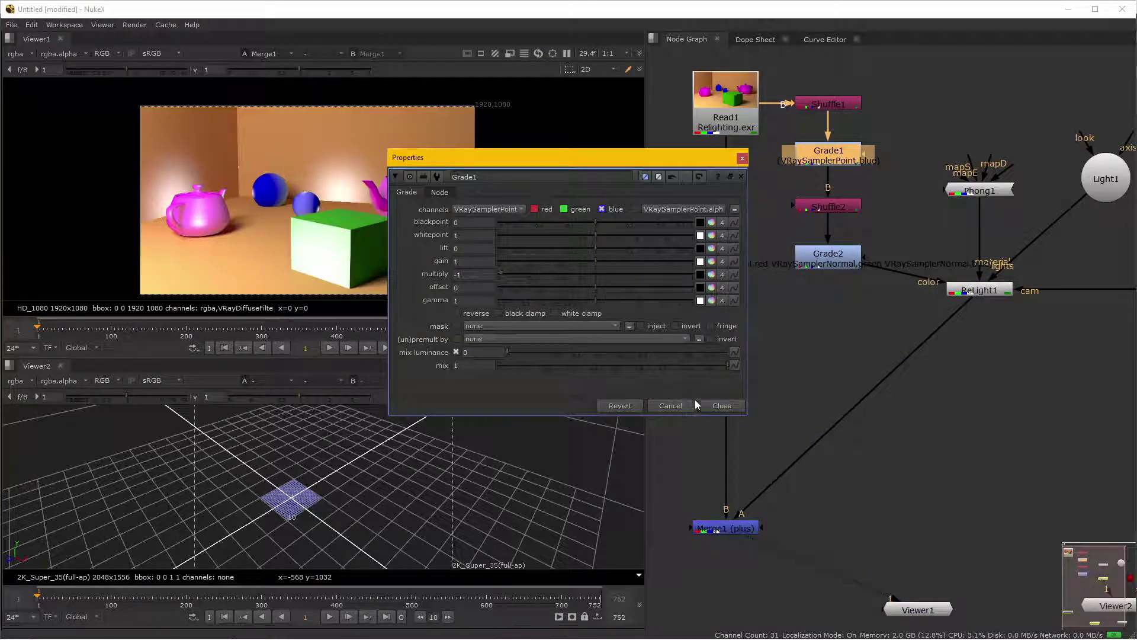
pyautogui.click(719, 405)
pyautogui.doubleClick(827, 264)
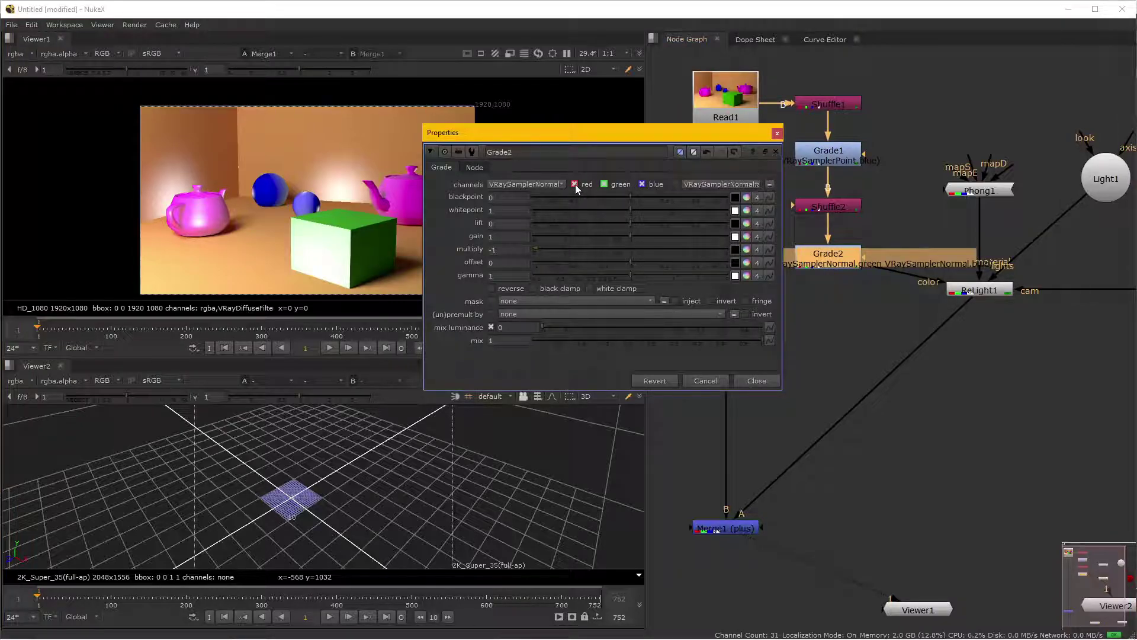
pyautogui.click(575, 184)
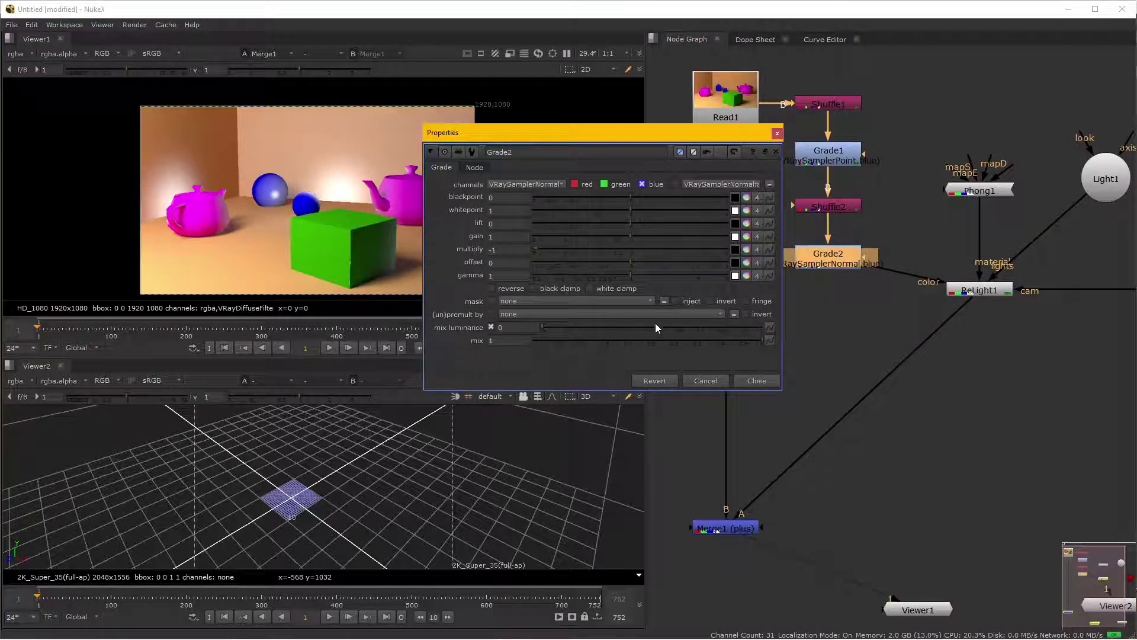
pyautogui.click(756, 380)
# Tidy the node graph, moving Grade2 further below Shuffle2.
pyautogui.moveTo(829, 259); pyautogui.dragTo(829, 291)
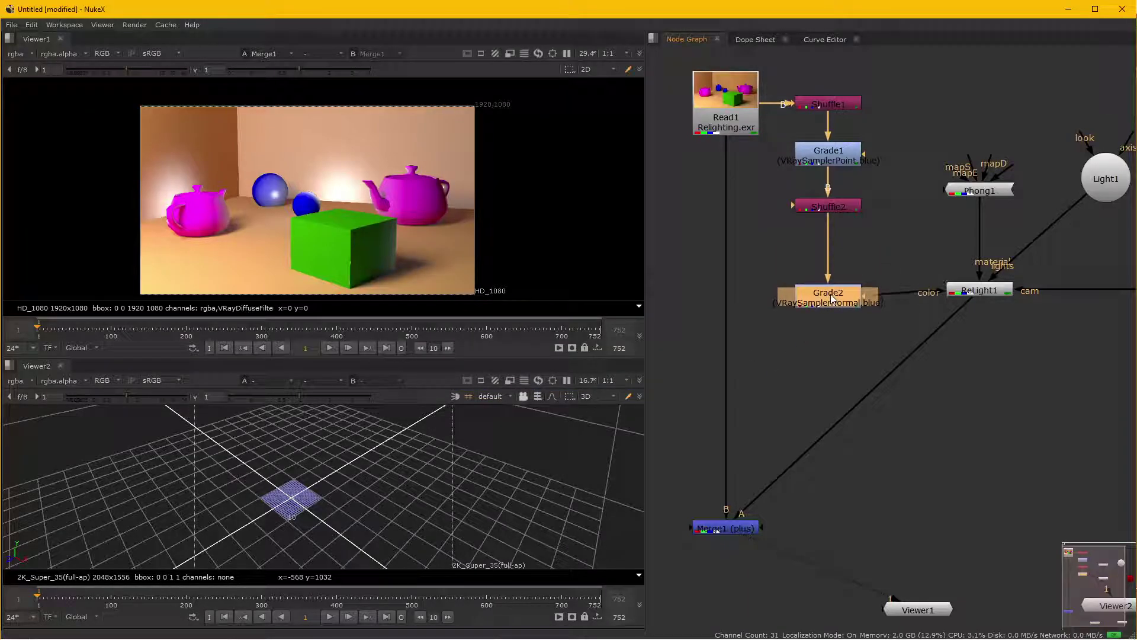
pyautogui.scroll(-1, 812, 400)
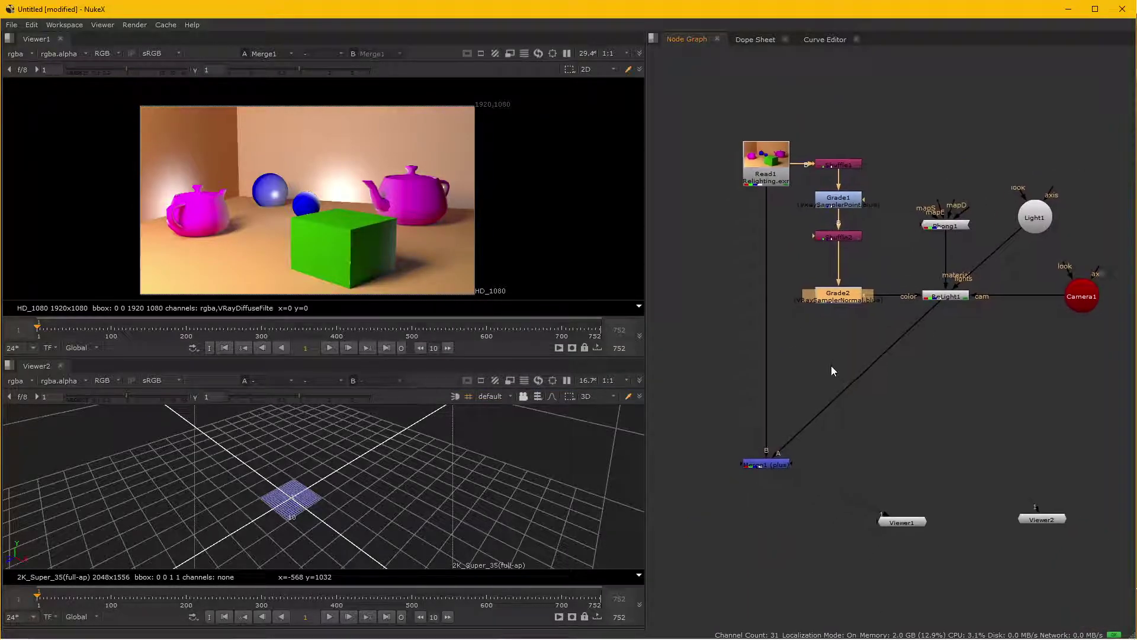
pyautogui.scroll(-1, 830, 365)
pyautogui.moveTo(812, 96); pyautogui.dragTo(884, 308)
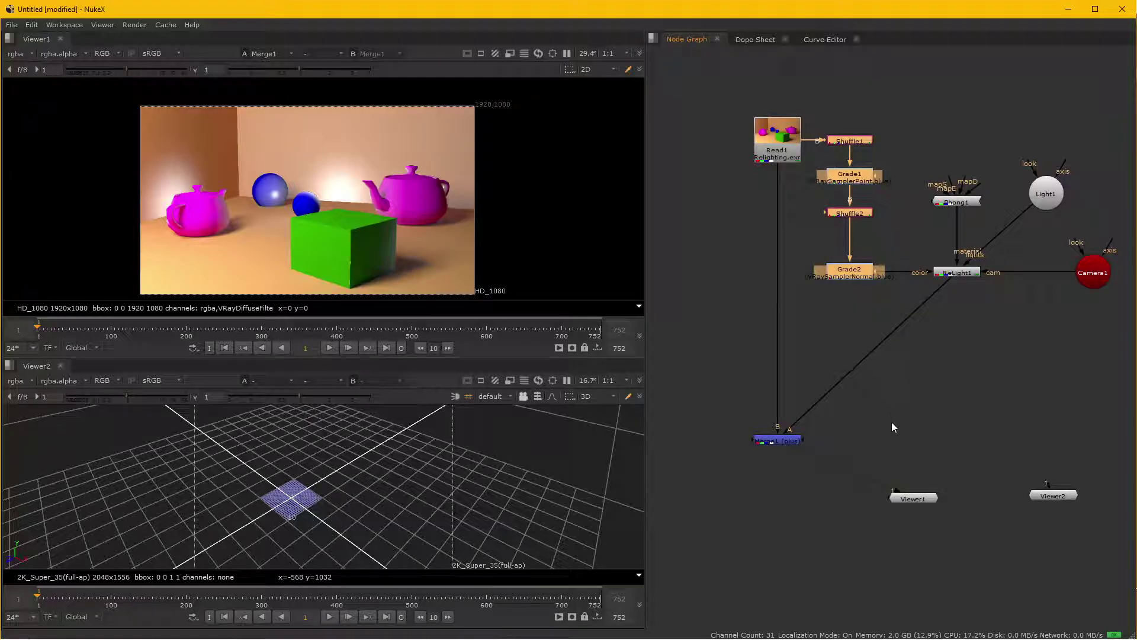
pyautogui.click(783, 442)
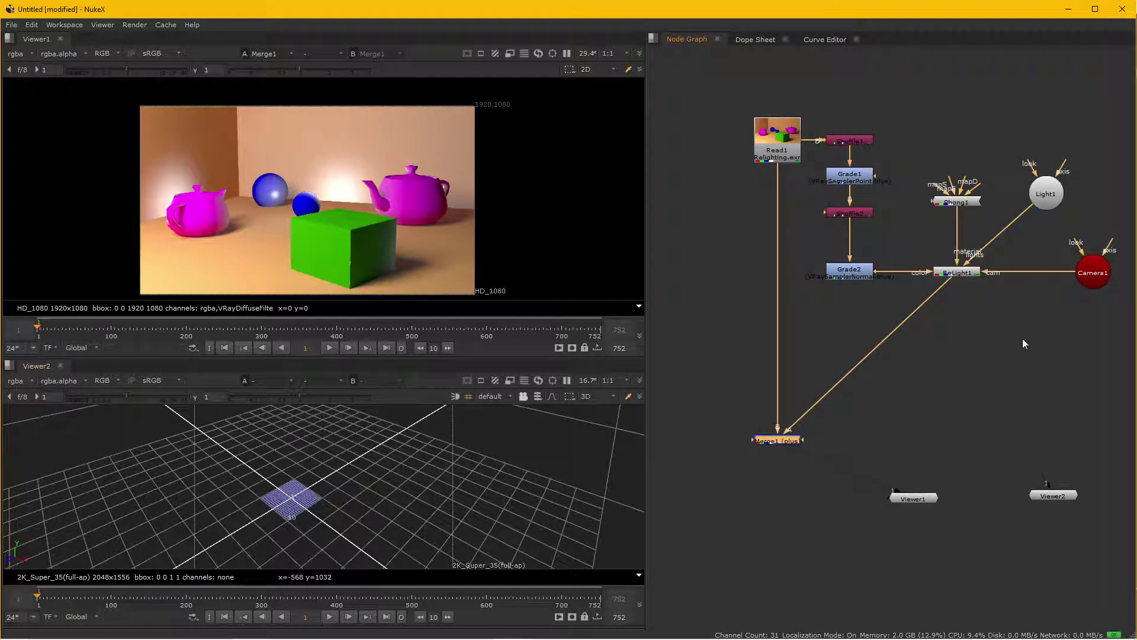
# Dock Light1's properties and drag the light to about y 19.4, x 22.6.
pyautogui.doubleClick(1042, 196)
pyautogui.moveTo(743, 233); pyautogui.dragTo(976, 349)
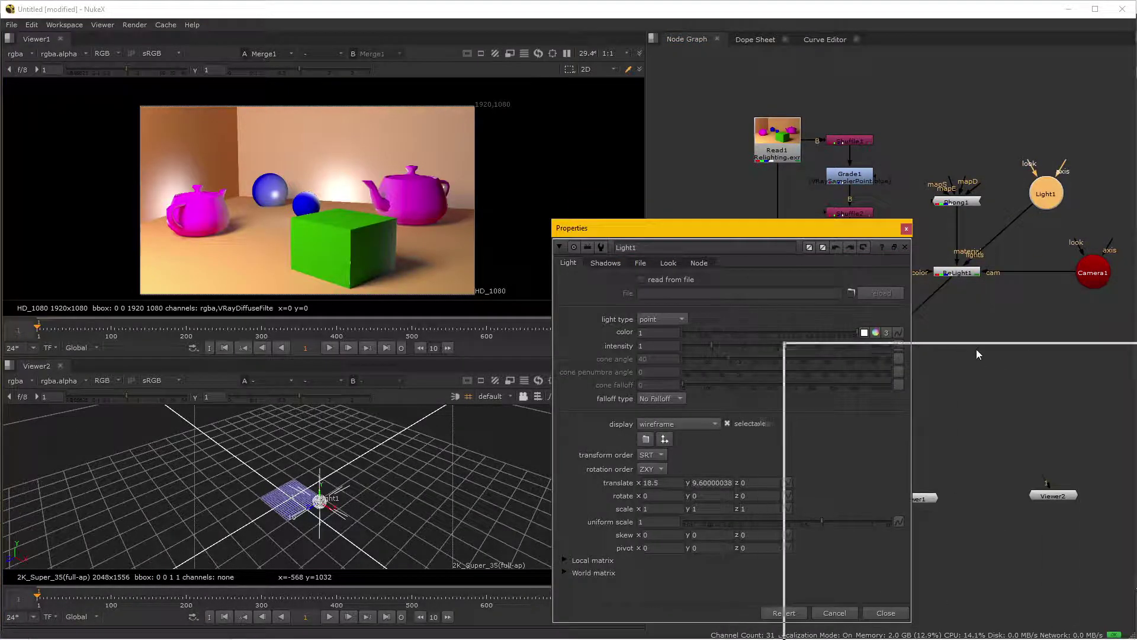
pyautogui.moveTo(322, 495)
pyautogui.mouseDown()
pyautogui.moveTo(337, 579)
pyautogui.moveTo(330, 418)
pyautogui.mouseUp()
pyautogui.scroll(2, 350, 184)
pyautogui.scroll(-2, 350, 184)
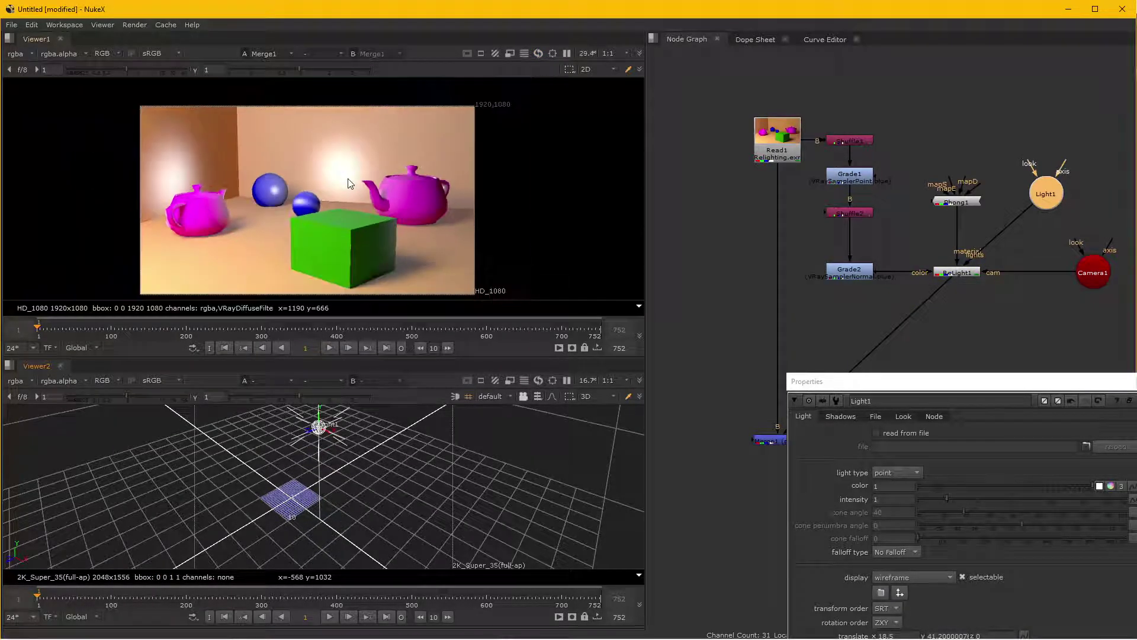
pyautogui.moveTo(319, 416); pyautogui.dragTo(324, 500)
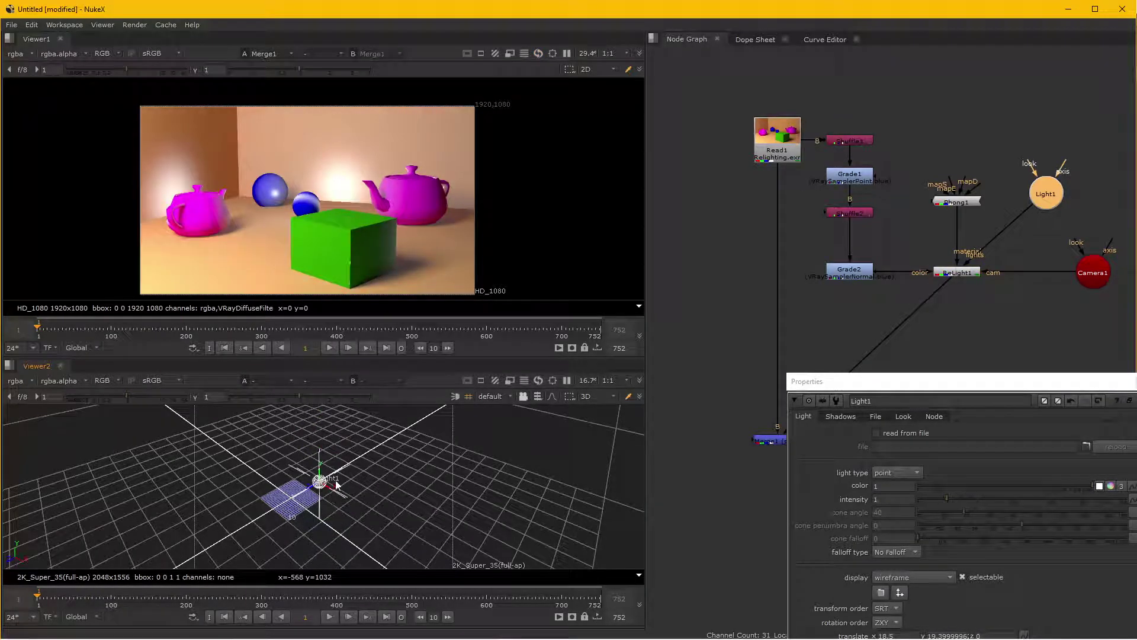
pyautogui.moveTo(330, 492)
pyautogui.mouseDown()
pyautogui.moveTo(337, 483)
pyautogui.moveTo(351, 551)
pyautogui.moveTo(340, 372)
pyautogui.mouseUp()
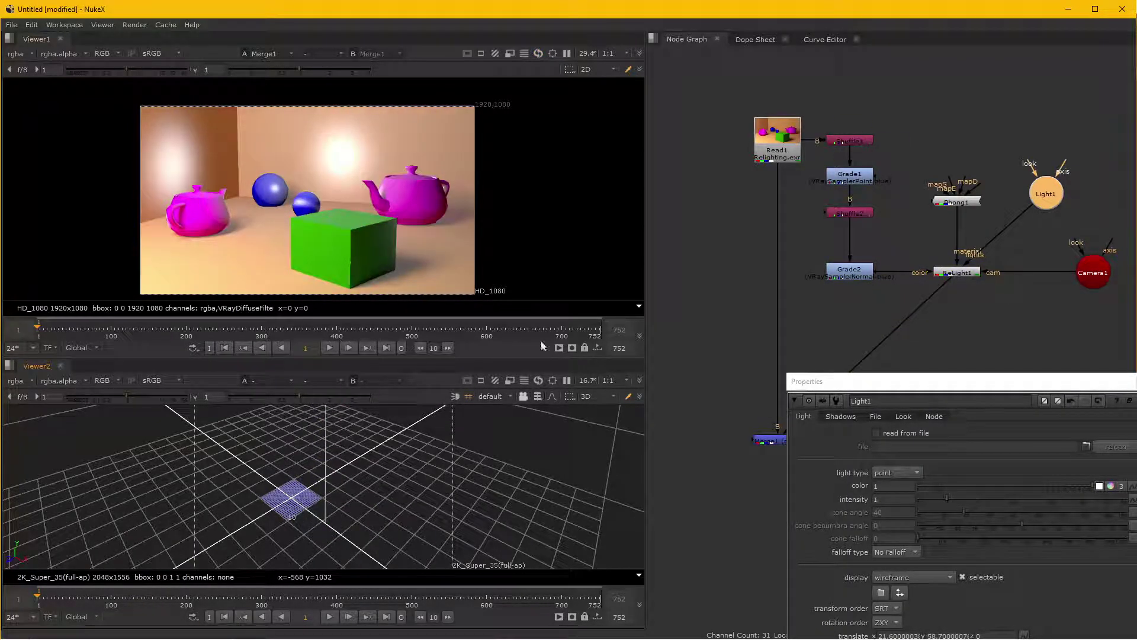
# Reposition Light1 in the 3D view to roughly 21.6, 58.7, -12.8.
pyautogui.moveTo(883, 278); pyautogui.dragTo(865, 273)
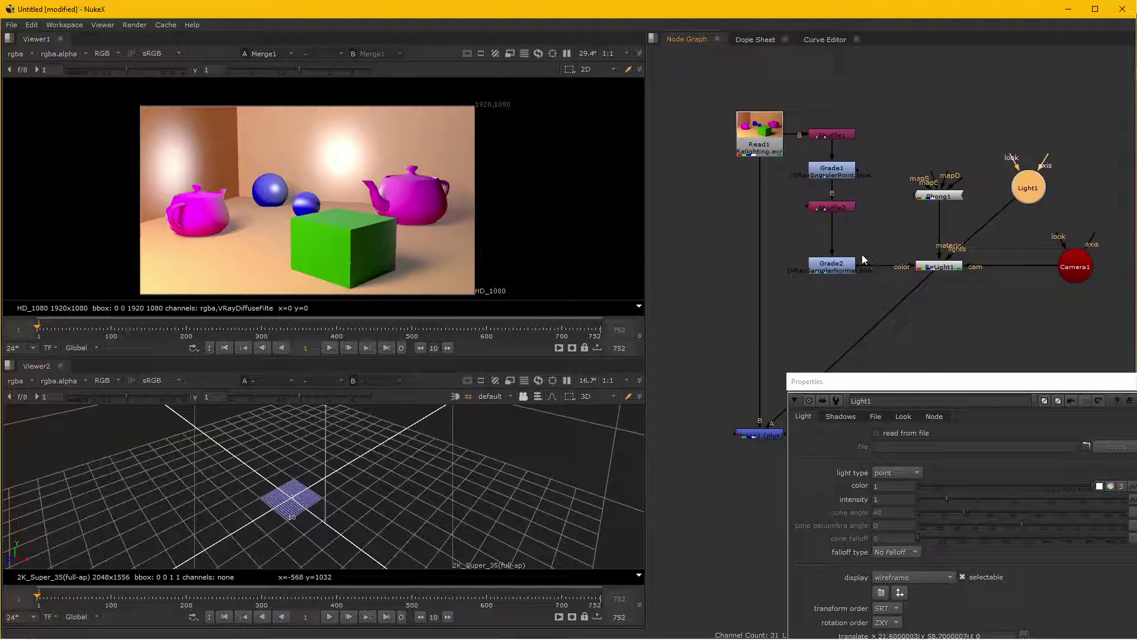
pyautogui.scroll(2, 849, 262)
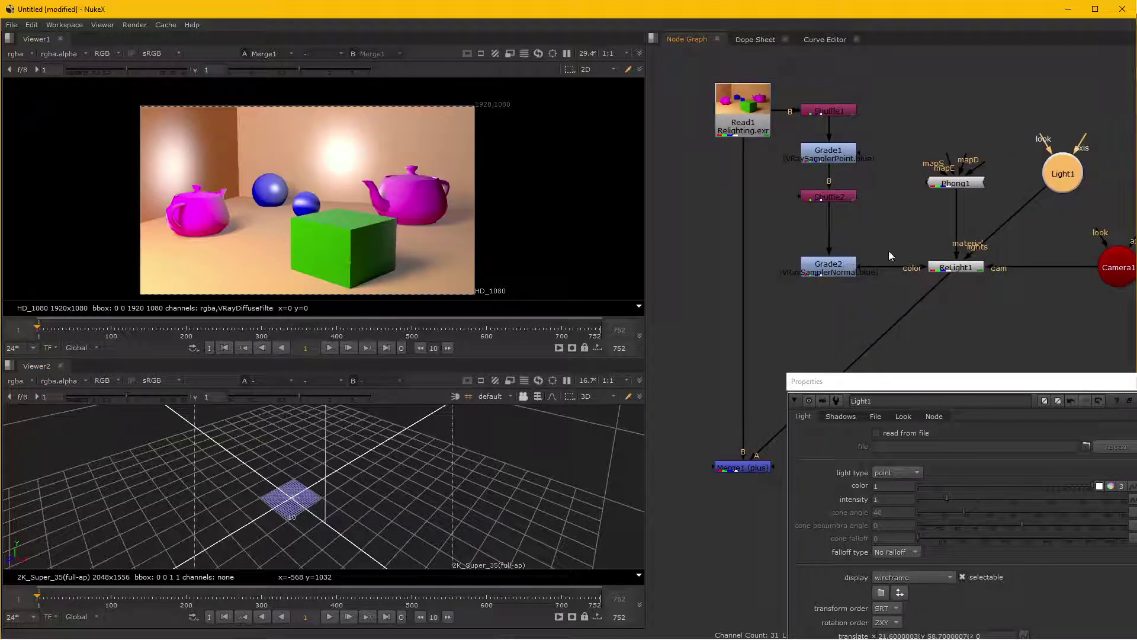
pyautogui.scroll(2, 889, 255)
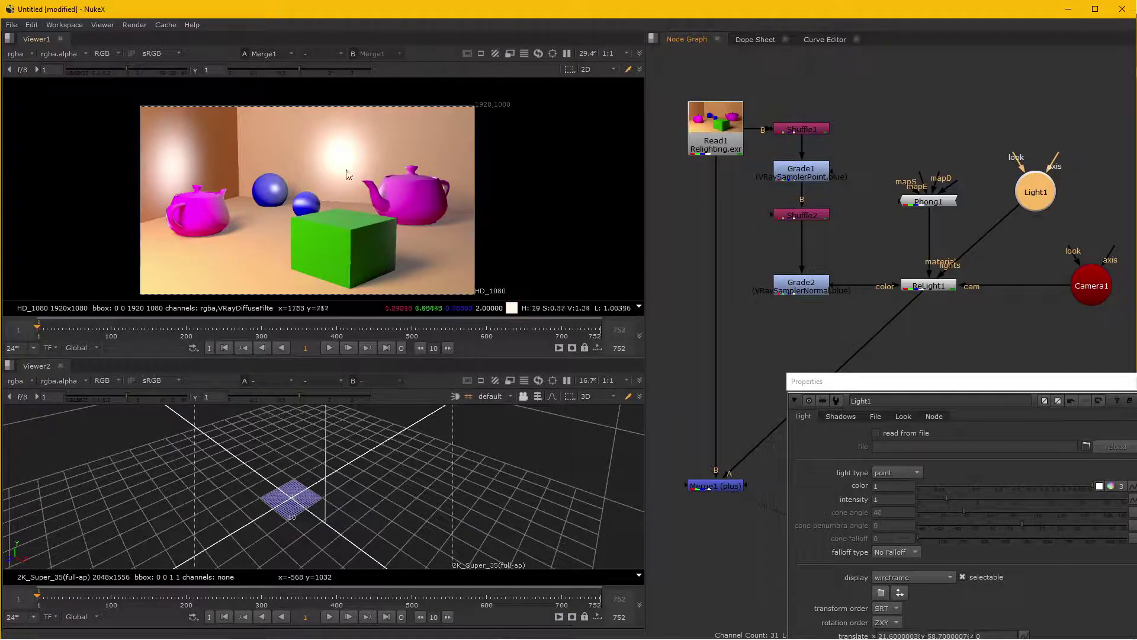
pyautogui.scroll(1, 353, 191)
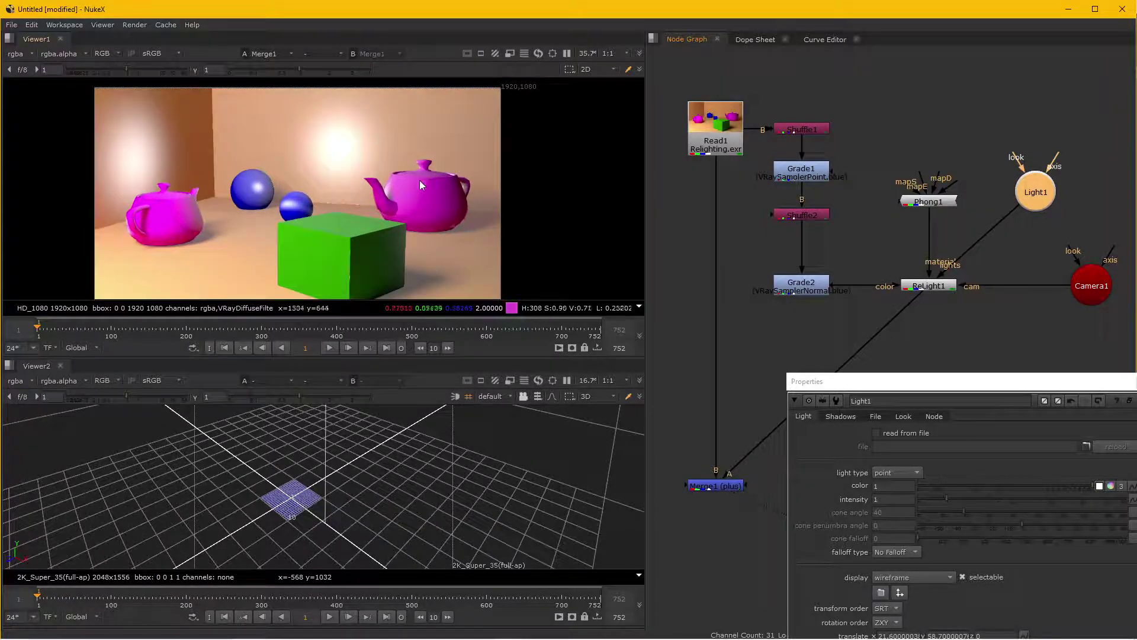
pyautogui.scroll(-2, 400, 190)
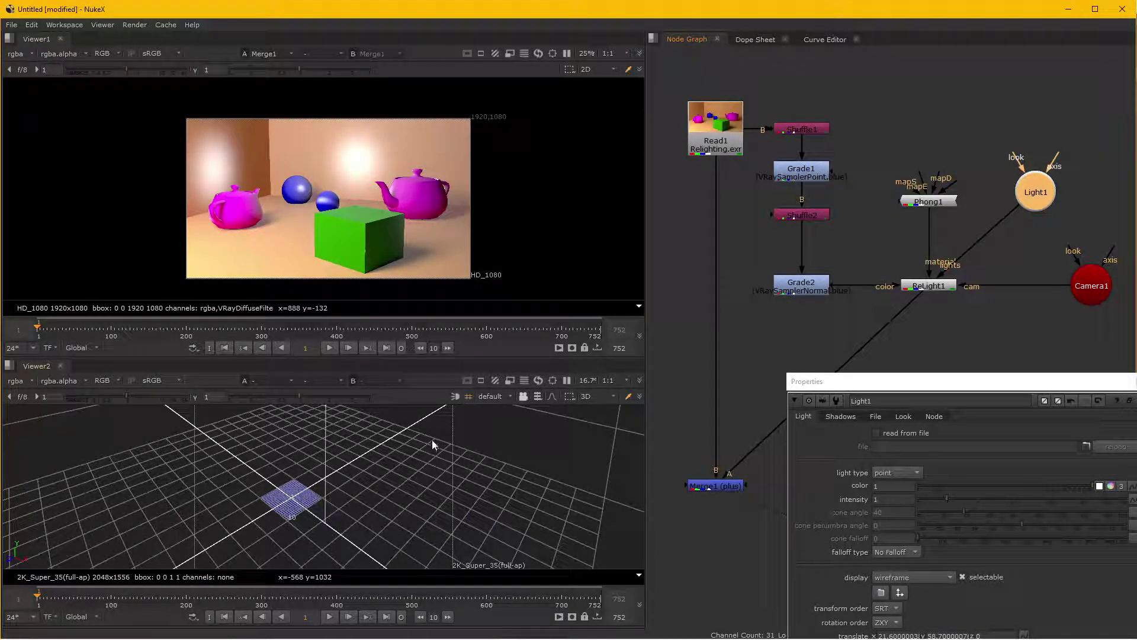
pyautogui.moveTo(437, 442)
pyautogui.mouseDown()
pyautogui.moveTo(411, 452)
pyautogui.moveTo(439, 533)
pyautogui.moveTo(416, 453)
pyautogui.moveTo(517, 429)
pyautogui.mouseUp()
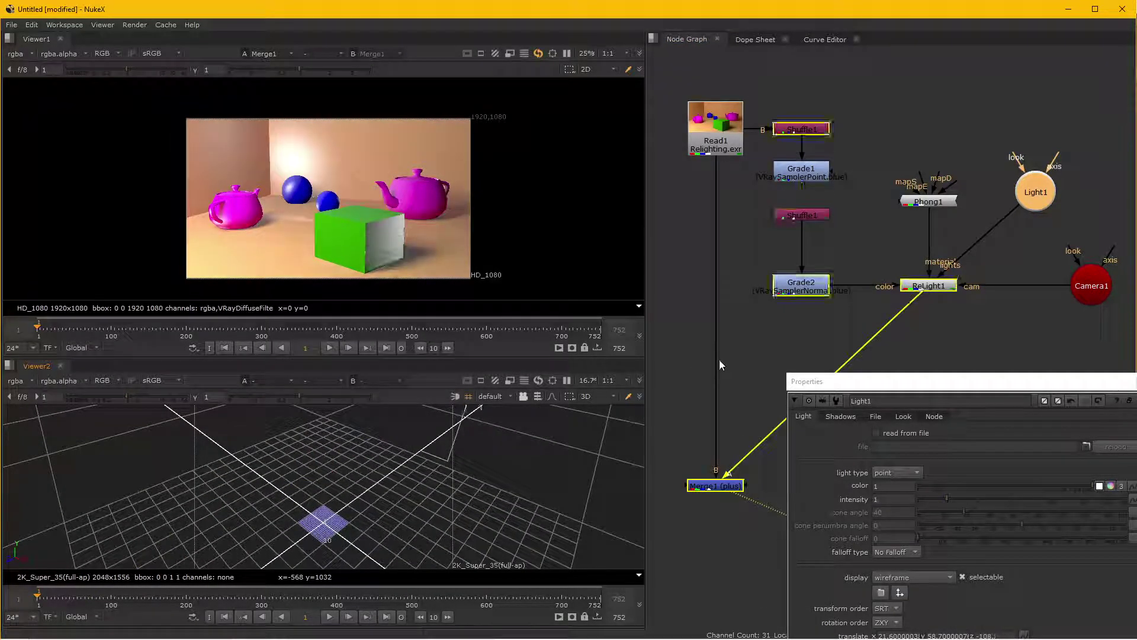
pyautogui.moveTo(517, 428)
pyautogui.mouseDown()
pyautogui.moveTo(331, 463)
pyautogui.moveTo(375, 437)
pyautogui.mouseUp()
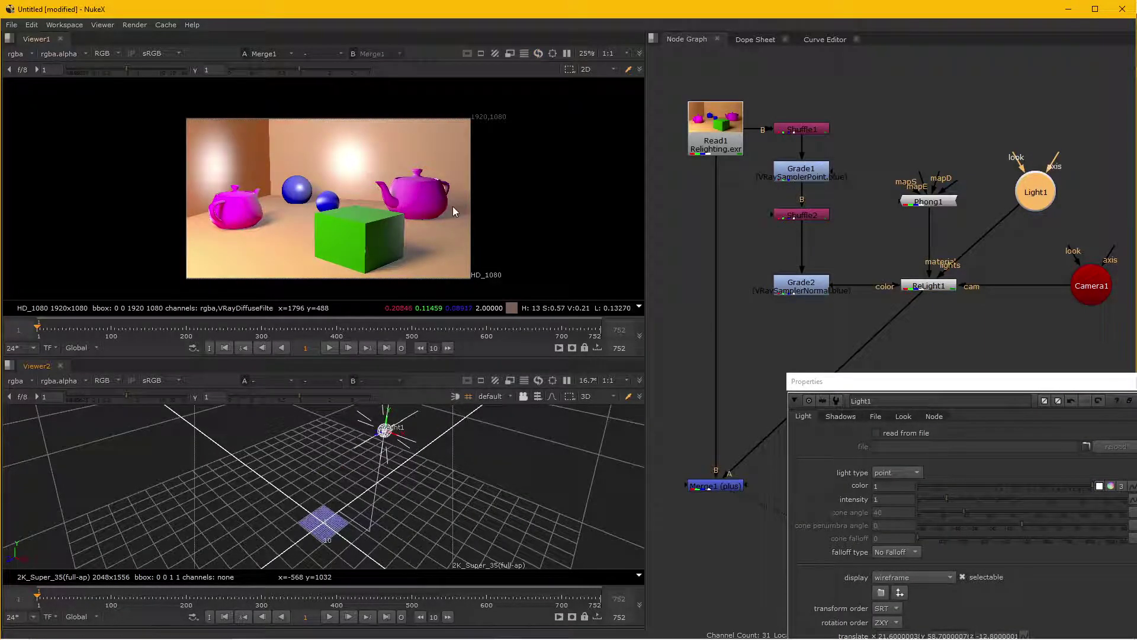
# Switch briefly to 3ds Max and return to NukeX.
pyautogui.click(530, 631)
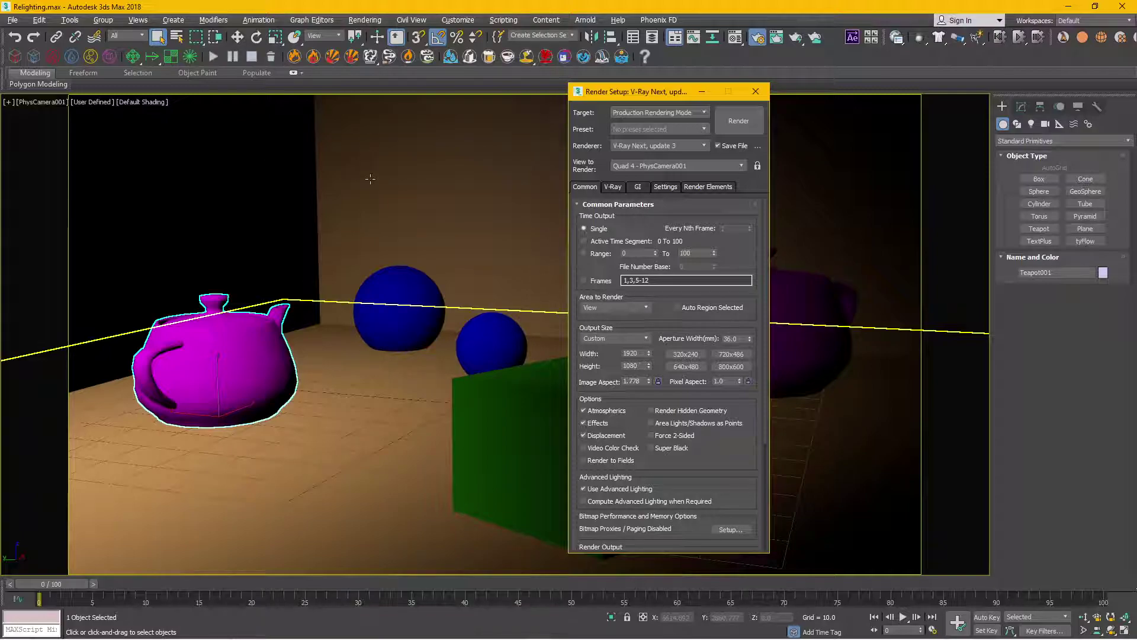
pyautogui.moveTo(508, 638)
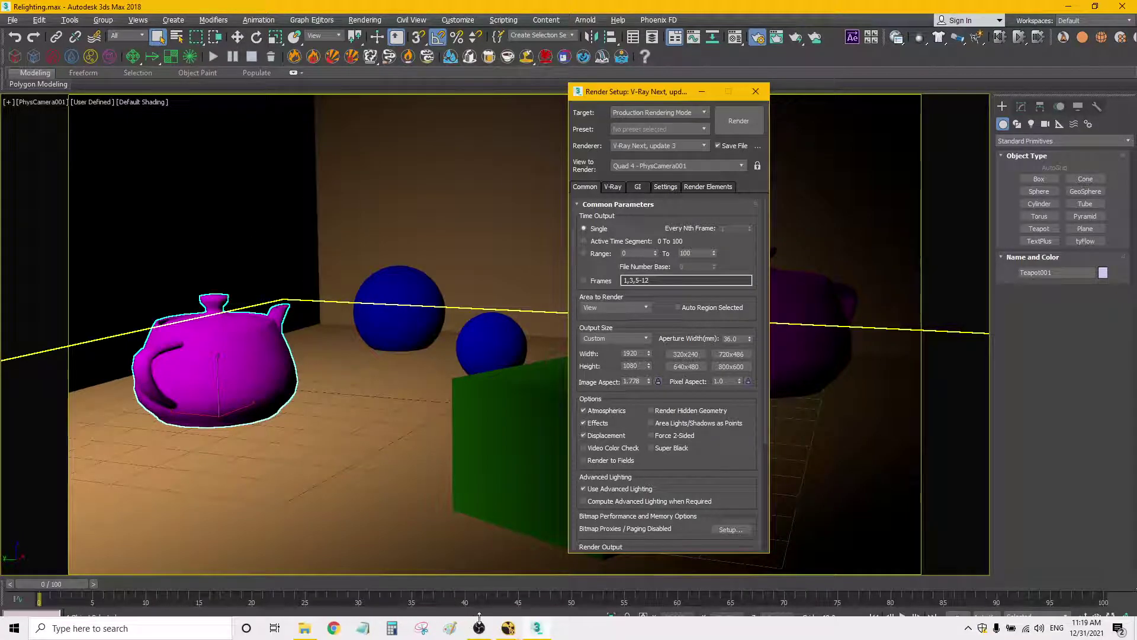
pyautogui.click(556, 580)
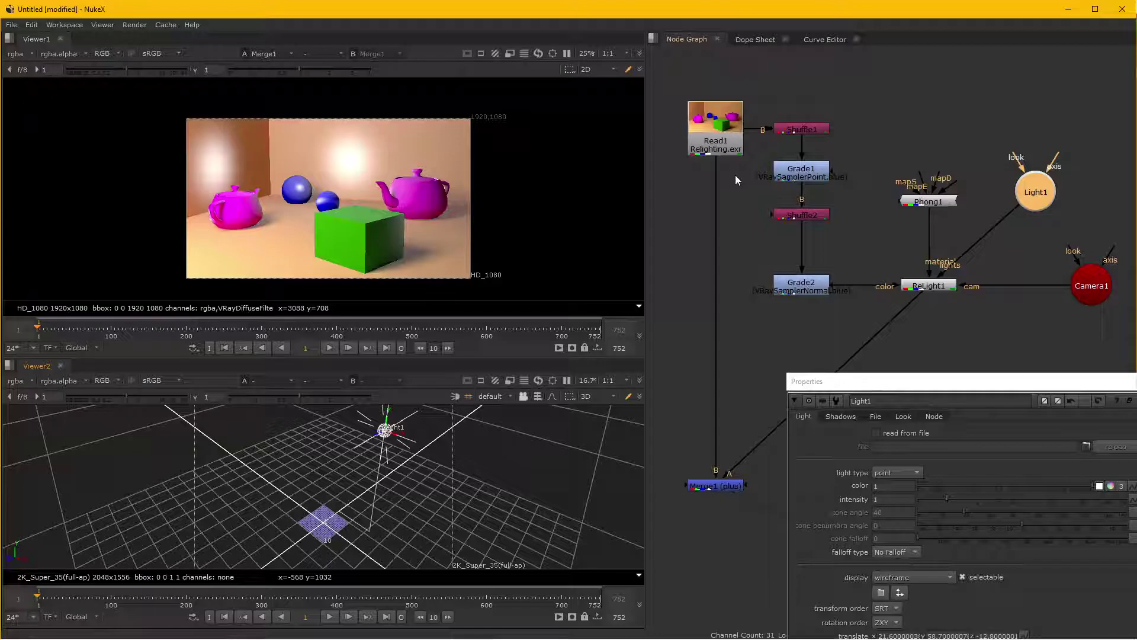